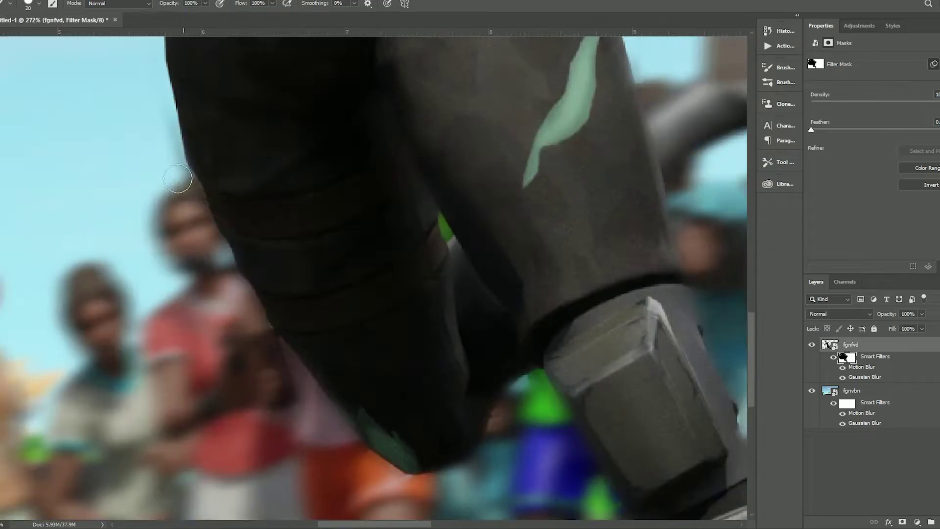
# Step: Paint on the fgnfvd layer's filter mask over the character's gun to clear the blur there
pyautogui.keyDown('alt'); pyautogui.scroll(4, 444, 267); pyautogui.keyUp('alt')
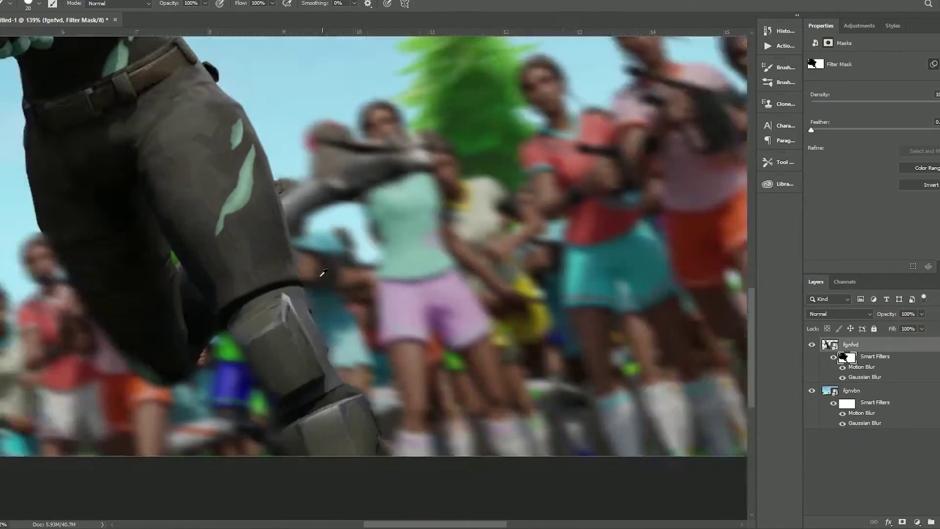
pyautogui.keyDown('alt'); pyautogui.scroll(4, 314, 323); pyautogui.keyUp('alt')
pyautogui.keyDown('alt'); pyautogui.scroll(-5, 314, 324); pyautogui.keyUp('alt')
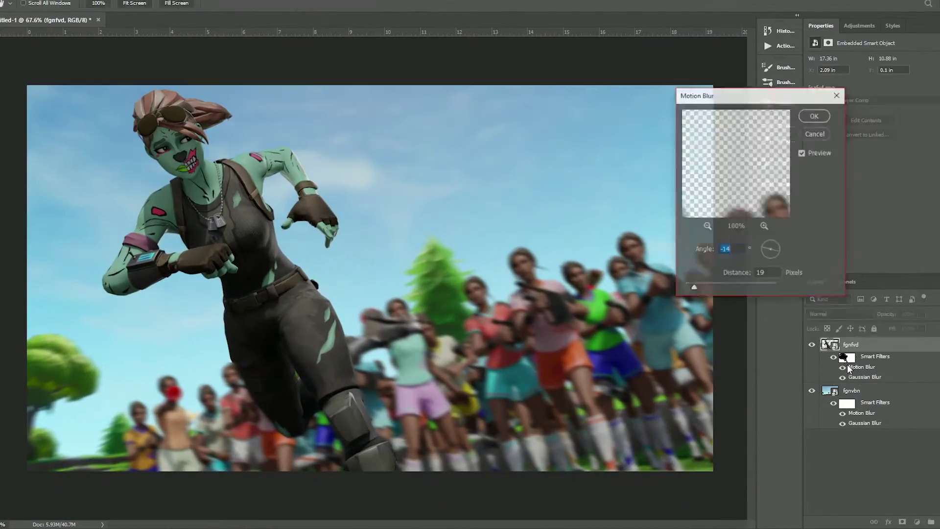
pyautogui.keyDown('alt'); pyautogui.scroll(-5, 372, 264); pyautogui.keyUp('alt')
pyautogui.keyDown('alt'); pyautogui.scroll(5, 372, 264); pyautogui.keyUp('alt')
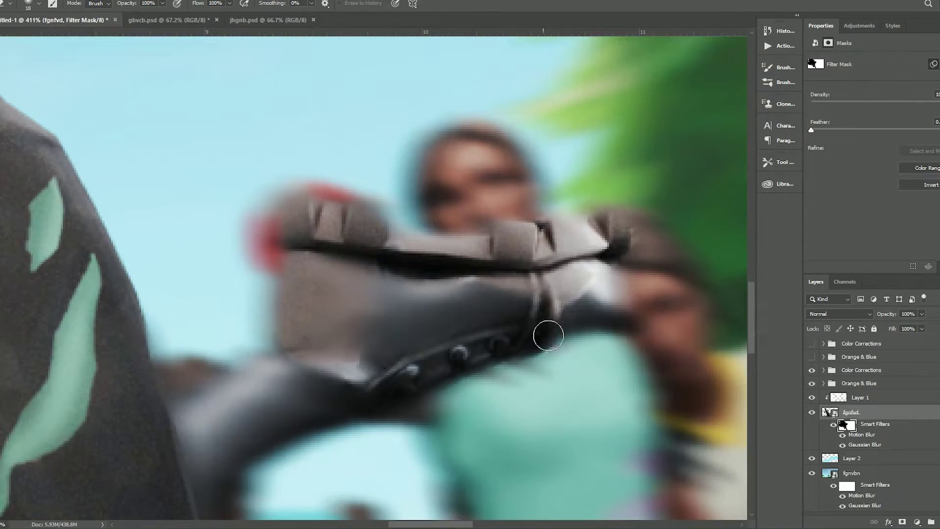
pyautogui.moveTo(549, 336)
pyautogui.mouseDown()
pyautogui.moveTo(571, 235)
pyautogui.moveTo(630, 185)
pyautogui.mouseUp()
pyautogui.keyDown('alt'); pyautogui.scroll(-10, 405, 289); pyautogui.keyUp('alt')
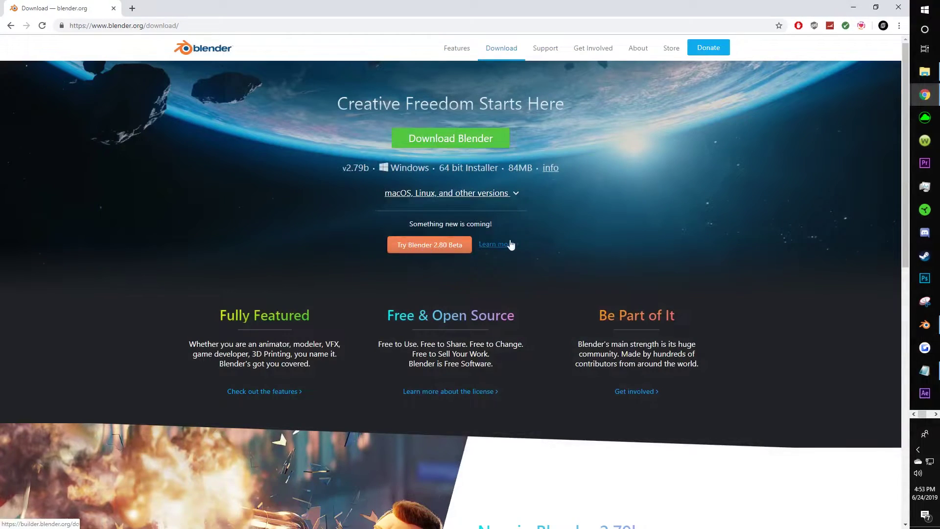
# Step: Switch to Blender and examine the rigged soldier character from the front
pyautogui.click(854, 7)
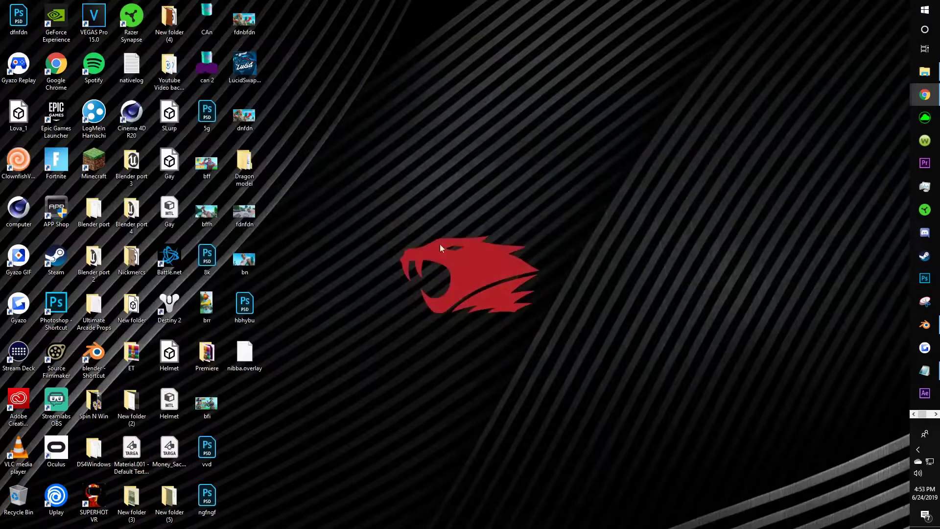
pyautogui.click(925, 325)
pyautogui.moveTo(549, 249); pyautogui.dragTo(484, 316, button='middle')
pyautogui.click(339, 227)
pyautogui.click(457, 221)
pyautogui.click(420, 249)
pyautogui.click(389, 243)
pyautogui.click(389, 243)
pyautogui.click(440, 246)
pyautogui.moveTo(499, 231); pyautogui.dragTo(451, 201, button='middle')
pyautogui.scroll(5, 440, 246)
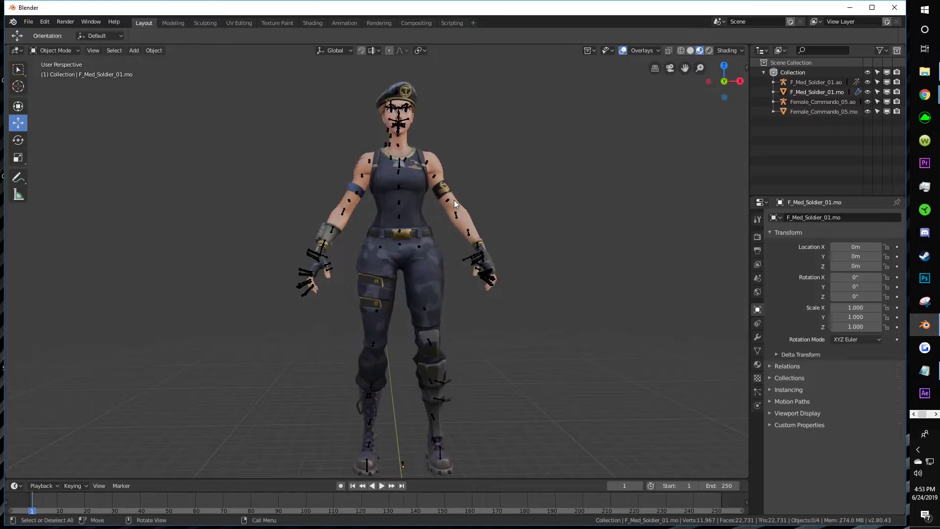
pyautogui.scroll(-5, 454, 200)
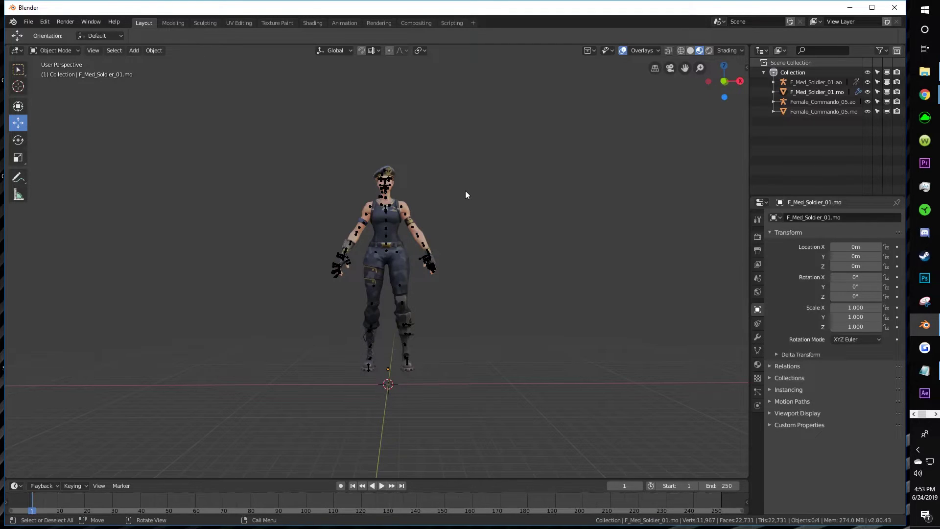
pyautogui.scroll(-4, 332, 237)
pyautogui.scroll(8, 374, 205)
pyautogui.scroll(3, 387, 224)
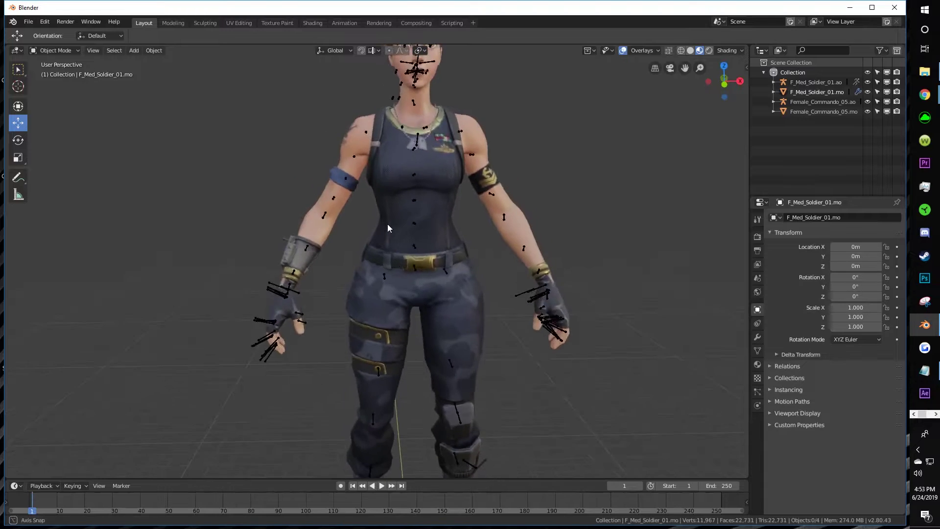
pyautogui.scroll(-6, 388, 227)
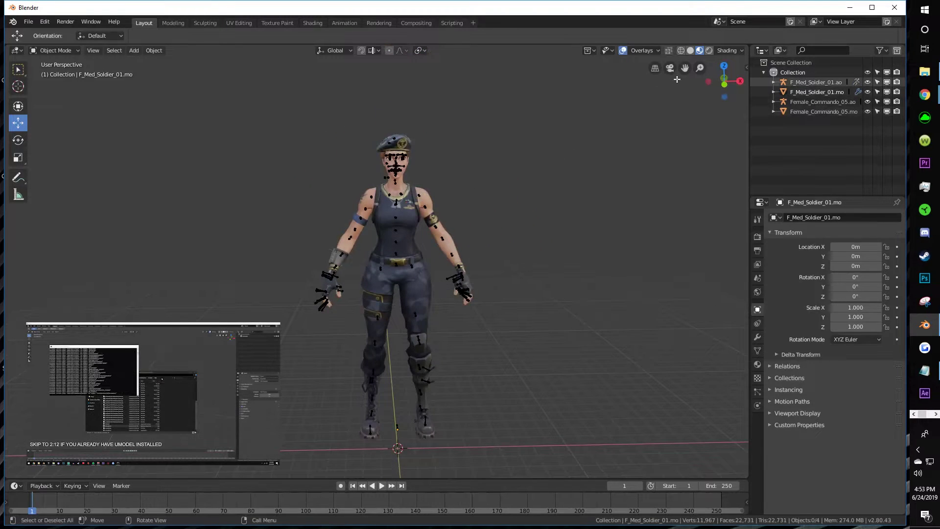
pyautogui.scroll(-4, 612, 121)
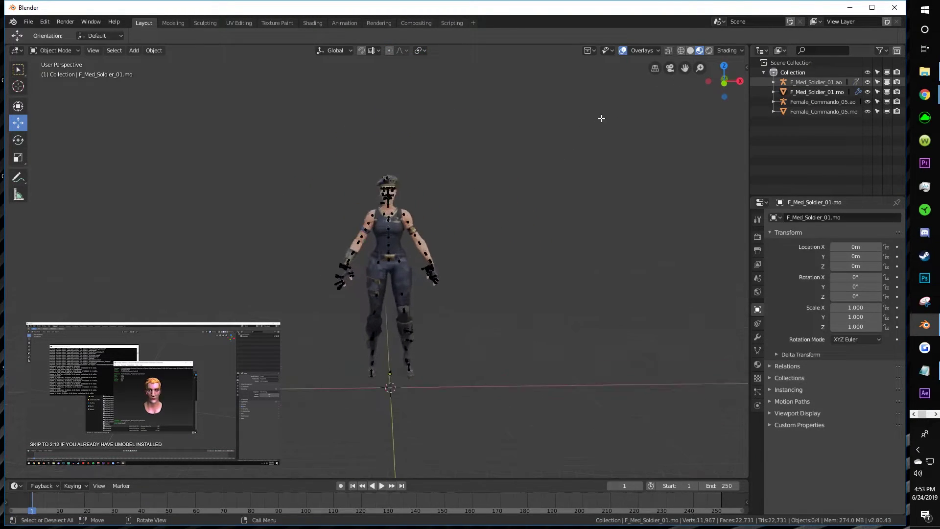
pyautogui.scroll(5, 500, 134)
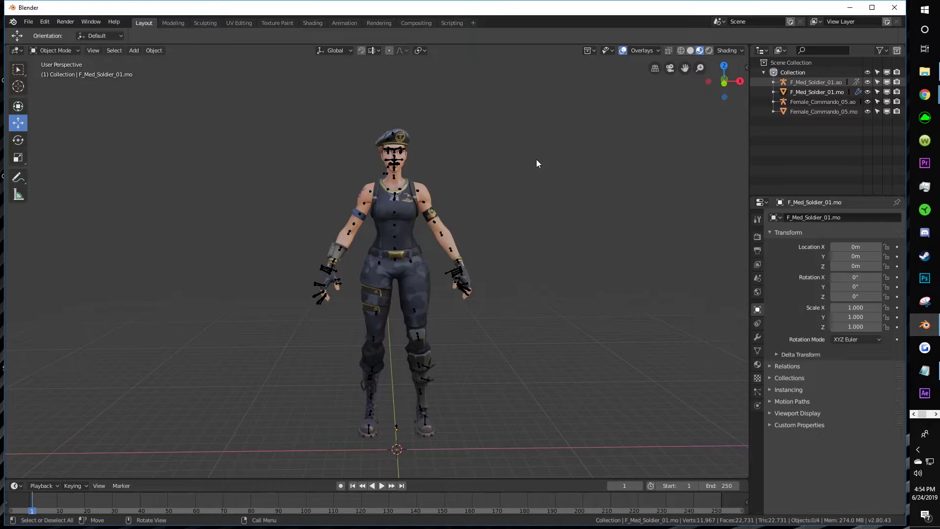
pyautogui.scroll(-2, 358, 187)
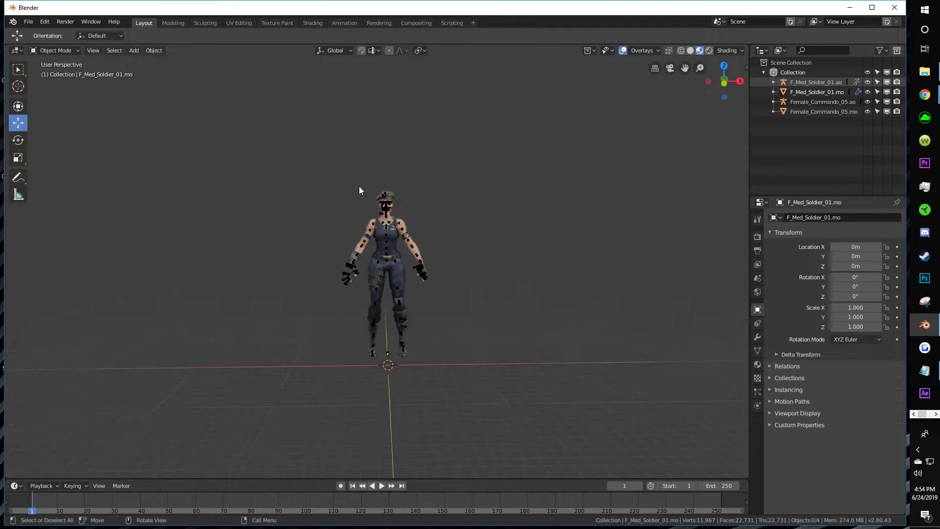
pyautogui.scroll(5, 360, 186)
pyautogui.moveTo(446, 172); pyautogui.dragTo(473, 170, button='middle')
pyautogui.scroll(-2, 451, 132)
# Step: Select the soldier's body mesh F_Med_Soldier_01.mo in the viewport
pyautogui.click(450, 129)
pyautogui.click(449, 129)
pyautogui.scroll(-3, 457, 140)
pyautogui.moveTo(456, 140); pyautogui.dragTo(373, 376, button='middle')
pyautogui.moveTo(374, 364); pyautogui.dragTo(374, 387)
pyautogui.moveTo(343, 377); pyautogui.dragTo(277, 369, button='middle')
pyautogui.click(454, 356)
pyautogui.moveTo(448, 355); pyautogui.dragTo(469, 302, button='middle')
pyautogui.scroll(4, 469, 302)
pyautogui.click(469, 302)
pyautogui.scroll(-3, 511, 226)
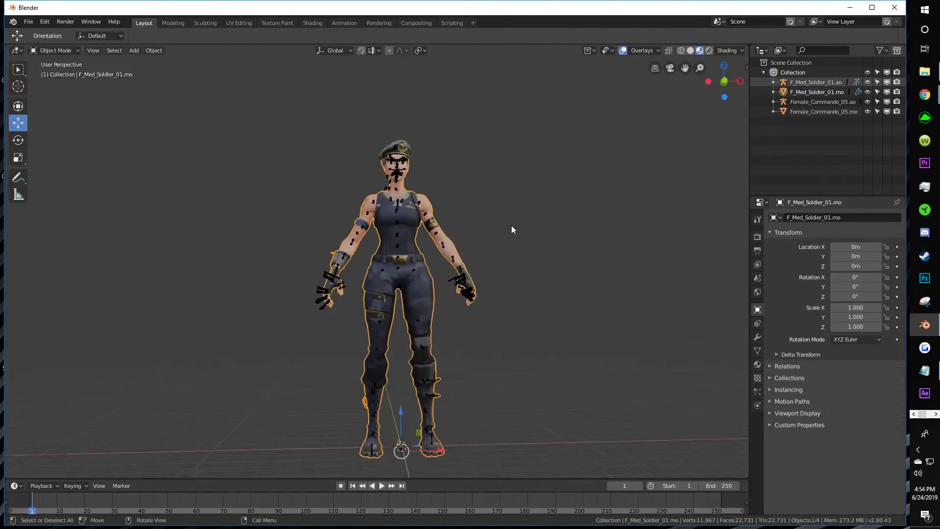
# Step: Select the soldier's armature in the viewport and clear the selection again
pyautogui.scroll(5, 511, 226)
pyautogui.click(508, 169)
pyautogui.click(466, 166)
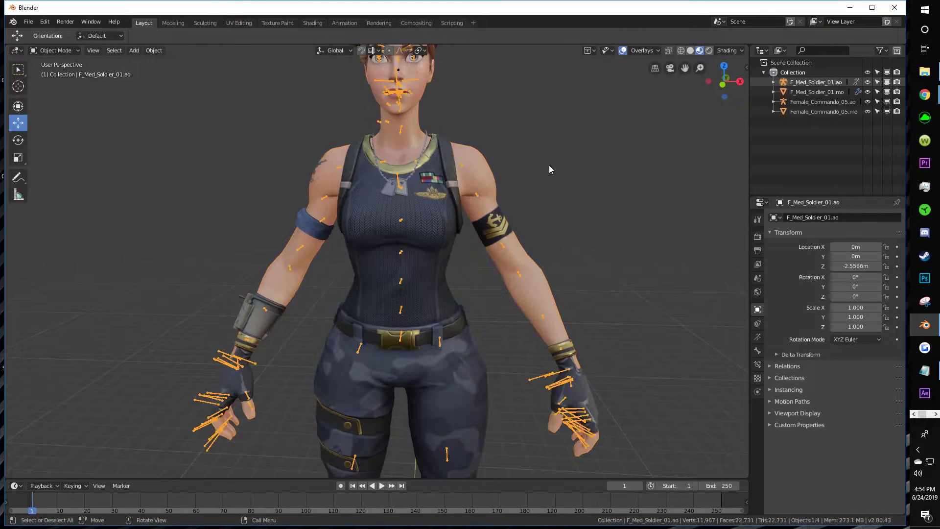
pyautogui.scroll(-4, 563, 162)
pyautogui.click(506, 166)
pyautogui.scroll(-2, 489, 186)
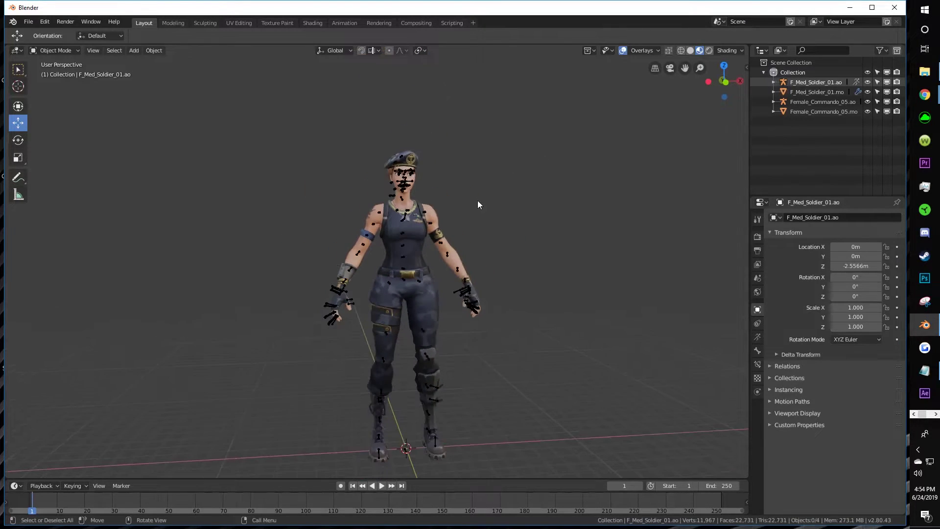
pyautogui.scroll(1, 463, 202)
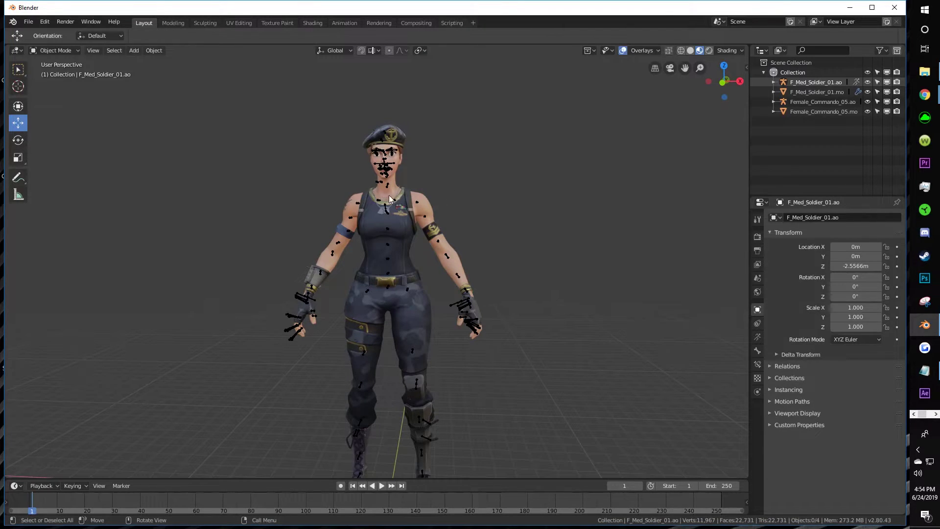
pyautogui.scroll(-4, 454, 199)
pyautogui.scroll(6, 480, 191)
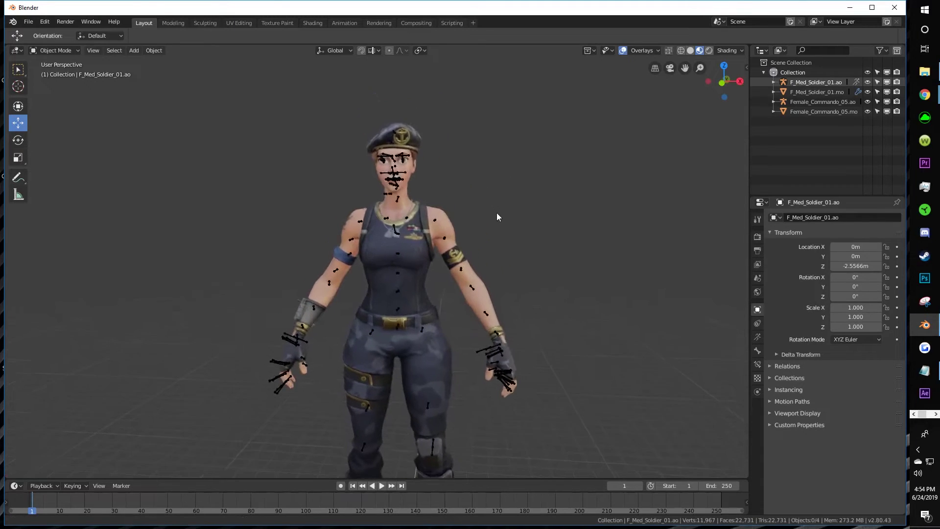
pyautogui.scroll(2, 486, 210)
pyautogui.scroll(-3, 503, 216)
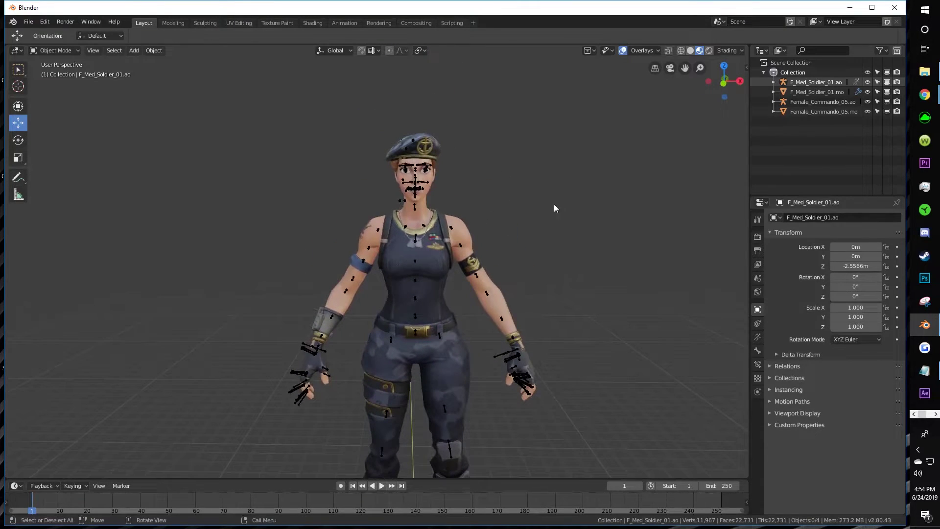
# Step: Highlight the F_Med_Soldier_01.ao armature, then the Female_Commando_05.ao armature, to see which bones belong to each model
pyautogui.click(818, 82)
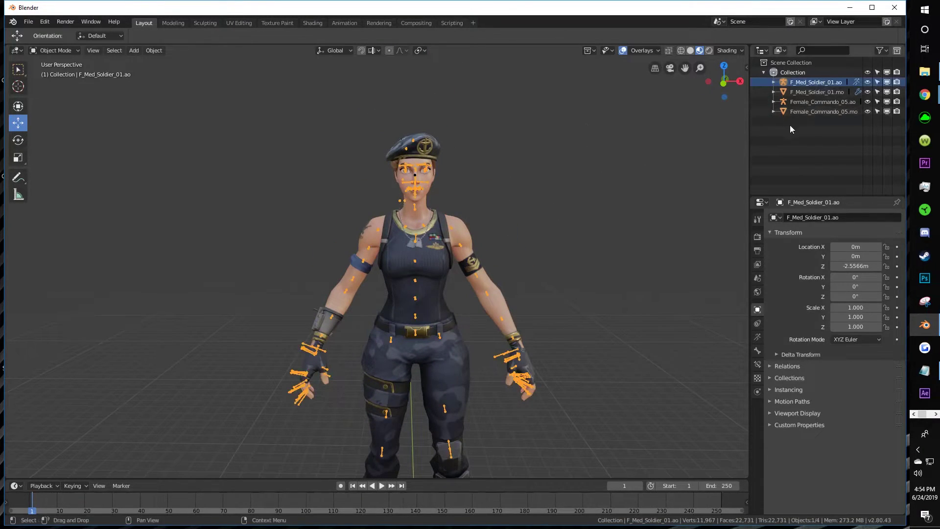
pyautogui.click(509, 181)
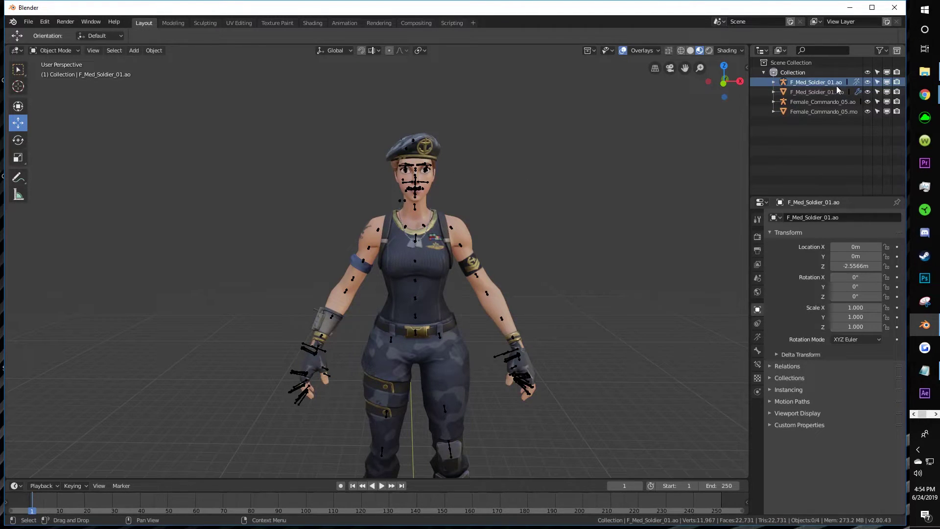
pyautogui.click(840, 101)
pyautogui.press('KP_Decimal')
pyautogui.moveTo(486, 185); pyautogui.dragTo(407, 221, button='middle')
pyautogui.scroll(5, 494, 187)
# Step: Try to move the soldier's body mesh away from its bones along the X axis
pyautogui.click(492, 187)
pyautogui.scroll(-4, 485, 208)
pyautogui.scroll(1, 415, 223)
pyautogui.scroll(-4, 404, 219)
pyautogui.scroll(-3, 430, 397)
pyautogui.press('g')
pyautogui.press('x')
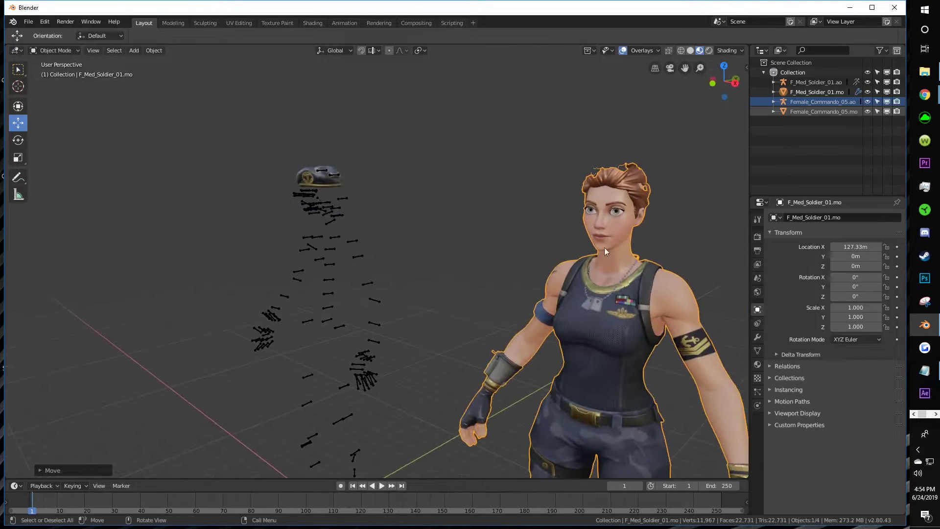
pyautogui.rightClick(589, 241)
pyautogui.moveTo(590, 241); pyautogui.dragTo(426, 215, button='middle')
pyautogui.scroll(6, 416, 238)
pyautogui.click(392, 230)
pyautogui.scroll(4, 460, 234)
pyautogui.scroll(-4, 459, 234)
pyautogui.scroll(5, 440, 225)
pyautogui.scroll(-5, 440, 225)
pyautogui.scroll(-2, 437, 232)
pyautogui.scroll(5, 479, 301)
pyautogui.scroll(-4, 474, 284)
pyautogui.scroll(2, 472, 272)
pyautogui.scroll(-2, 591, 193)
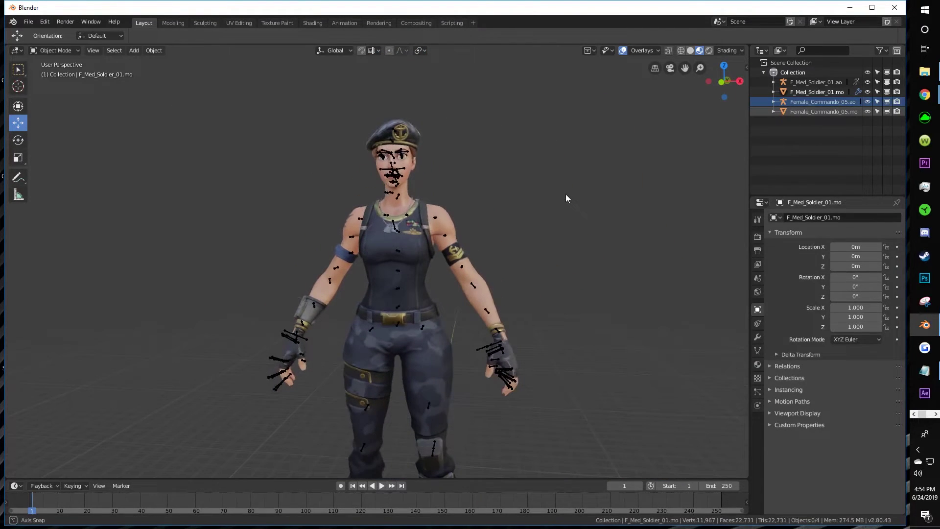
# Step: Select the soldier's body mesh and switch the timeline area to the Shader Editor
pyautogui.click(435, 216)
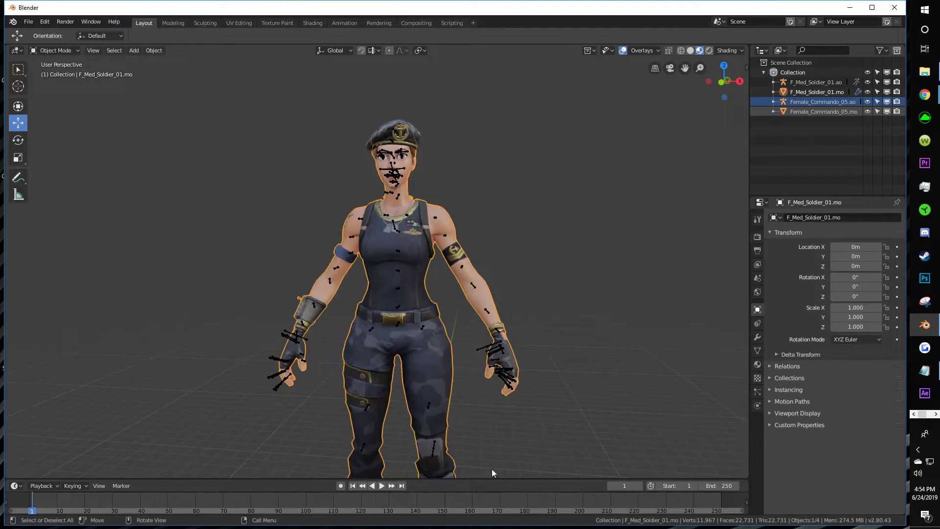
pyautogui.click(16, 486)
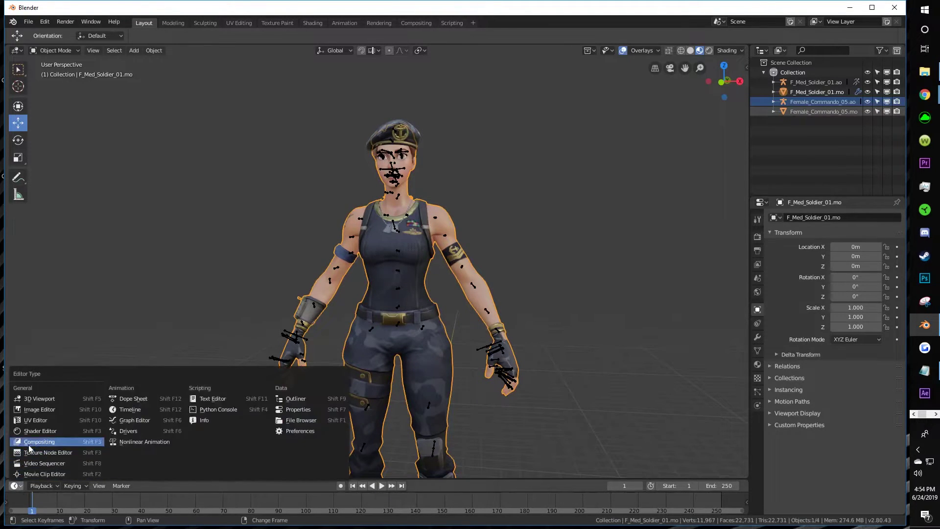
pyautogui.click(30, 433)
pyautogui.scroll(-3, 388, 275)
pyautogui.press('g')
pyautogui.press('x')
pyautogui.press('Escape')
pyautogui.scroll(6, 443, 217)
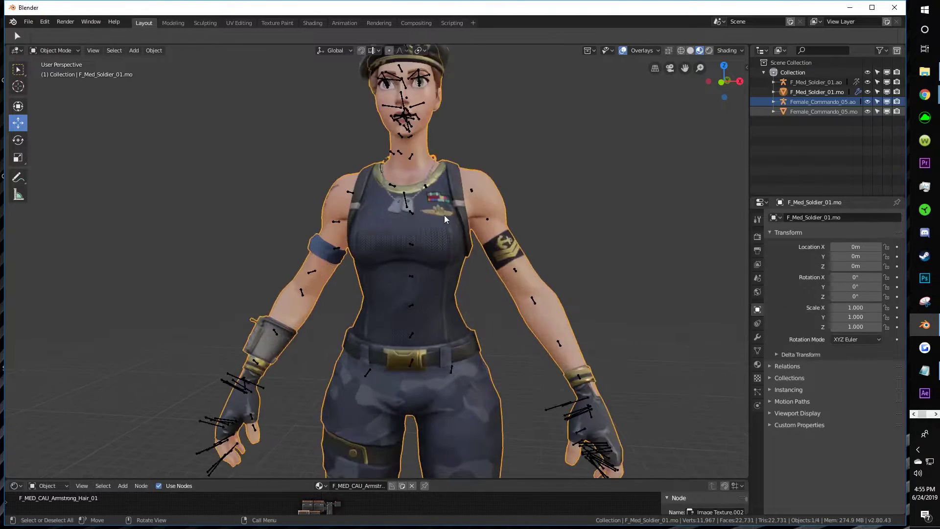
# Step: Select the soldier's armature, hide it in the viewport and show it again
pyautogui.click(411, 206)
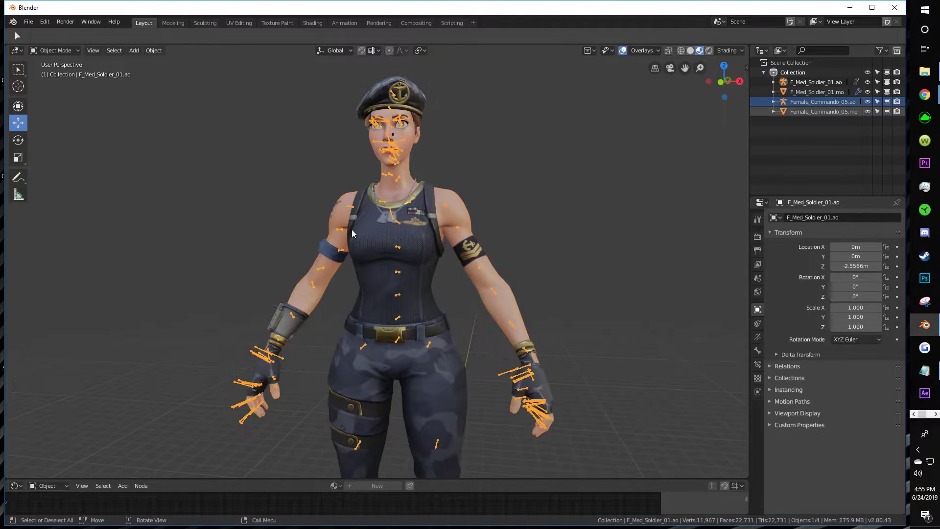
pyautogui.click(867, 81)
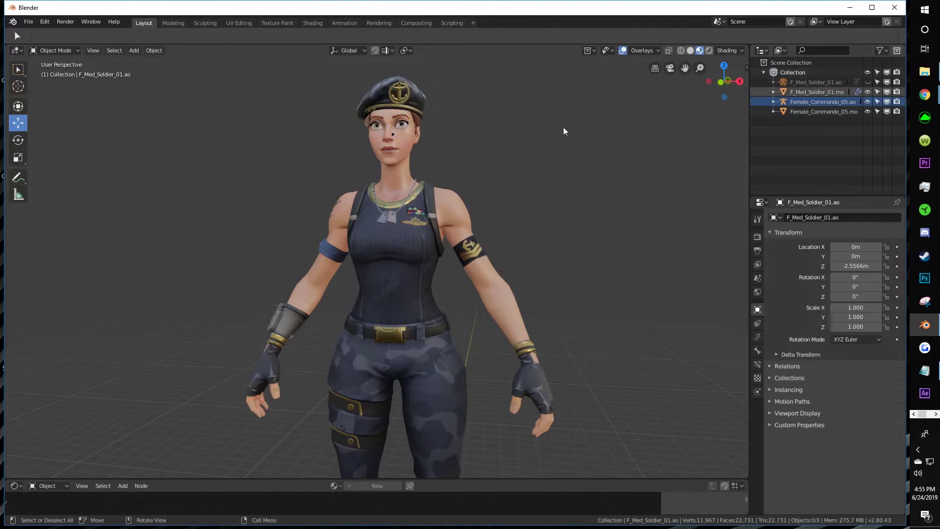
pyautogui.click(847, 92)
pyautogui.click(867, 82)
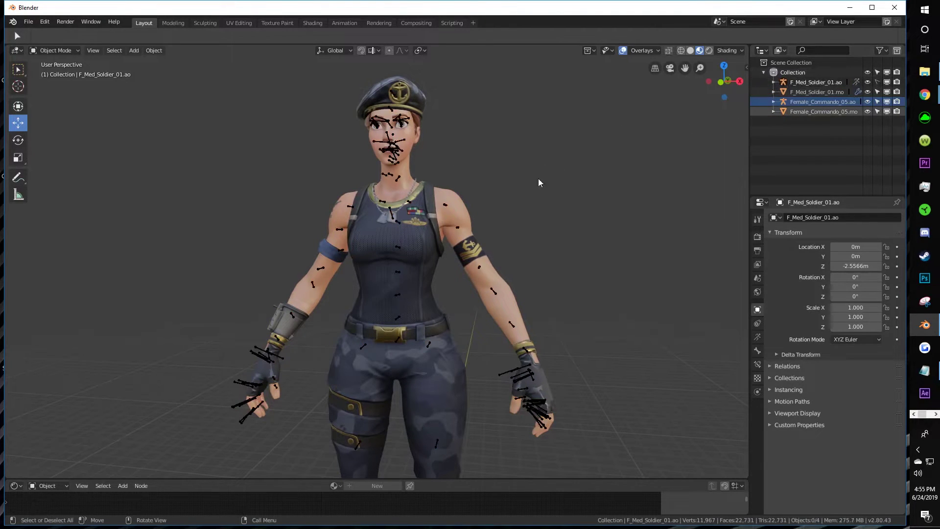
pyautogui.click(504, 182)
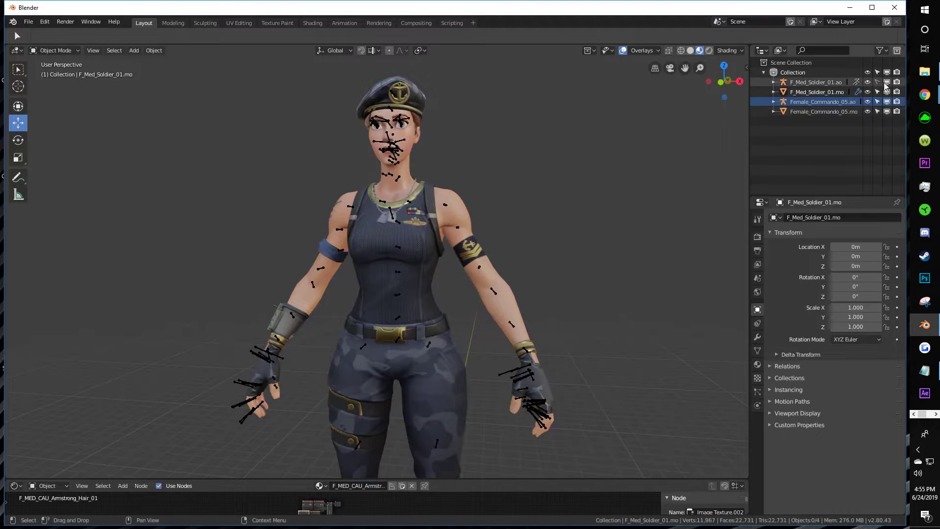
# Step: Disable the F_Med_Soldier_01.ao armature in viewports and enable it again
pyautogui.click(823, 82)
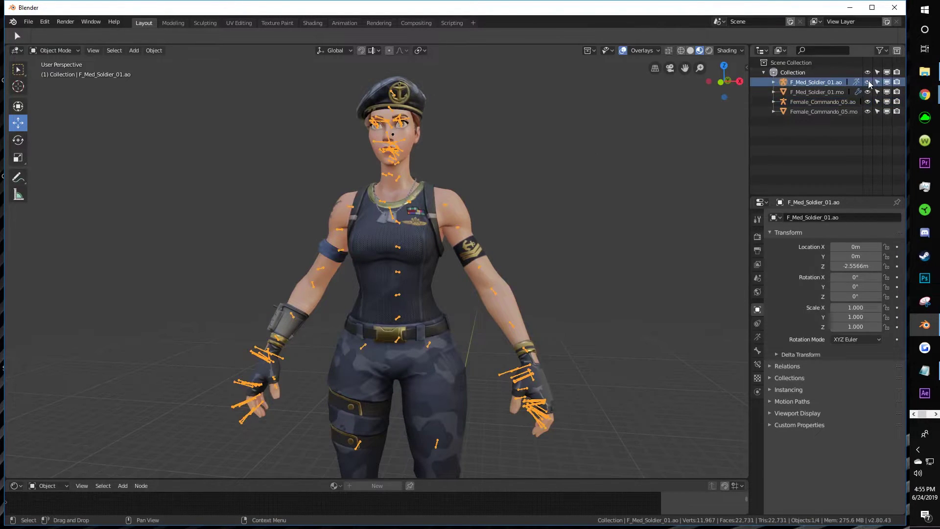
pyautogui.click(887, 83)
pyautogui.click(887, 83)
# Step: Select the F_Med_Soldier_01.ao armature and shrink the Shader Editor area to enlarge the 3D viewport
pyautogui.click(832, 92)
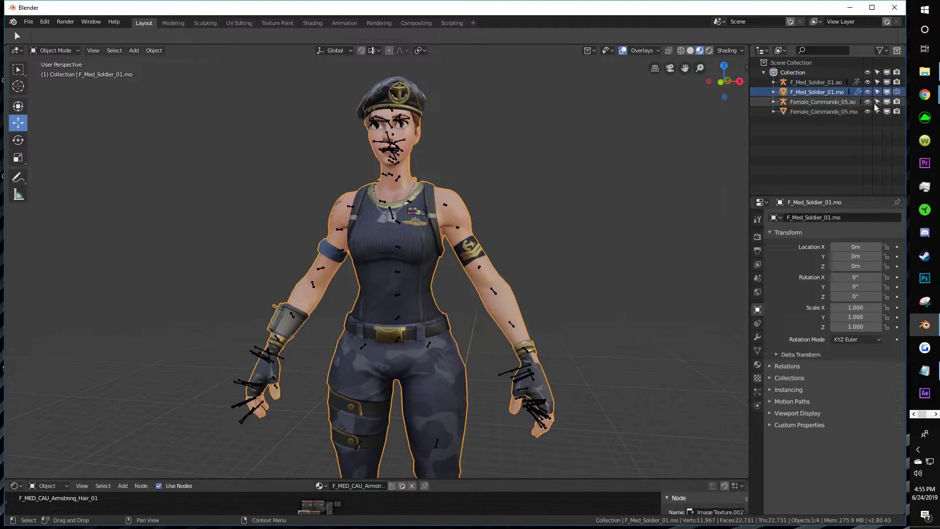
pyautogui.click(873, 82)
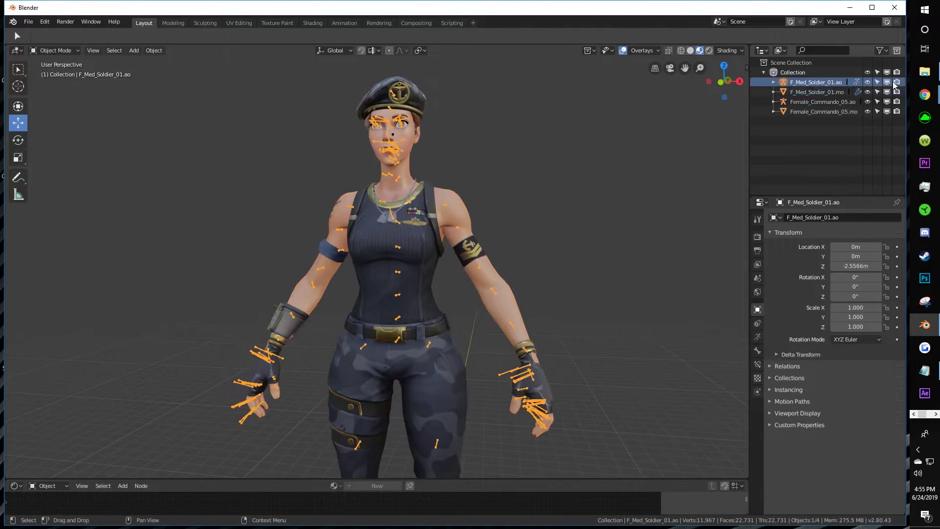
pyautogui.scroll(3, 405, 210)
pyautogui.scroll(-6, 479, 198)
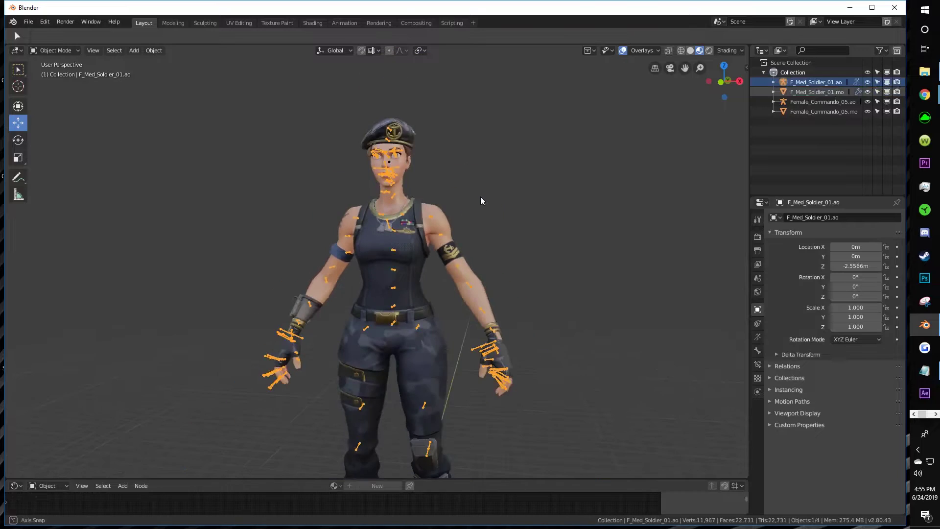
pyautogui.moveTo(480, 198); pyautogui.dragTo(491, 201, button='middle')
pyautogui.scroll(3, 491, 202)
pyautogui.scroll(-7, 486, 203)
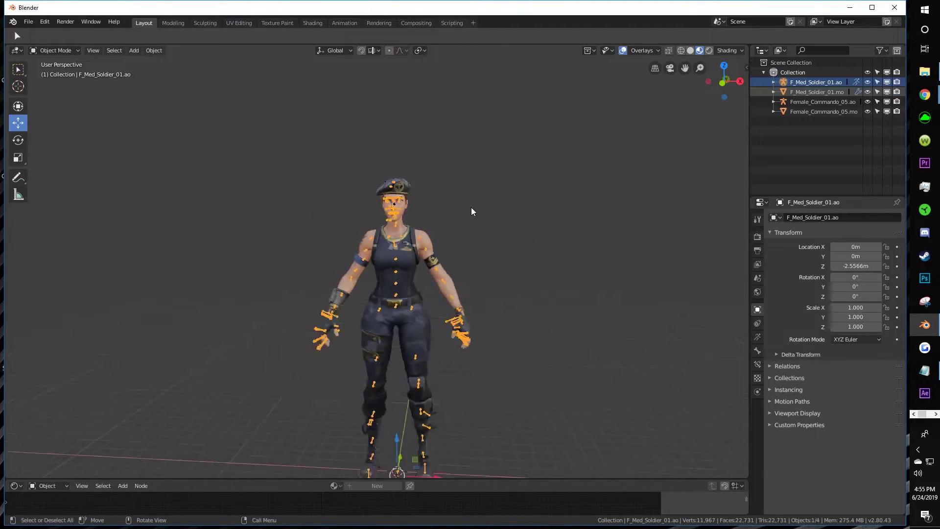
pyautogui.moveTo(473, 479); pyautogui.dragTo(473, 503)
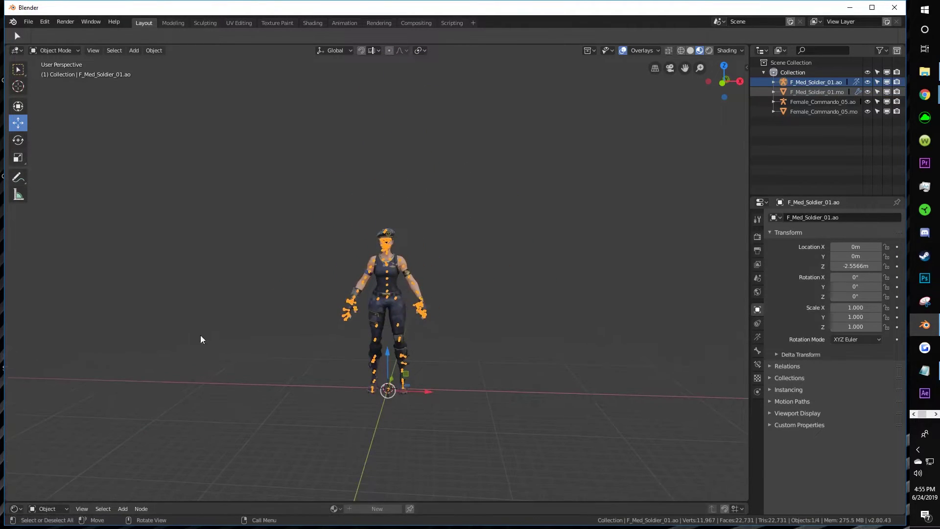
# Step: Clear the selection of the soldier's armature
pyautogui.scroll(4, 214, 343)
pyautogui.click(71, 115)
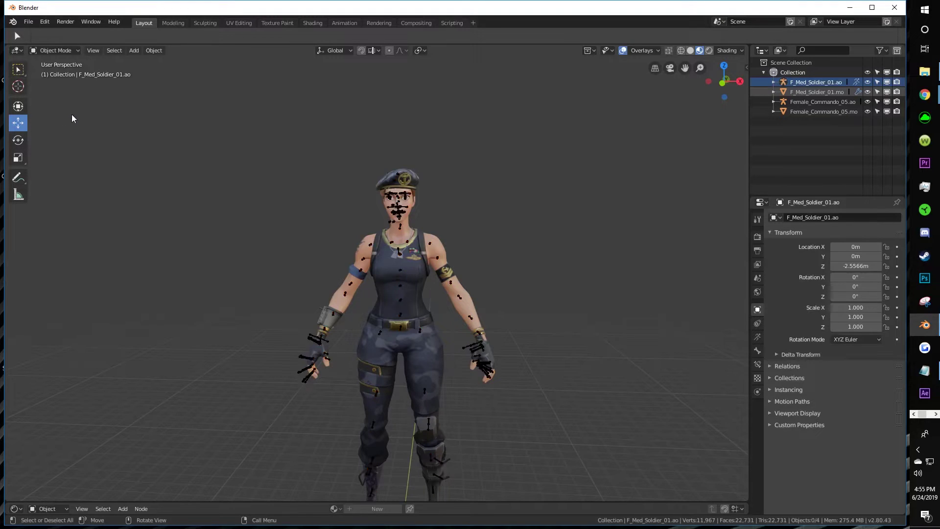
pyautogui.scroll(3, 204, 169)
pyautogui.scroll(-2, 230, 168)
pyautogui.moveTo(233, 167); pyautogui.dragTo(232, 167, button='middle')
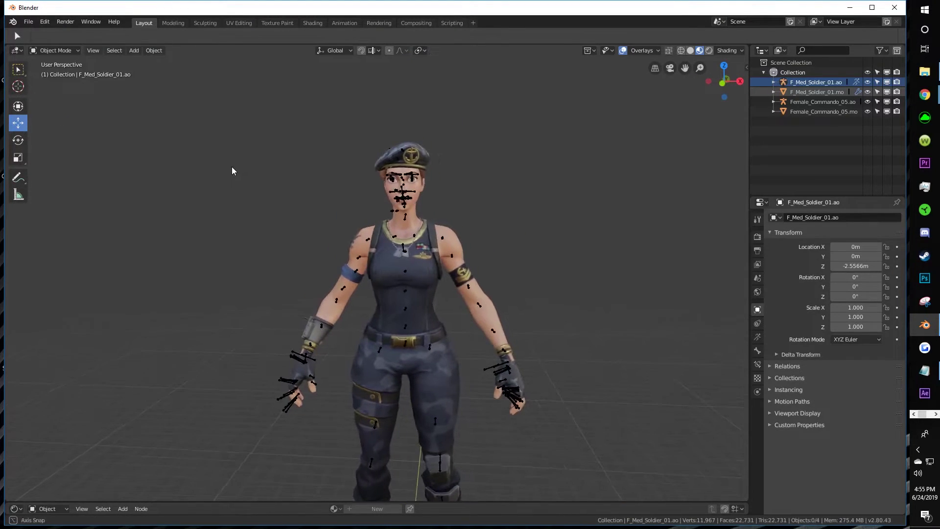
# Step: Try box-selecting the soldier's upper body with the Select Box tool, and clear the selection
pyautogui.click(23, 74)
pyautogui.moveTo(258, 130); pyautogui.dragTo(545, 329)
pyautogui.click(438, 148)
pyautogui.scroll(-3, 392, 186)
pyautogui.moveTo(377, 177); pyautogui.dragTo(371, 172, button='middle')
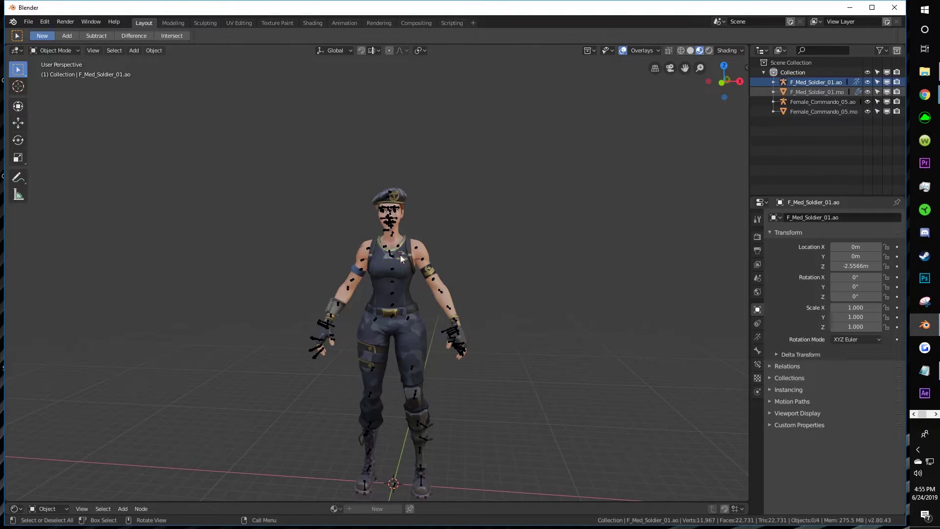
# Step: Place the 3D cursor on the soldier's face with the Cursor tool
pyautogui.click(18, 86)
pyautogui.moveTo(372, 230); pyautogui.dragTo(450, 296, button='middle')
pyautogui.moveTo(377, 267); pyautogui.dragTo(422, 259, button='middle')
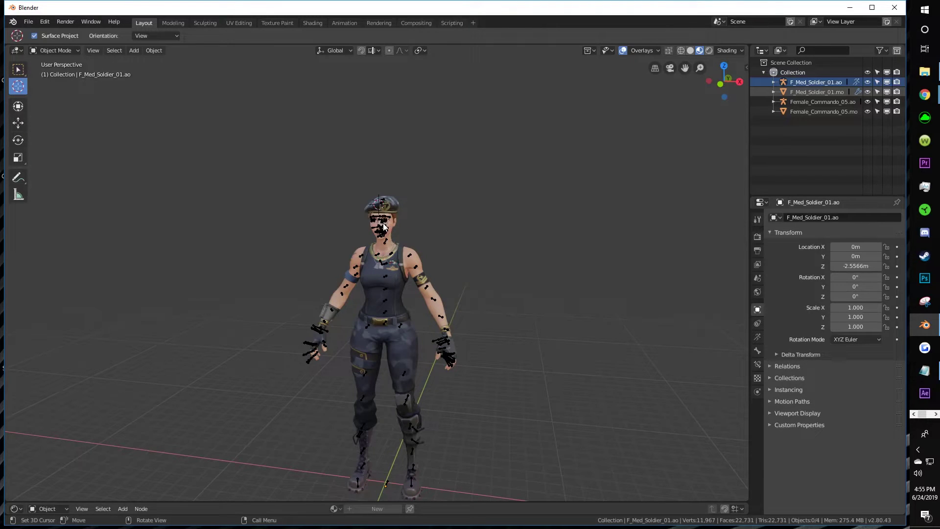
pyautogui.moveTo(405, 220)
pyautogui.mouseDown(button='middle')
pyautogui.moveTo(431, 219)
pyautogui.moveTo(414, 208)
pyautogui.mouseUp(button='middle')
pyautogui.scroll(1, 431, 220)
# Step: Add a mesh plane at the 3D cursor, scale it to about 36.9 and delete it
pyautogui.click(133, 50)
pyautogui.moveTo(139, 62)
pyautogui.click(223, 62)
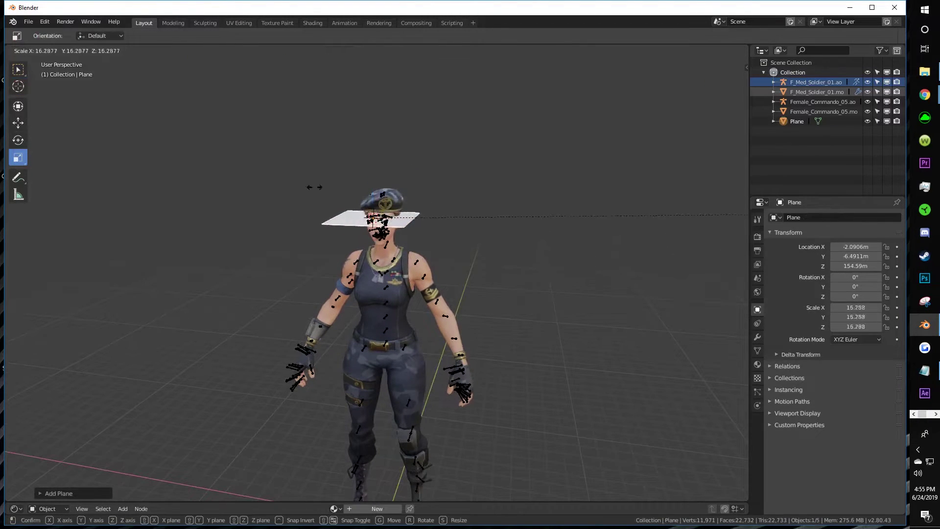
pyautogui.click(221, 205)
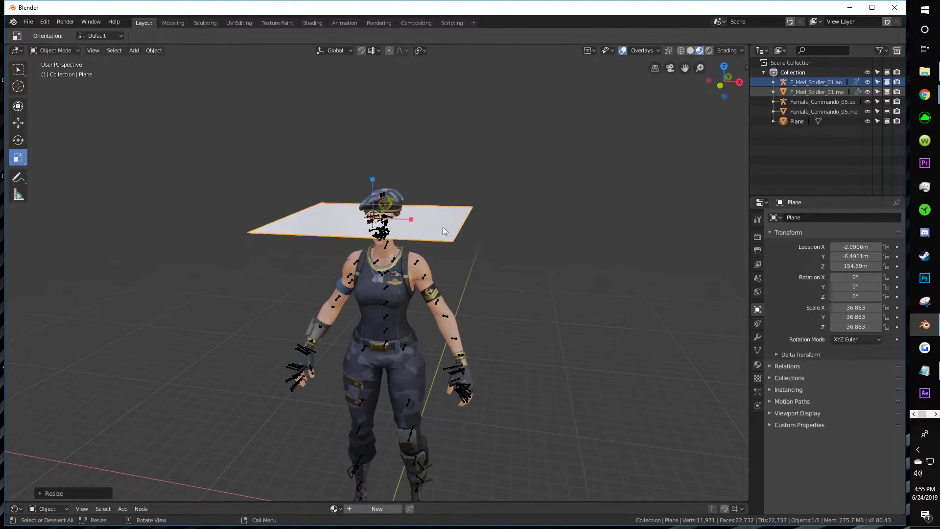
pyautogui.press('Delete')
# Step: Place the 3D cursor on the ground between the soldier's feet with the Cursor tool
pyautogui.scroll(-2, 385, 216)
pyautogui.scroll(3, 384, 216)
pyautogui.scroll(-3, 392, 195)
pyautogui.moveTo(392, 196); pyautogui.dragTo(286, 287, button='middle')
pyautogui.hotkey('shift', 'space')
pyautogui.press('space')
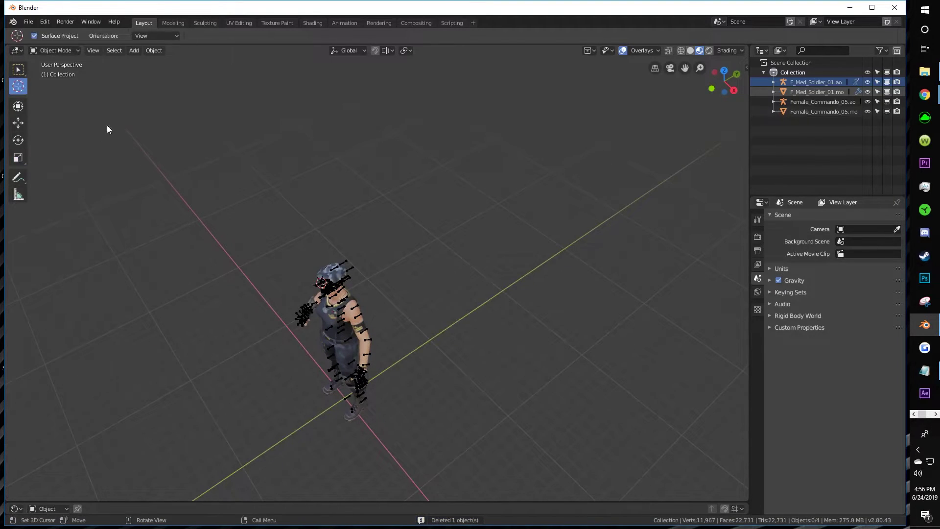
pyautogui.click(345, 399)
pyautogui.moveTo(345, 398); pyautogui.dragTo(418, 342, button='middle')
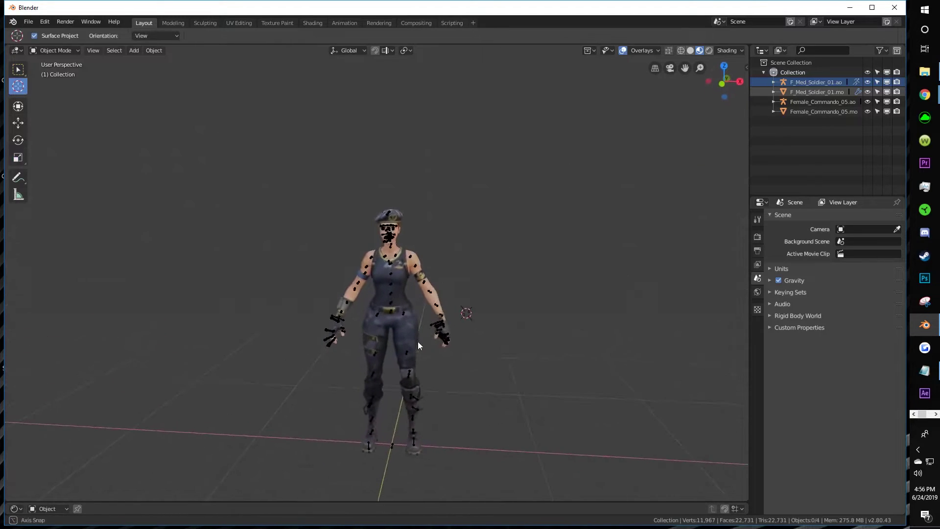
pyautogui.moveTo(401, 437)
pyautogui.mouseDown(button='middle')
pyautogui.moveTo(314, 437)
pyautogui.moveTo(440, 433)
pyautogui.moveTo(413, 468)
pyautogui.moveTo(392, 434)
pyautogui.mouseUp(button='middle')
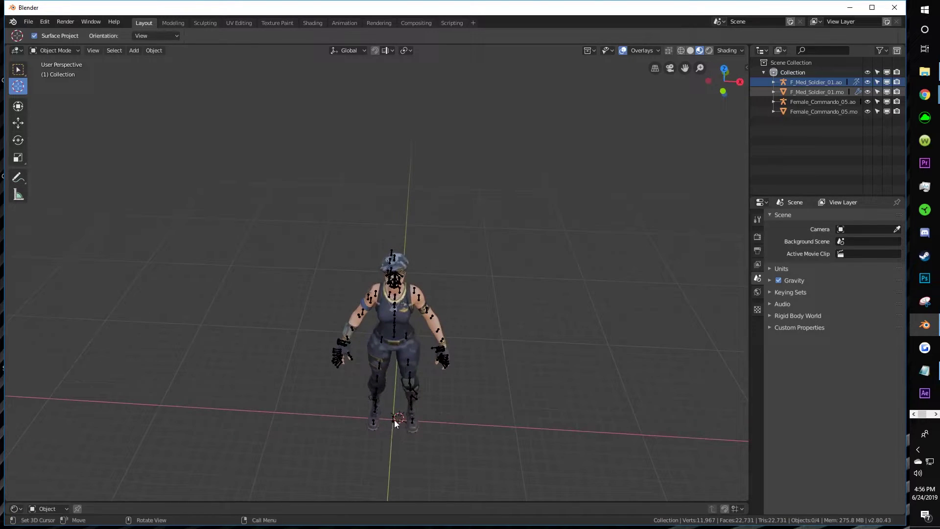
# Step: Activate the Transform tool, select the soldier's armature and try scaling it along Z
pyautogui.click(18, 122)
pyautogui.click(18, 106)
pyautogui.moveTo(261, 196); pyautogui.dragTo(392, 245, button='middle')
pyautogui.click(396, 280)
pyautogui.press('s')
pyautogui.press('z')
pyautogui.press('Escape')
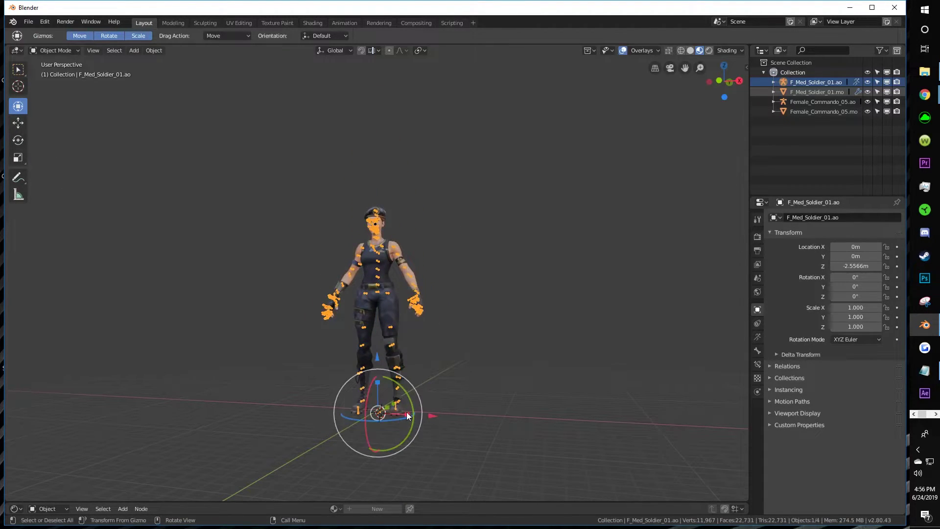
pyautogui.moveTo(430, 417); pyautogui.dragTo(421, 317, button='middle')
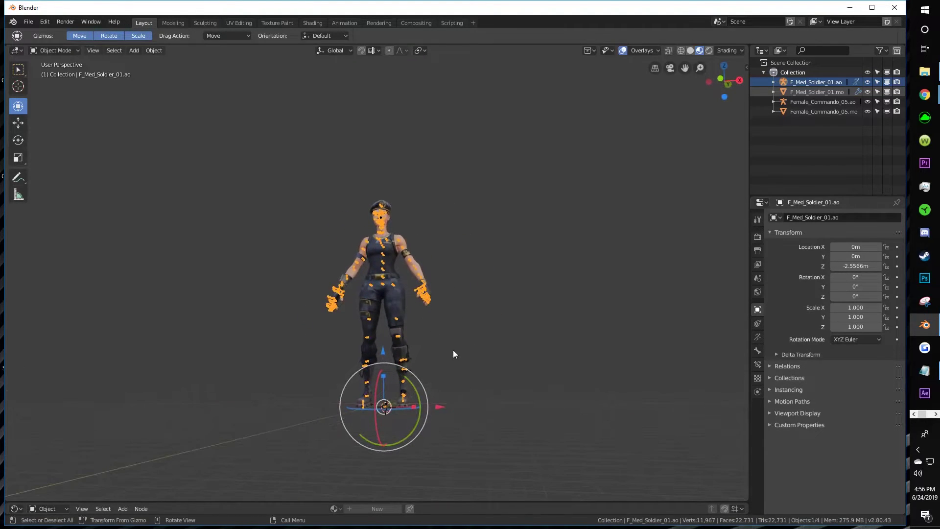
# Step: Activate the Move tool, clear the selection and select the soldier's rig again
pyautogui.click(19, 123)
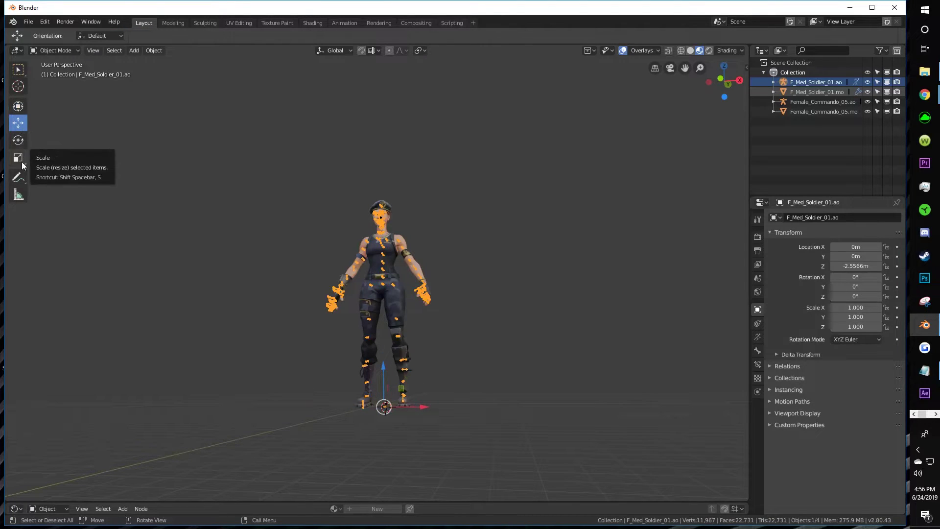
pyautogui.click(286, 208)
pyautogui.moveTo(286, 208); pyautogui.dragTo(298, 239, button='middle')
pyautogui.scroll(-1, 343, 260)
pyautogui.click(390, 275)
pyautogui.click(391, 276)
pyautogui.scroll(2, 184, 194)
pyautogui.moveTo(398, 395); pyautogui.dragTo(384, 384, button='middle')
pyautogui.scroll(1, 384, 384)
# Step: Try rotating the soldier with the Rotate tool, undo the rotation and clear the selection
pyautogui.click(18, 140)
pyautogui.click(18, 157)
pyautogui.click(15, 137)
pyautogui.moveTo(184, 171); pyautogui.dragTo(187, 173)
pyautogui.scroll(-3, 215, 184)
pyautogui.hotkey('ctrl', 'z')
pyautogui.scroll(2, 329, 207)
pyautogui.click(332, 206)
pyautogui.scroll(1, 334, 196)
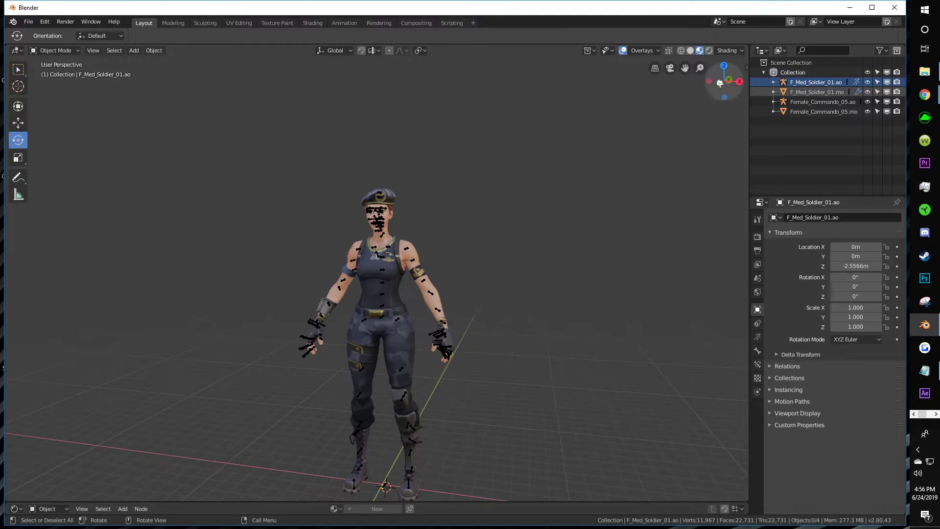
# Step: Examine the soldier's rigged face, torso and arms from several angles and distances
pyautogui.moveTo(720, 80)
pyautogui.mouseDown()
pyautogui.moveTo(736, 85)
pyautogui.moveTo(724, 74)
pyautogui.moveTo(733, 74)
pyautogui.mouseUp()
pyautogui.scroll(4, 504, 111)
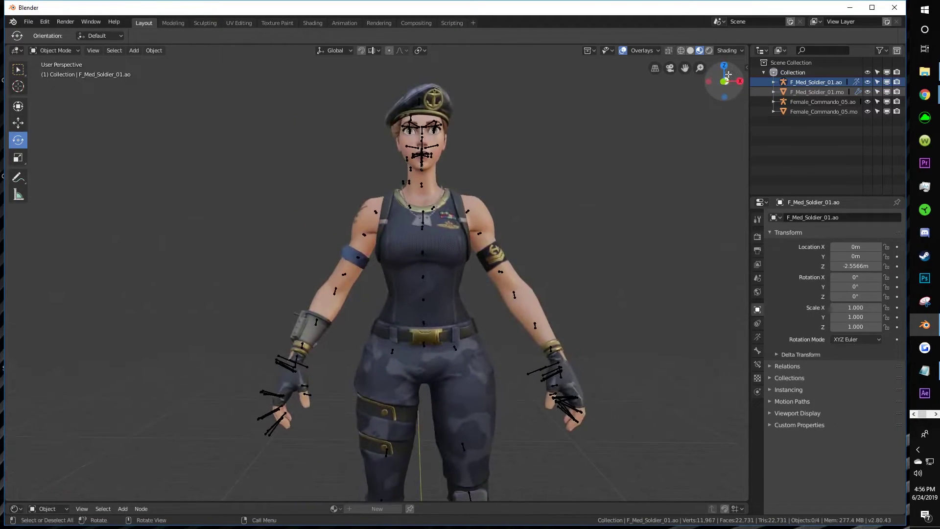
pyautogui.moveTo(414, 179); pyautogui.dragTo(390, 202, button='middle')
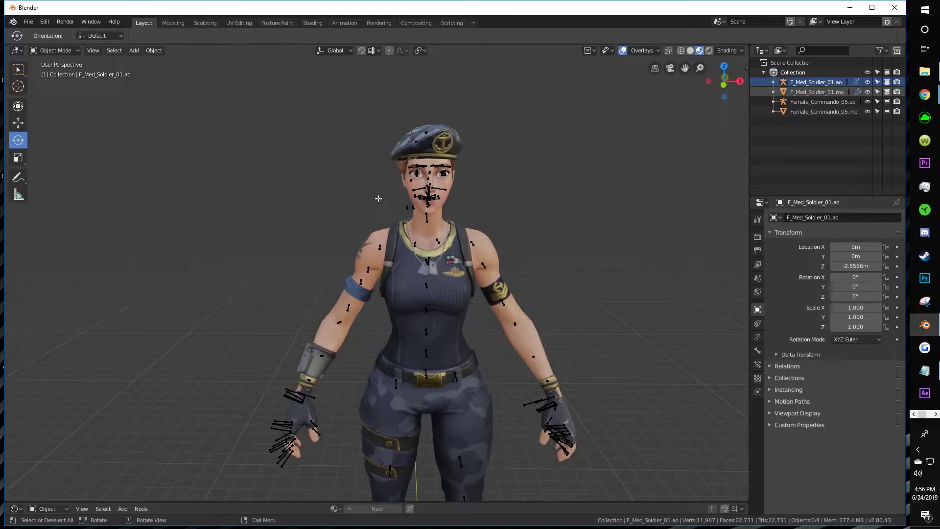
pyautogui.moveTo(384, 198); pyautogui.dragTo(467, 167, button='middle')
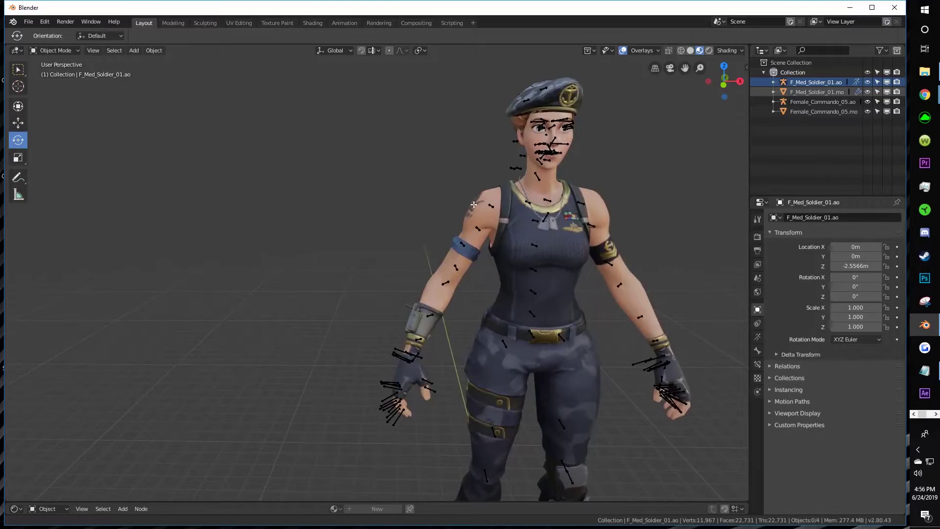
pyautogui.scroll(3, 474, 203)
pyautogui.scroll(-5, 473, 204)
pyautogui.scroll(2, 471, 203)
pyautogui.keyDown('shift'); pyautogui.moveTo(515, 200); pyautogui.dragTo(431, 214, button='middle'); pyautogui.keyUp('shift')
pyautogui.scroll(2, 428, 213)
pyautogui.scroll(-3, 405, 209)
# Step: Select the soldier's armature, switch the lower Shader Editor area to the Timeline and resize it
pyautogui.click(396, 214)
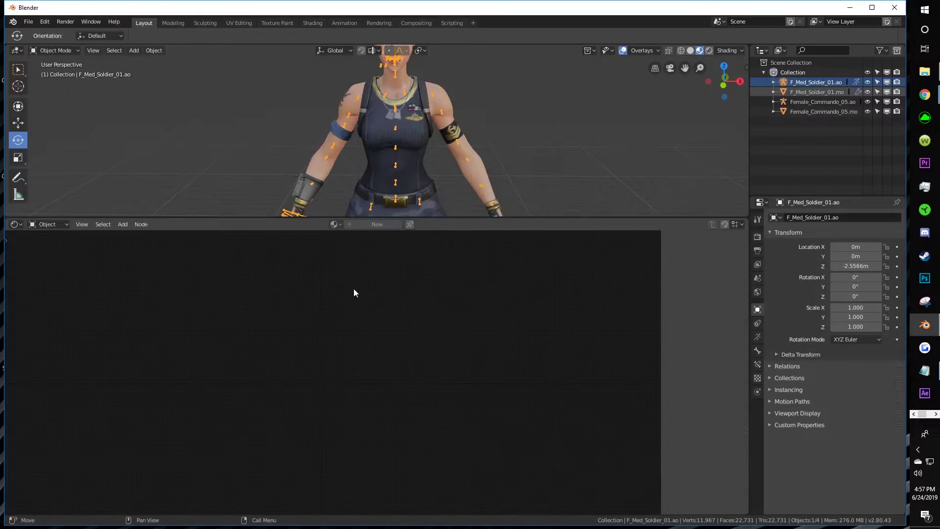
pyautogui.click(14, 225)
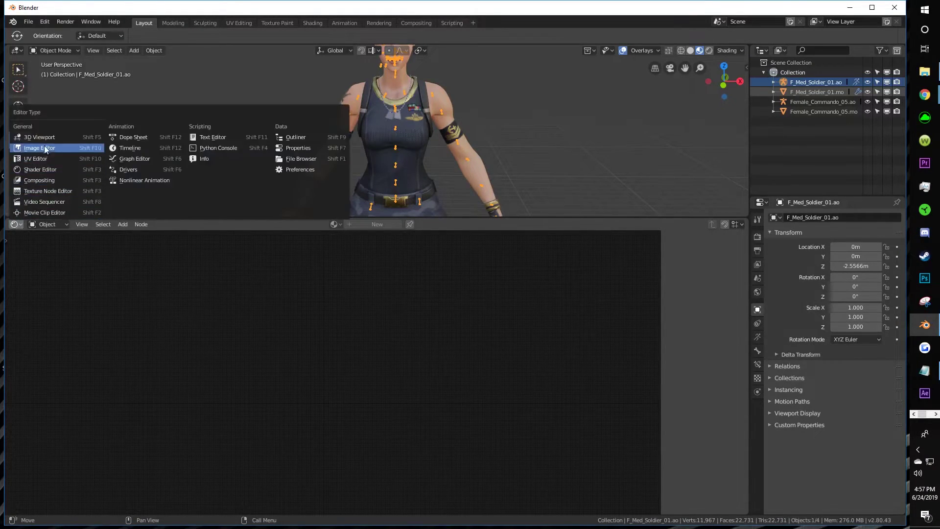
pyautogui.click(146, 147)
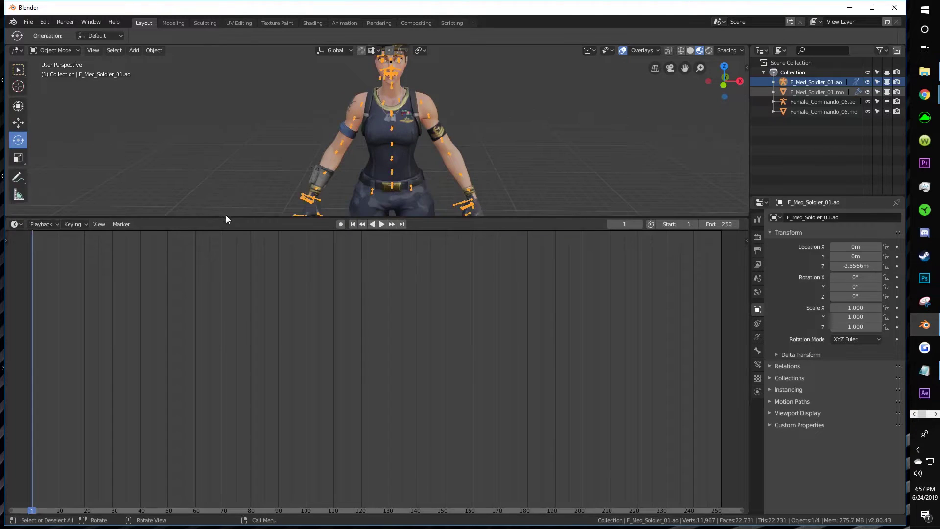
pyautogui.moveTo(299, 218); pyautogui.dragTo(314, 267)
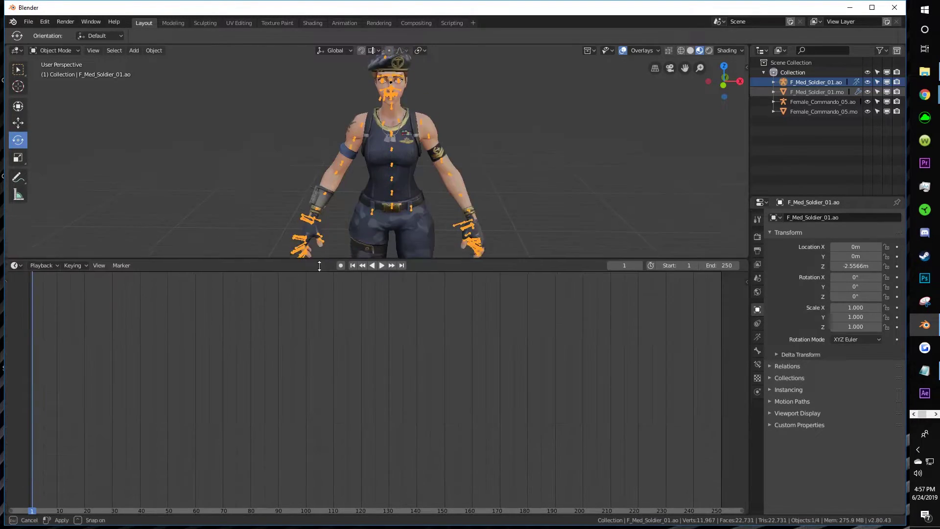
# Step: Expand F_Med_Soldier_01.mo, select its first F_MED_Commando material and show its nodes in the Shader Editor
pyautogui.click(443, 185)
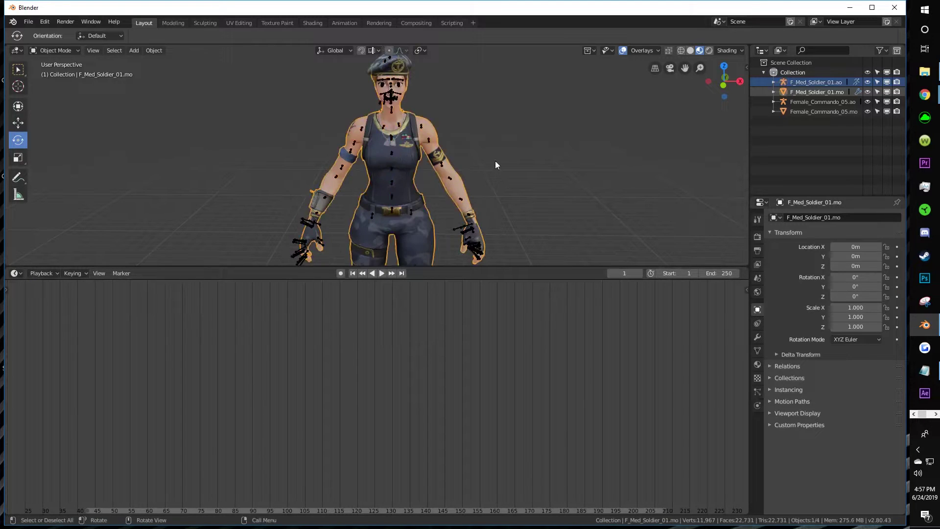
pyautogui.moveTo(492, 158); pyautogui.dragTo(477, 161, button='middle')
pyautogui.click(808, 82)
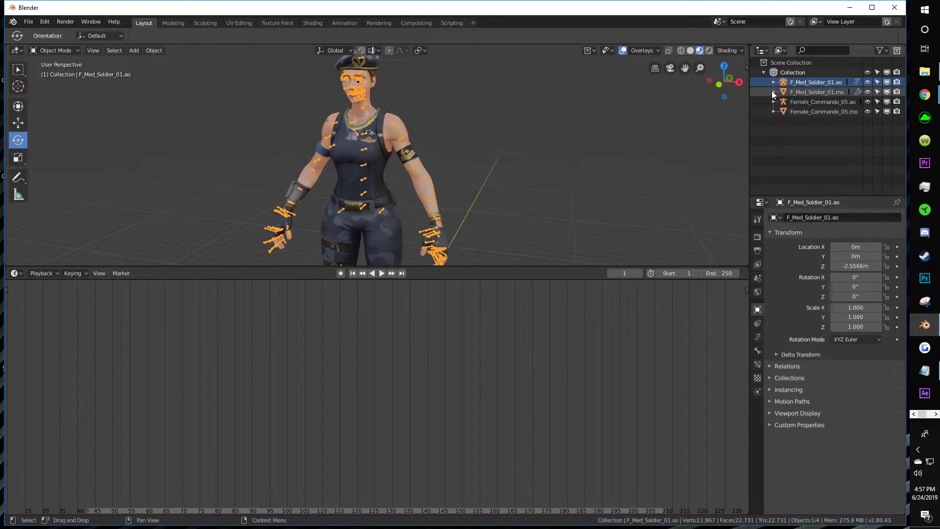
pyautogui.click(774, 92)
pyautogui.click(22, 274)
pyautogui.click(44, 242)
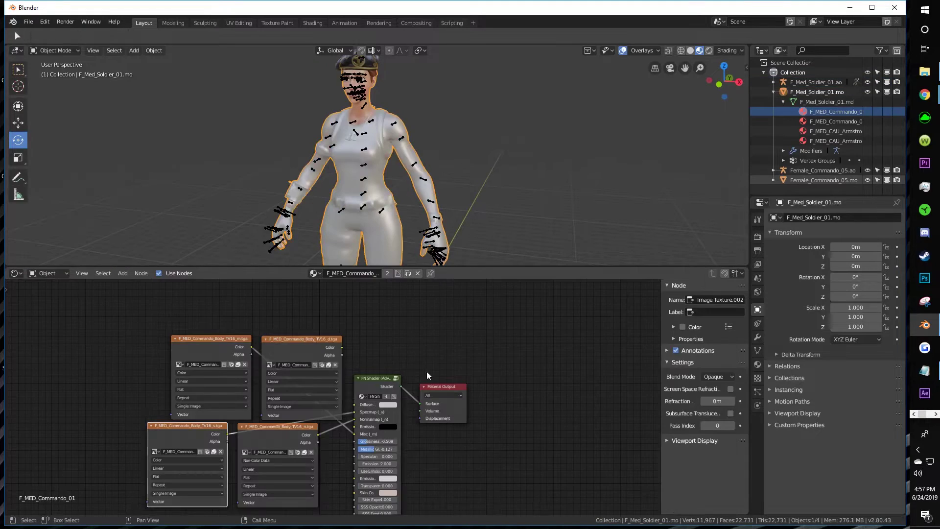
# Step: Disconnect the FN Shader node from the Material Output's Surface input
pyautogui.moveTo(415, 403); pyautogui.dragTo(401, 400)
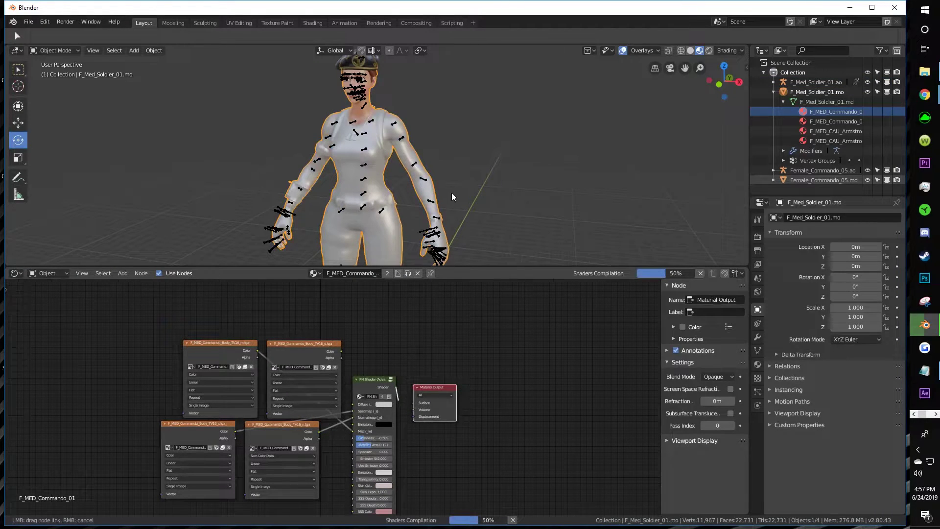
pyautogui.click(482, 167)
pyautogui.moveTo(468, 166); pyautogui.dragTo(457, 160, button='middle')
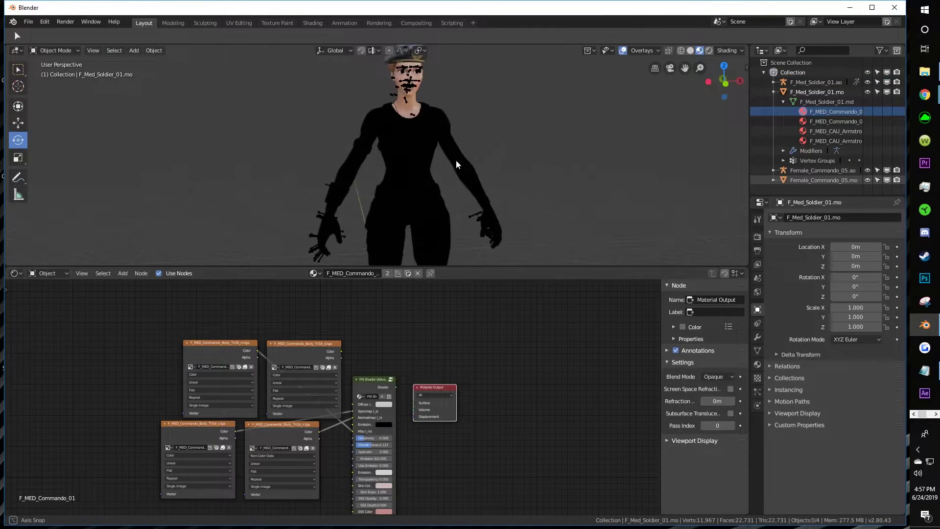
pyautogui.scroll(2, 456, 161)
# Step: Reconnect the FN Shader to the Material Output's Surface and shift both nodes away from the image textures
pyautogui.moveTo(451, 417); pyautogui.dragTo(489, 414)
pyautogui.moveTo(384, 384); pyautogui.dragTo(443, 402)
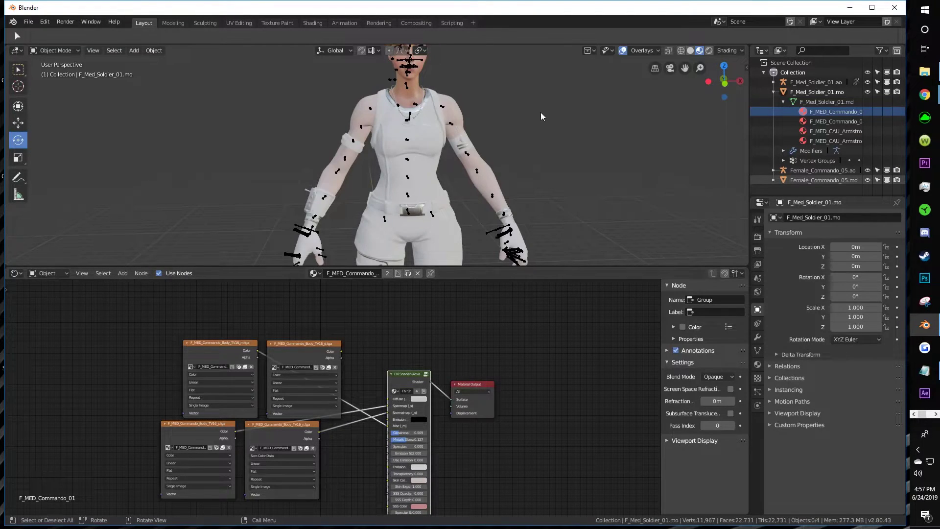
pyautogui.moveTo(527, 121); pyautogui.dragTo(504, 121, button='middle')
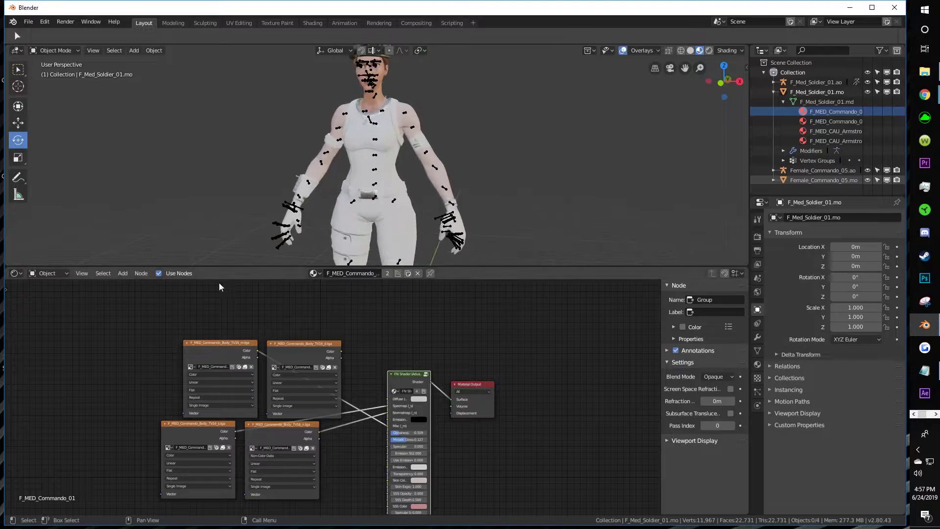
# Step: Switch the lower area to the Timeline and back to the Shader Editor, resizing it in between
pyautogui.moveTo(247, 268)
pyautogui.mouseDown()
pyautogui.moveTo(254, 504)
pyautogui.moveTo(252, 447)
pyautogui.moveTo(86, 389)
pyautogui.mouseUp()
pyautogui.click(19, 396)
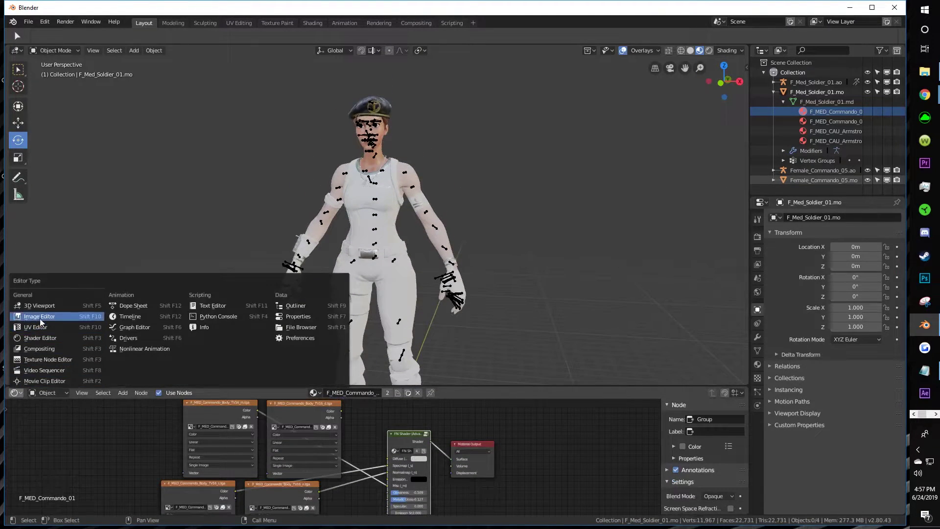
pyautogui.click(158, 316)
pyautogui.moveTo(161, 385); pyautogui.dragTo(206, 303)
pyautogui.click(20, 310)
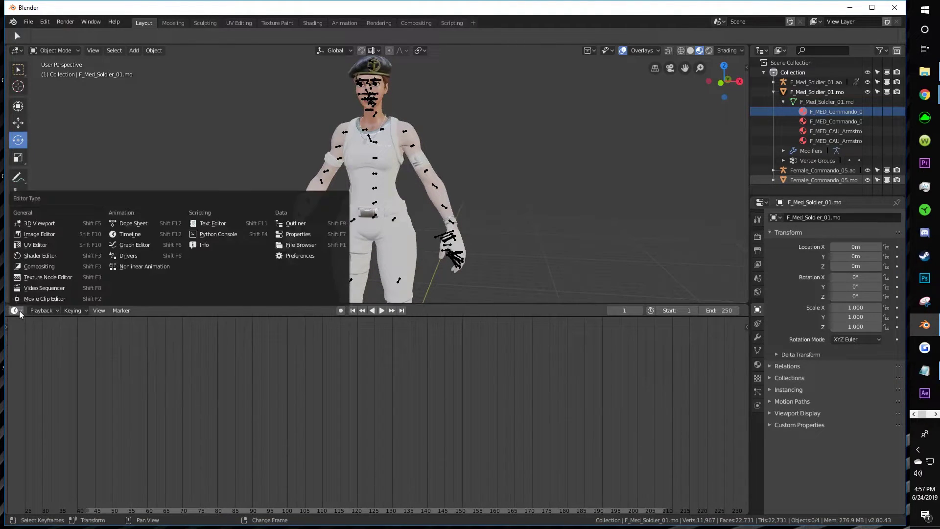
pyautogui.click(37, 255)
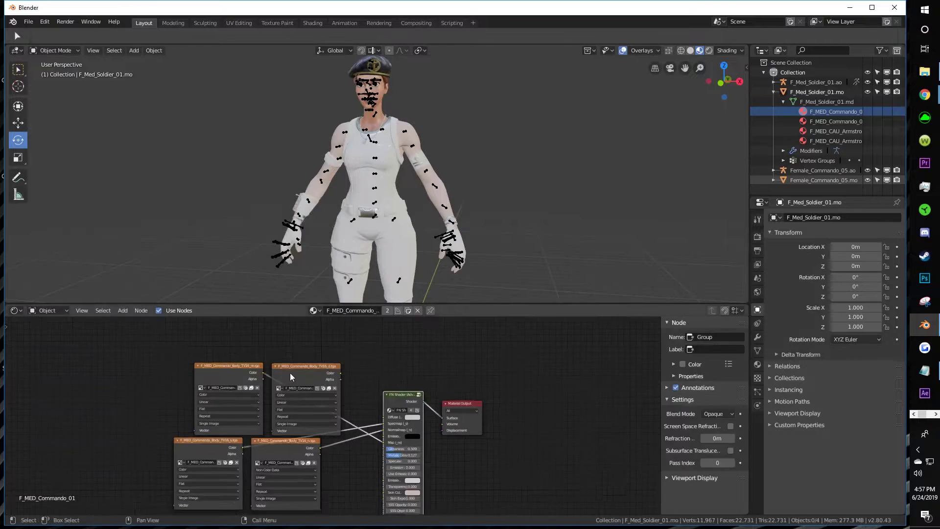
# Step: Connect the Color output of F_MED_Commando_Body_TV16_d.tga to the FN Shader's Diffuse (_d) input
pyautogui.scroll(4, 312, 363)
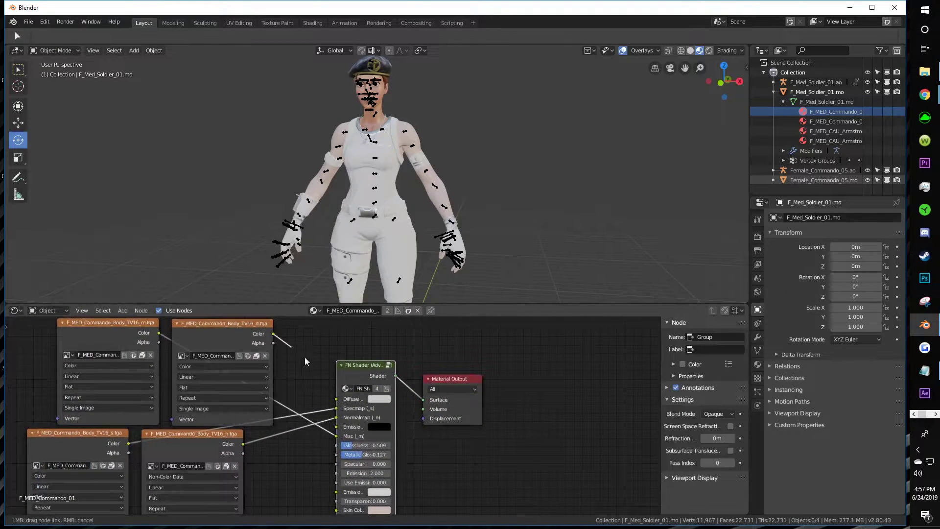
pyautogui.moveTo(338, 400); pyautogui.dragTo(337, 400)
pyautogui.scroll(-3, 498, 222)
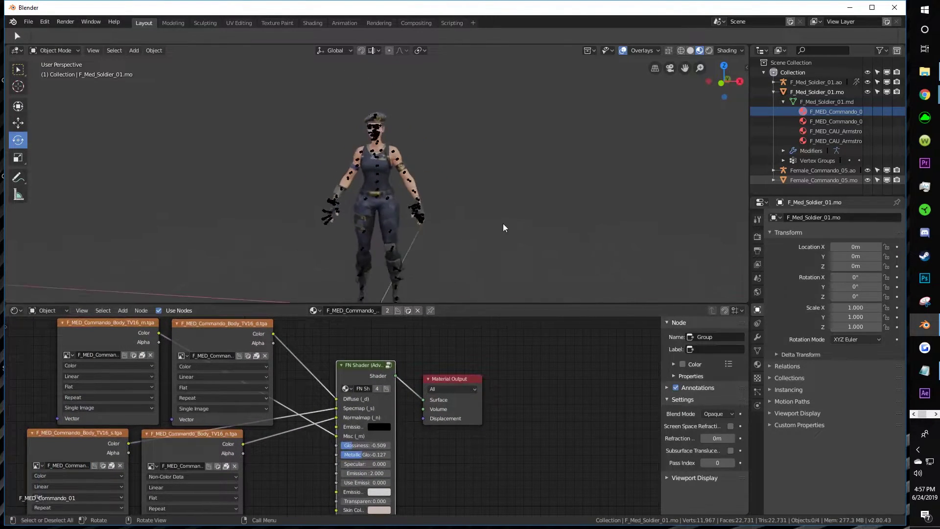
# Step: Examine the soldier's textured body and outfit up close and from several angles
pyautogui.scroll(5, 408, 188)
pyautogui.moveTo(409, 189); pyautogui.dragTo(412, 227, button='middle')
pyautogui.scroll(-2, 381, 178)
pyautogui.scroll(5, 381, 177)
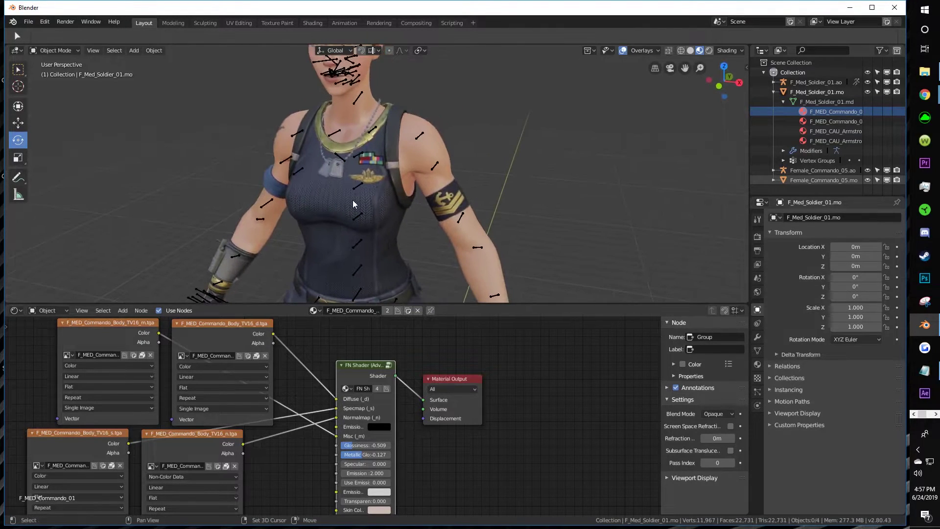
pyautogui.scroll(-4, 356, 207)
pyautogui.moveTo(353, 202); pyautogui.dragTo(381, 202, button='middle')
pyautogui.click(381, 202)
pyautogui.click(461, 198)
pyautogui.moveTo(461, 198); pyautogui.dragTo(386, 231, button='middle')
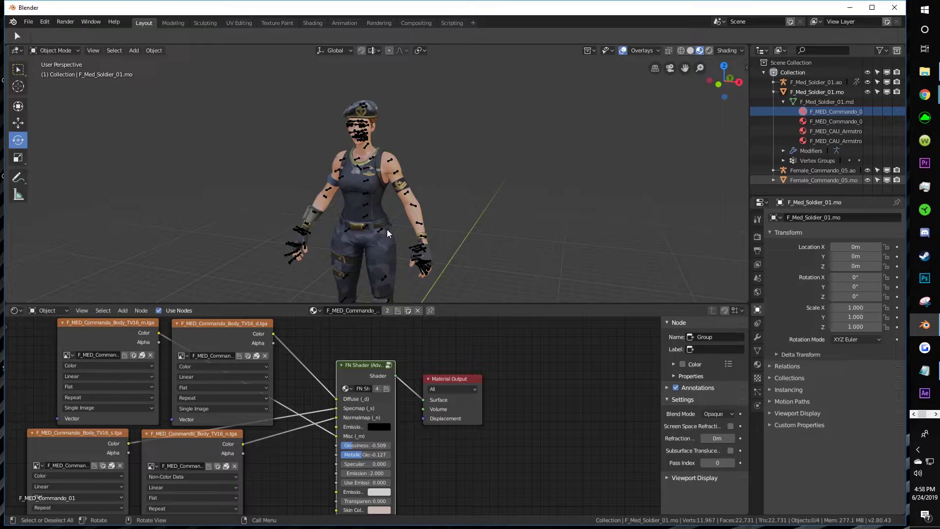
pyautogui.click(386, 196)
pyautogui.click(451, 210)
pyautogui.scroll(-2, 450, 209)
pyautogui.moveTo(449, 209); pyautogui.dragTo(373, 216, button='middle')
pyautogui.scroll(2, 387, 394)
pyautogui.scroll(-3, 386, 395)
pyautogui.scroll(1, 387, 394)
# Step: Move the Material Output node farther from the shader and widen the FN Shader (Advanced) node
pyautogui.moveTo(453, 421); pyautogui.dragTo(555, 418)
pyautogui.moveTo(395, 407); pyautogui.dragTo(424, 407)
pyautogui.scroll(-2, 538, 431)
pyautogui.moveTo(622, 452); pyautogui.dragTo(278, 440, button='middle')
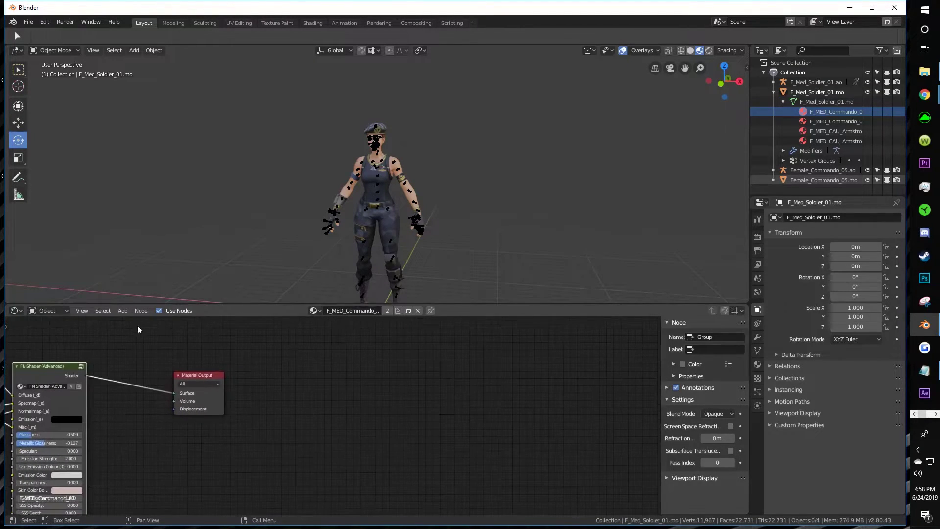
# Step: Add a Principled BSDF node in the empty space beyond the Material Output node
pyautogui.hotkey('shift', 'a')
pyautogui.click(405, 413)
pyautogui.write('prin')
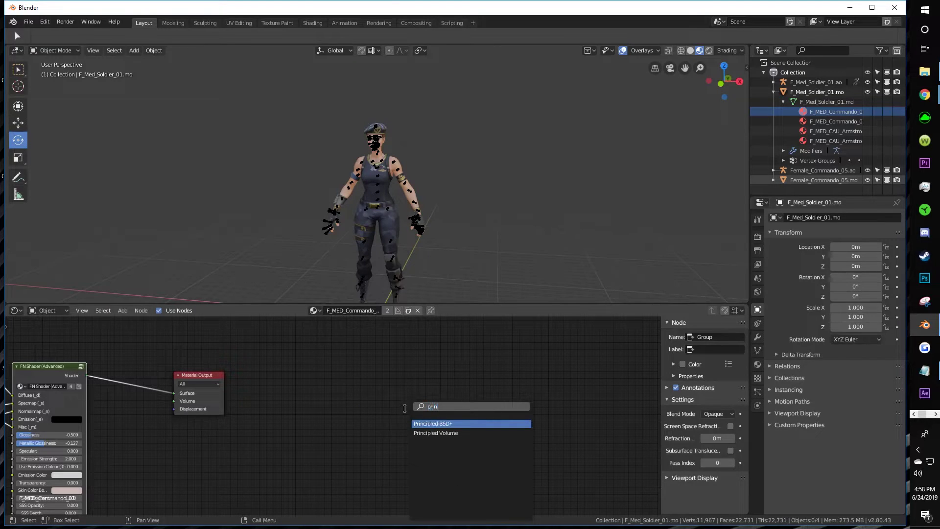
pyautogui.click(433, 424)
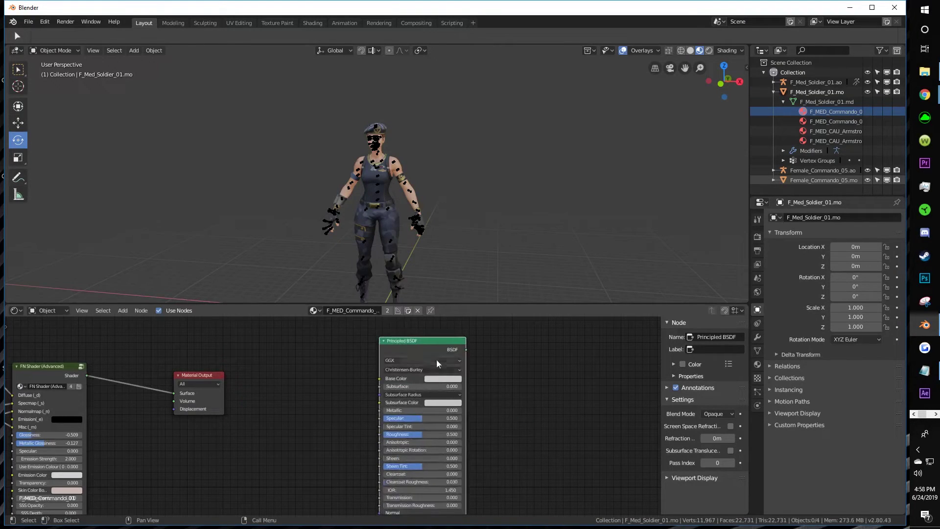
pyautogui.click(461, 360)
pyautogui.press('Home')
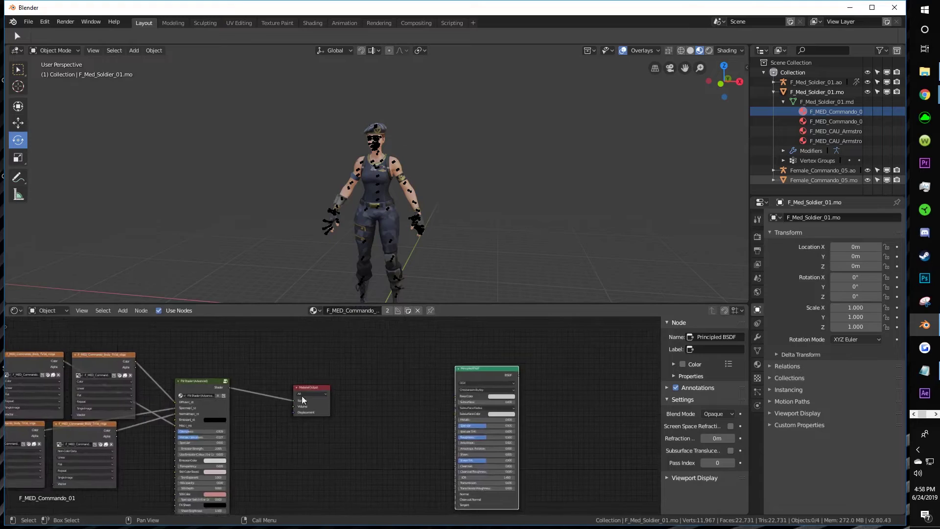
# Step: View the whole node network inside the FN Shader (Advanced) group, then return to the material's nodes
pyautogui.click(323, 366)
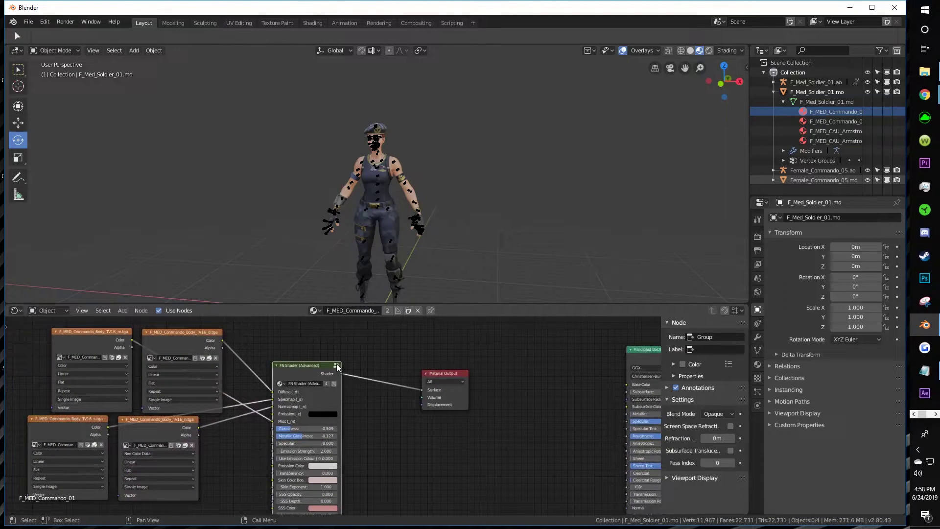
pyautogui.press('Tab')
pyautogui.press('Home')
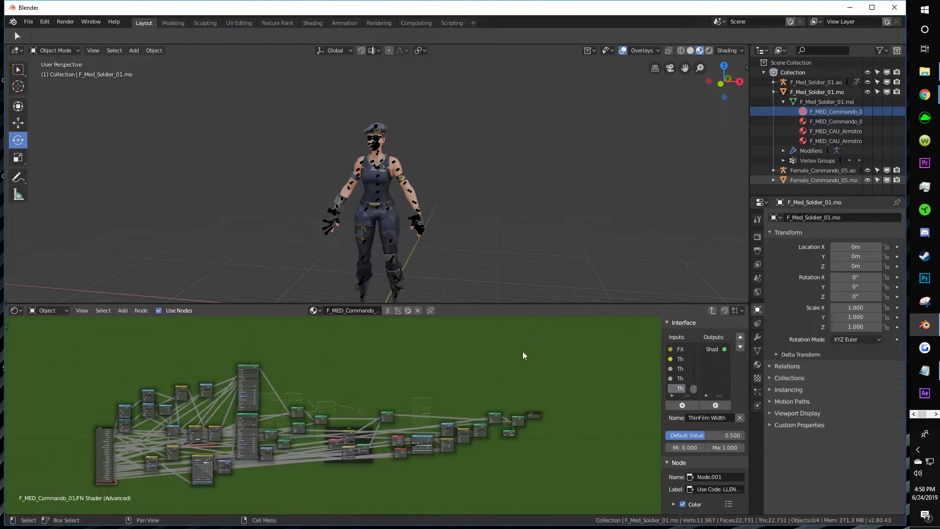
pyautogui.press('Tab')
pyautogui.scroll(5, 309, 419)
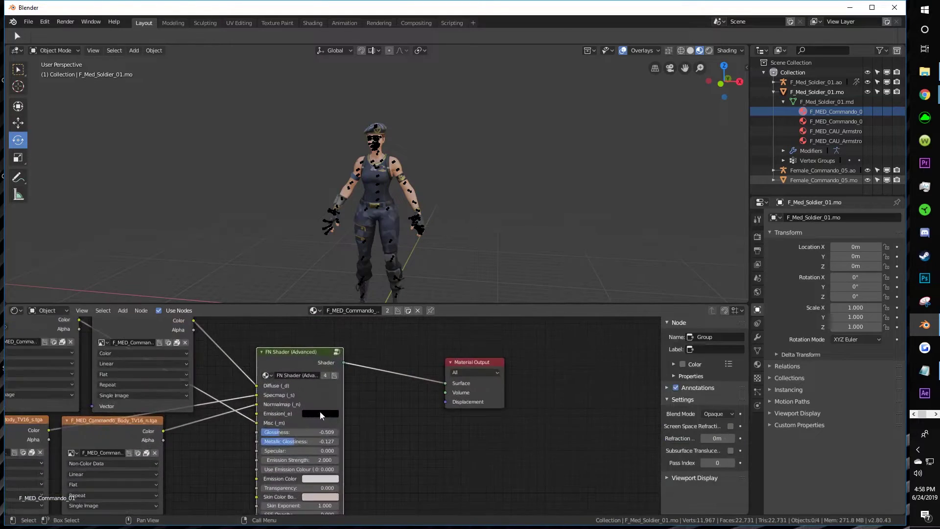
# Step: Narrow the FN Shader (Advanced) node
pyautogui.scroll(2, 404, 396)
pyautogui.moveTo(402, 384); pyautogui.dragTo(367, 392)
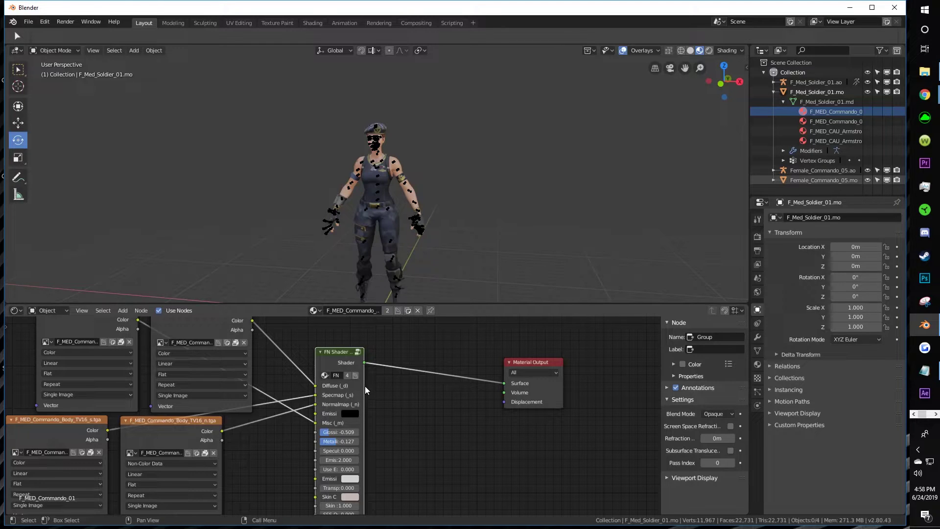
pyautogui.scroll(-8, 317, 381)
pyautogui.moveTo(318, 381); pyautogui.dragTo(373, 386, button='middle')
pyautogui.scroll(5, 338, 399)
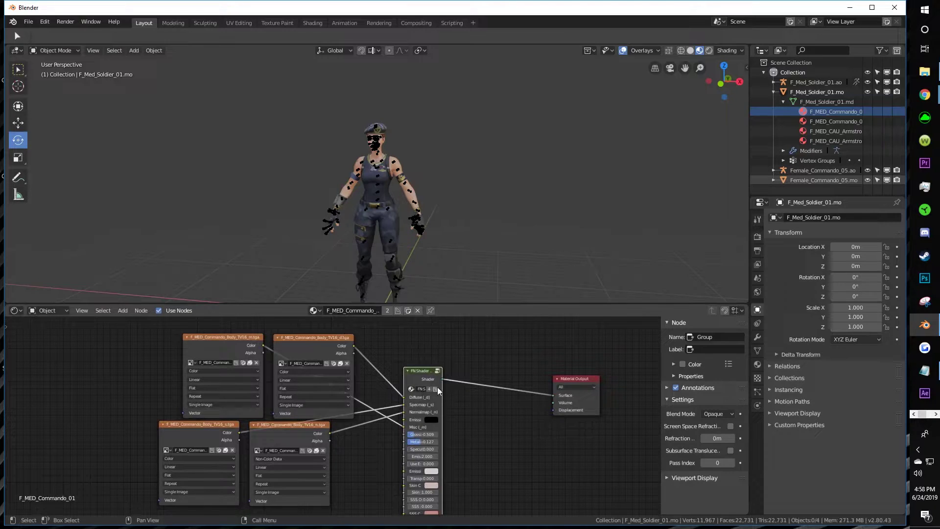
pyautogui.moveTo(496, 408); pyautogui.dragTo(287, 419, button='middle')
pyautogui.moveTo(583, 401); pyautogui.dragTo(436, 398, button='middle')
pyautogui.moveTo(214, 407); pyautogui.dragTo(413, 406, button='middle')
pyautogui.scroll(2, 322, 391)
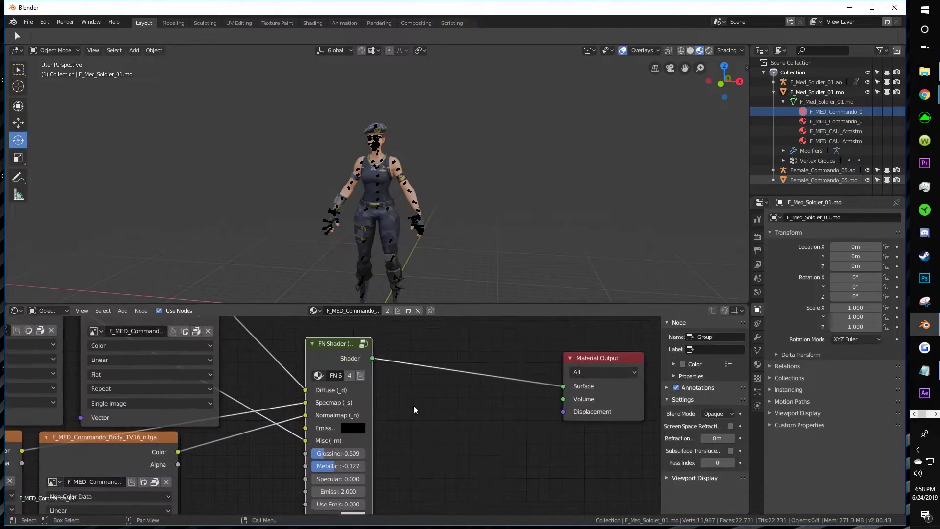
# Step: Enter the FN Shader (Advanced) group again, examine its internal nodes and go back to the parent node tree
pyautogui.click(365, 344)
pyautogui.scroll(-4, 426, 375)
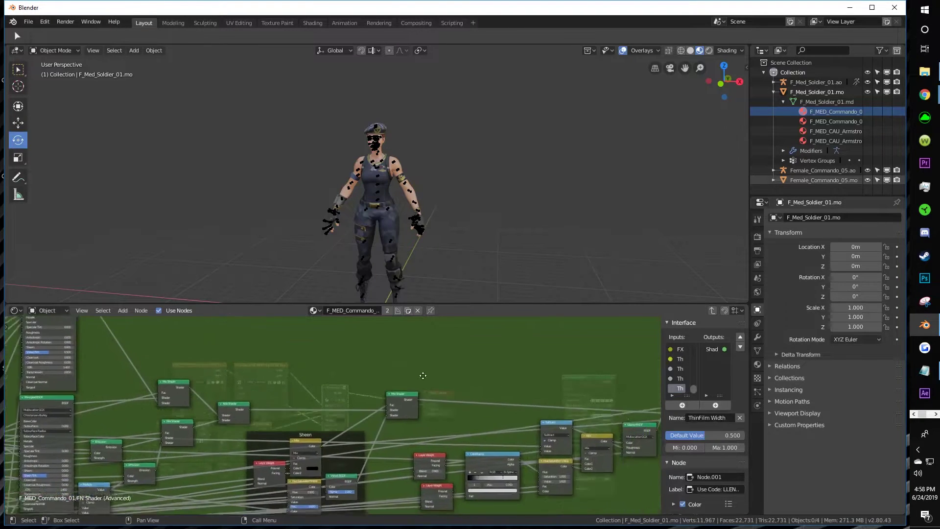
pyautogui.scroll(-5, 494, 376)
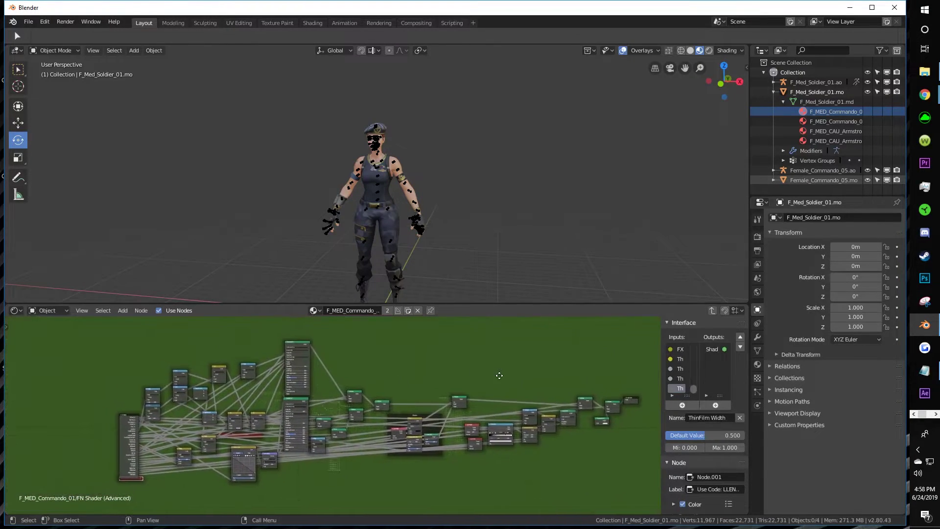
pyautogui.scroll(-1, 524, 376)
pyautogui.moveTo(519, 374); pyautogui.dragTo(488, 366, button='middle')
pyautogui.scroll(1, 474, 374)
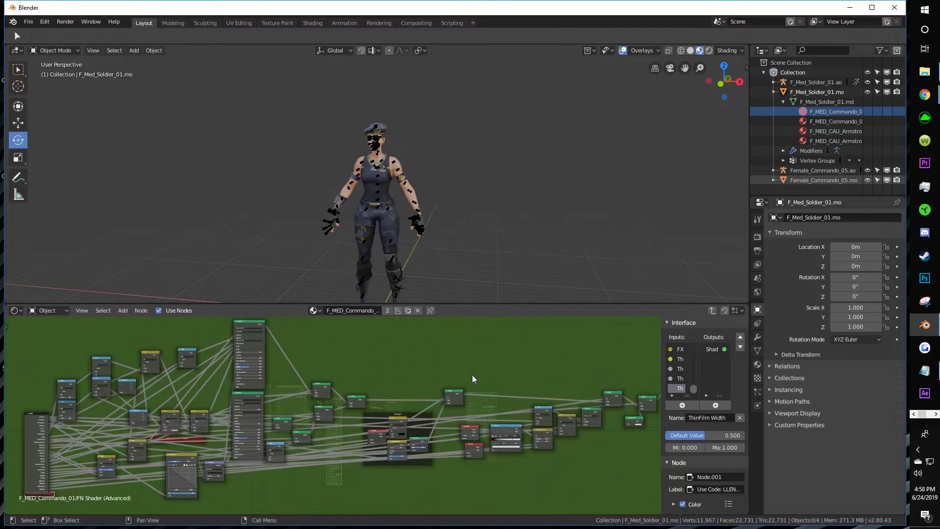
pyautogui.click(712, 310)
# Step: Examine the material's texture and shader nodes, and inspect the soldier's upper body from the front
pyautogui.scroll(4, 360, 392)
pyautogui.moveTo(360, 392); pyautogui.dragTo(440, 383, button='middle')
pyautogui.scroll(4, 444, 391)
pyautogui.scroll(-3, 445, 392)
pyautogui.scroll(1, 440, 384)
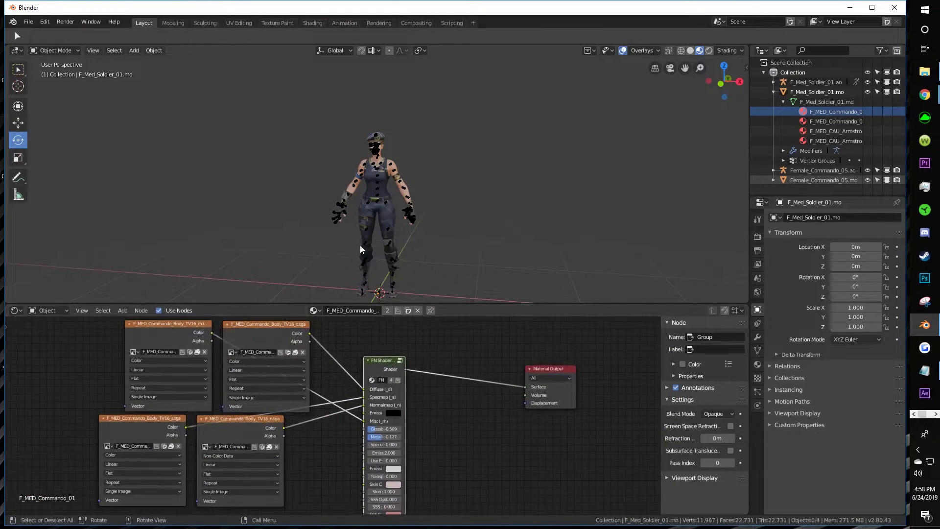
pyautogui.scroll(5, 399, 196)
pyautogui.scroll(-2, 384, 194)
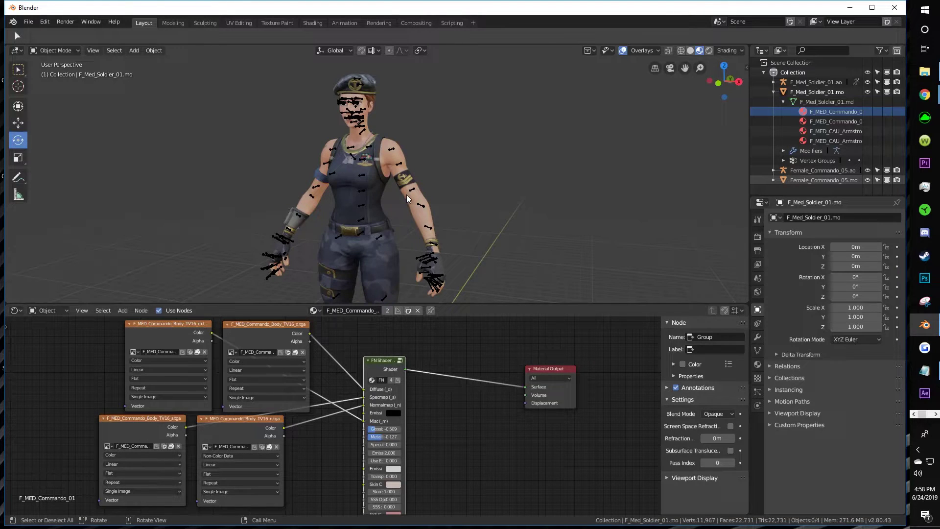
pyautogui.moveTo(363, 188); pyautogui.dragTo(417, 196, button='middle')
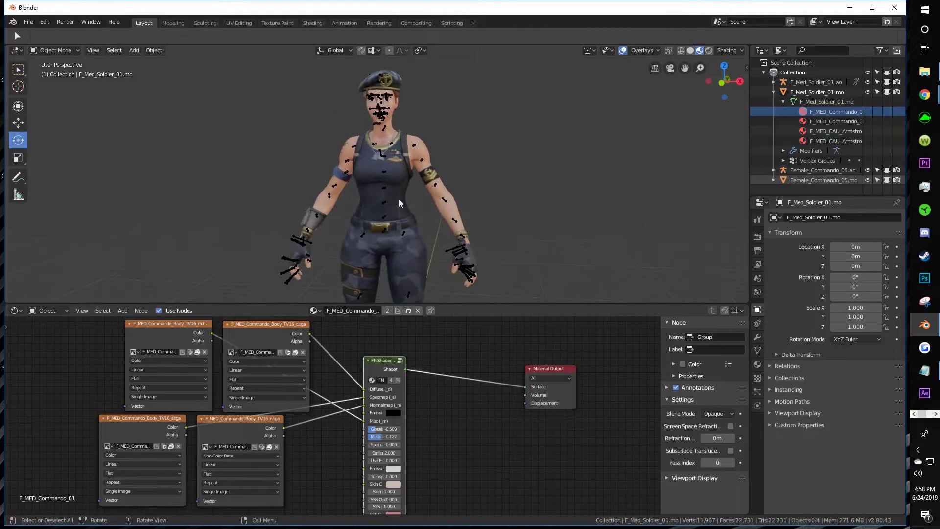
pyautogui.scroll(1, 402, 385)
# Step: Reposition the FN Shader (Advanced) node and adjust its width, widening it and narrowing it again
pyautogui.scroll(5, 403, 388)
pyautogui.moveTo(402, 388); pyautogui.dragTo(436, 374, button='middle')
pyautogui.moveTo(424, 342); pyautogui.dragTo(396, 363)
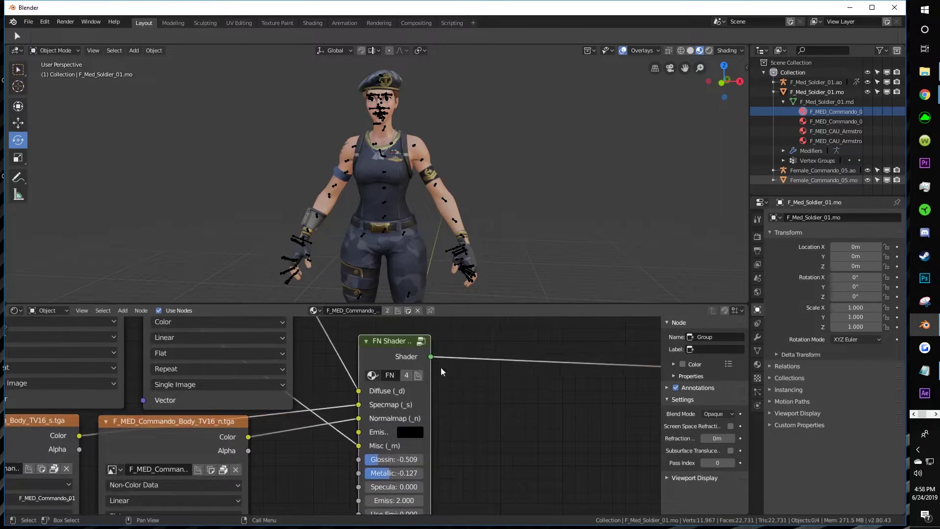
pyautogui.scroll(-4, 425, 362)
pyautogui.moveTo(477, 360); pyautogui.dragTo(392, 391, button='middle')
pyautogui.moveTo(320, 389); pyautogui.dragTo(395, 395)
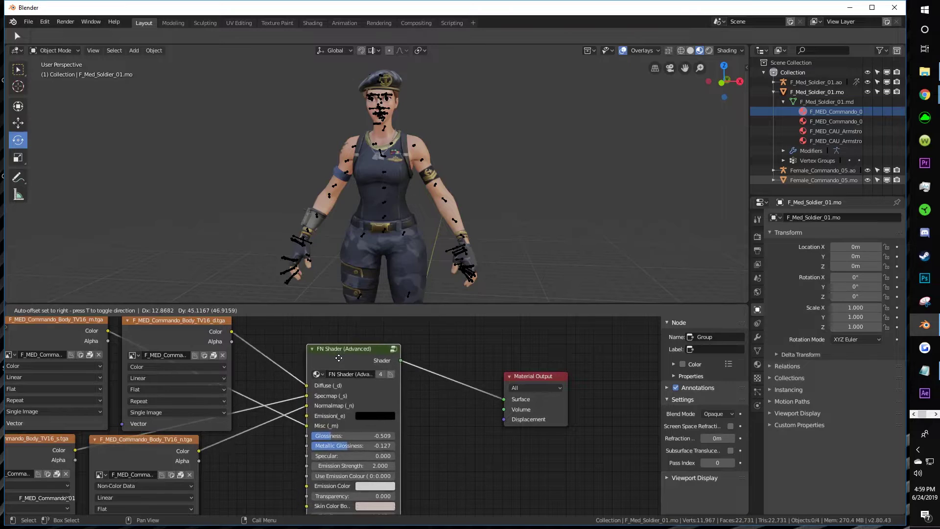
pyautogui.scroll(-2, 394, 396)
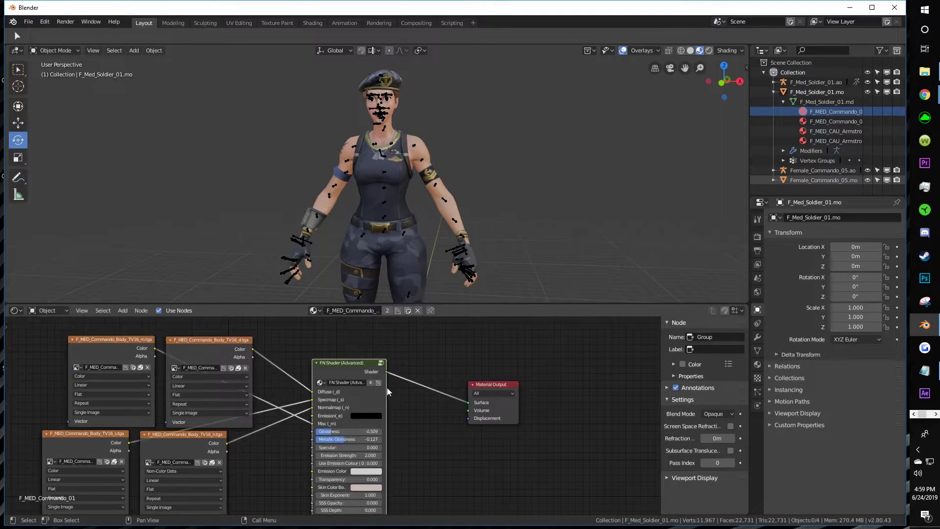
pyautogui.moveTo(387, 387); pyautogui.dragTo(358, 386)
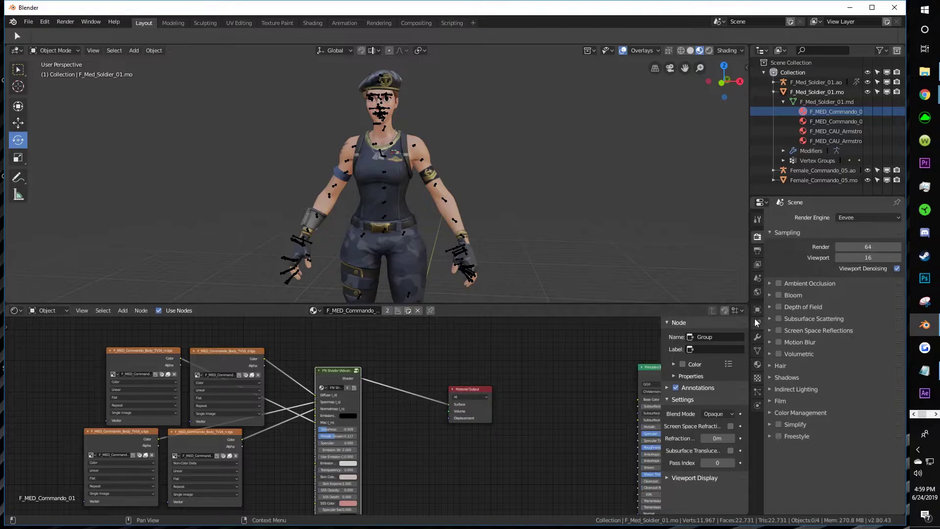
# Step: Show the D-NOISE: AI Denoiser options in the view layer properties
pyautogui.click(758, 310)
pyautogui.click(758, 250)
pyautogui.click(757, 263)
pyautogui.click(770, 267)
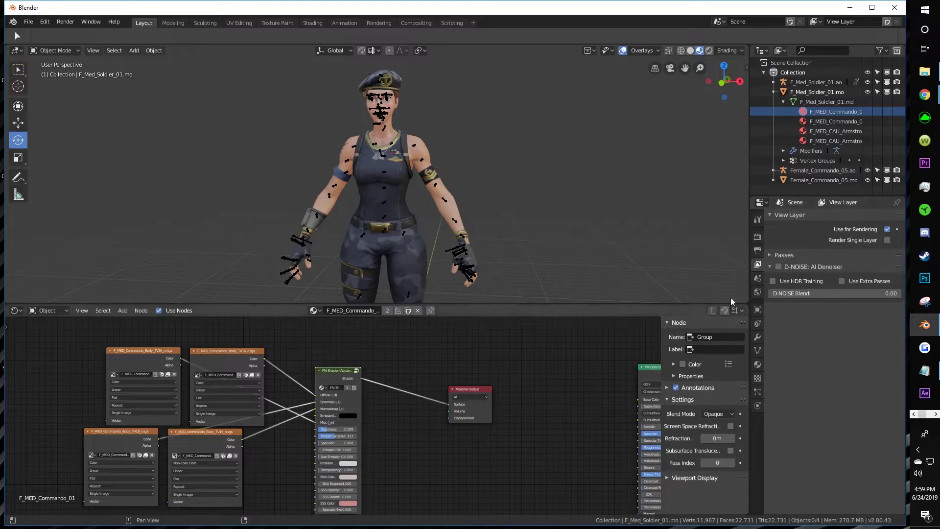
# Step: Set the viewport to rendered shading and the render engine to Cycles with GPU Compute as the device
pyautogui.click(709, 50)
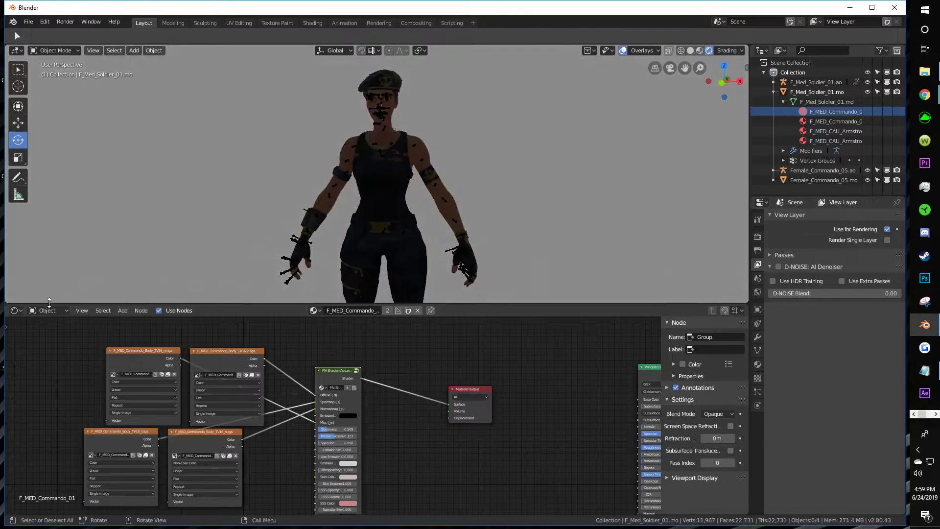
pyautogui.click(757, 237)
pyautogui.click(868, 218)
pyautogui.click(862, 195)
pyautogui.click(868, 242)
pyautogui.click(855, 220)
pyautogui.scroll(1, 88, 264)
# Step: Switch the Shader Editor to the World nodes and inspect the noise on the rendered soldier's arms and torso
pyautogui.click(48, 310)
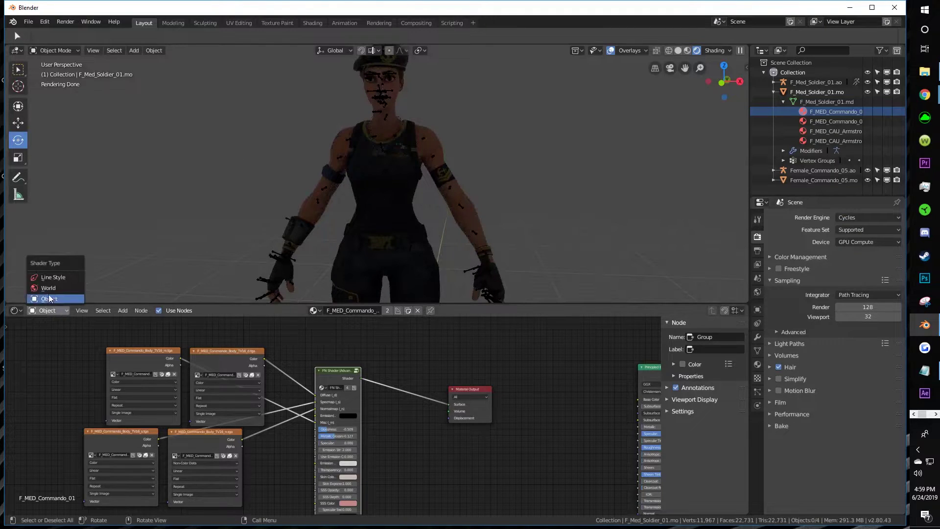
pyautogui.click(39, 288)
pyautogui.scroll(-1, 229, 335)
pyautogui.scroll(4, 489, 120)
pyautogui.scroll(-3, 515, 121)
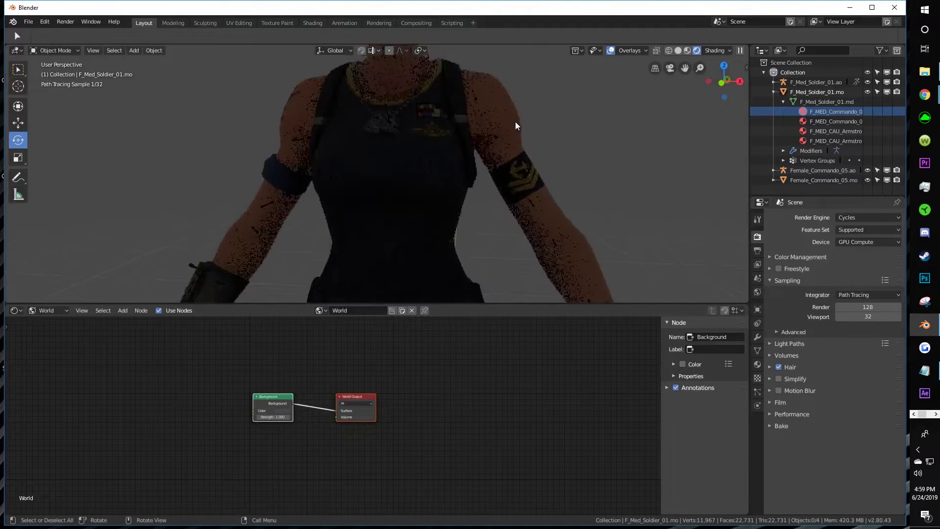
pyautogui.scroll(2, 511, 126)
pyautogui.scroll(-5, 313, 181)
pyautogui.scroll(10, 322, 215)
pyautogui.scroll(-6, 306, 203)
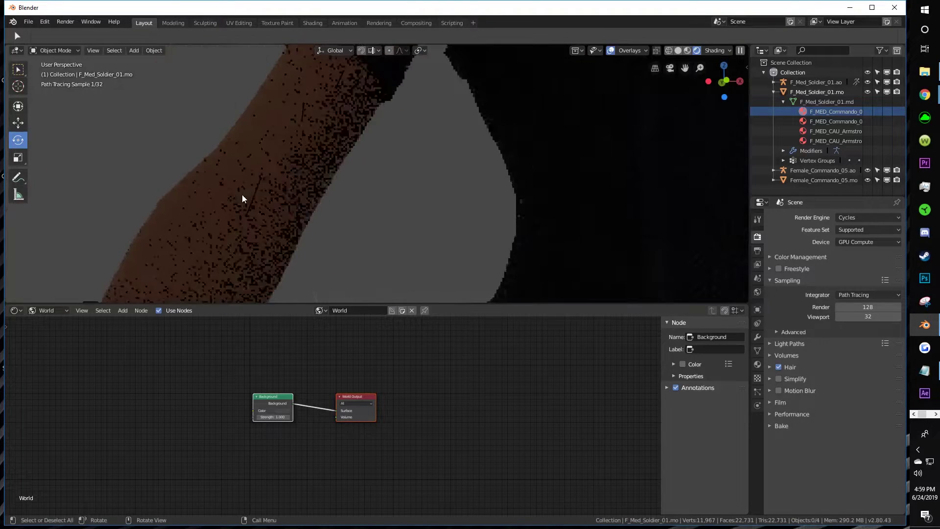
# Step: Return to the view layer properties to examine the Cycles Denoising and D-NOISE settings
pyautogui.click(757, 323)
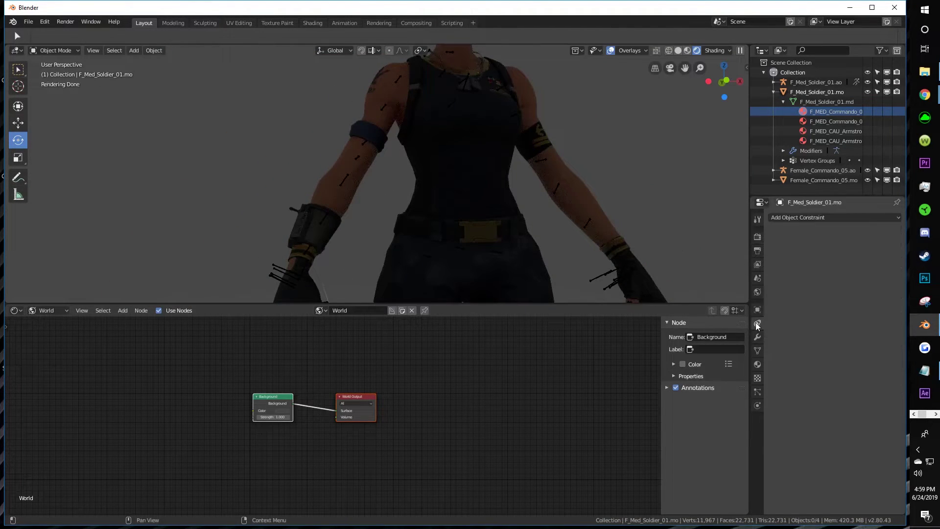
pyautogui.click(757, 309)
pyautogui.click(757, 265)
pyautogui.click(773, 316)
pyautogui.scroll(-5, 651, 243)
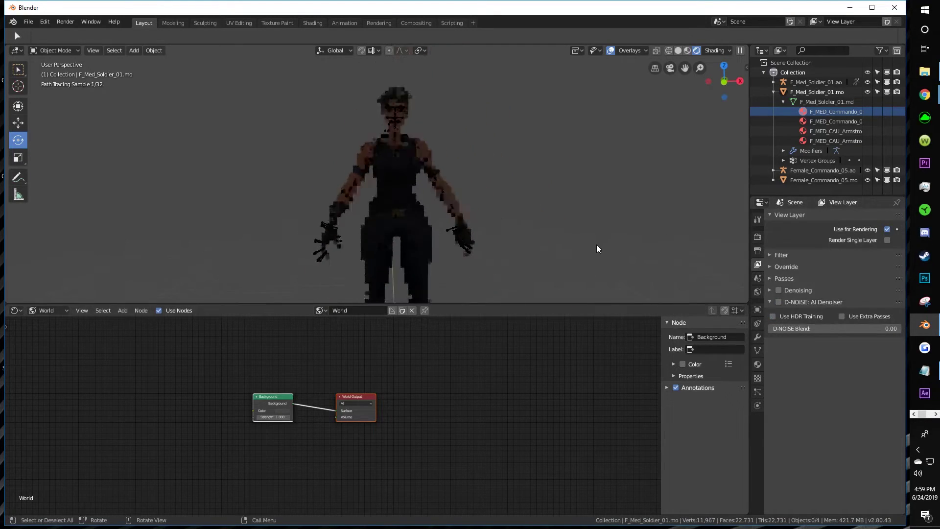
# Step: Enlarge the 3D viewport by collapsing the Shader Editor, and change the viewport from rendered to LookDev shading
pyautogui.moveTo(604, 305); pyautogui.dragTo(608, 502)
pyautogui.scroll(4, 412, 225)
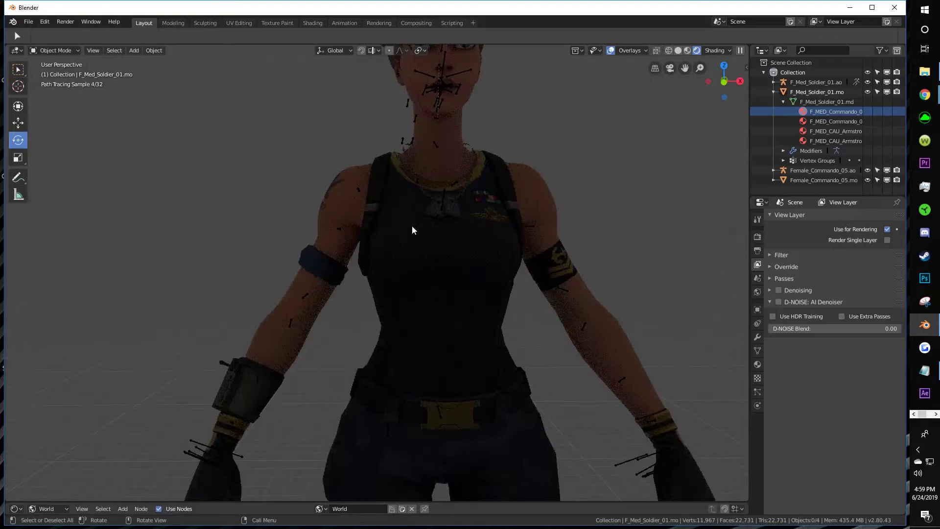
pyautogui.click(690, 50)
pyautogui.scroll(-4, 407, 195)
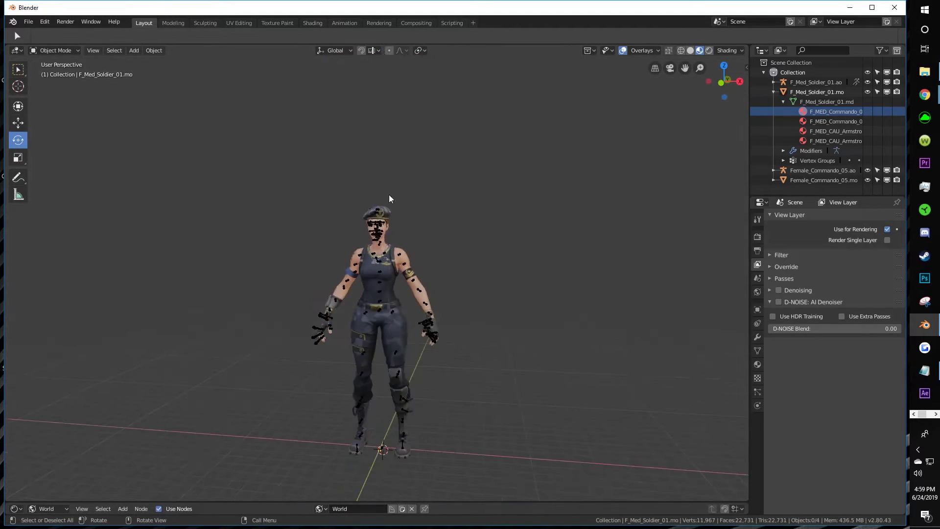
pyautogui.scroll(3, 407, 198)
pyautogui.moveTo(355, 205); pyautogui.dragTo(384, 227, button='middle')
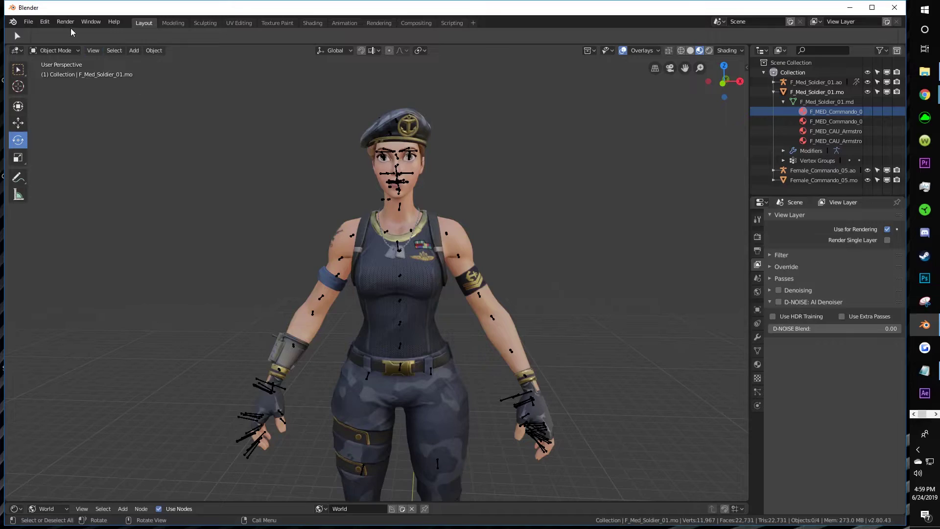
# Step: Open the Blender Preferences at the Add-ons section, enlarging the window and placing it over the viewport
pyautogui.click(46, 22)
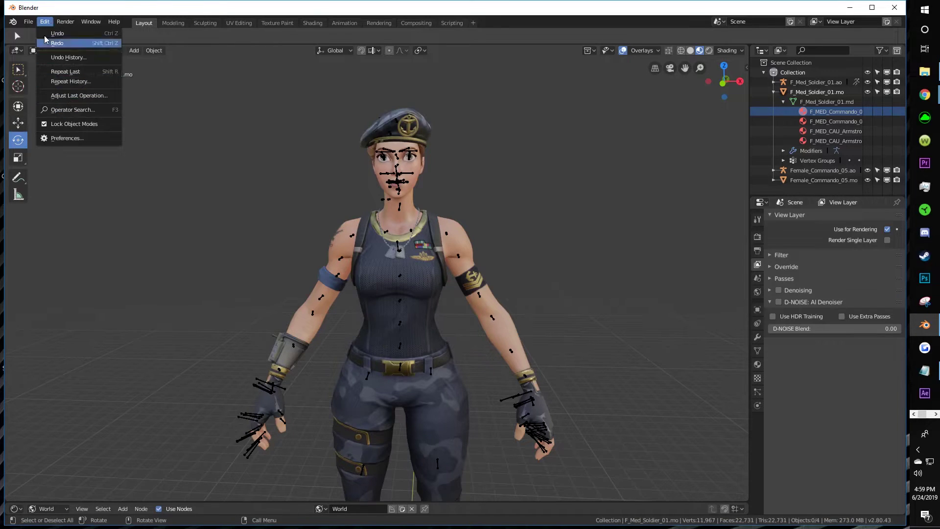
pyautogui.click(67, 138)
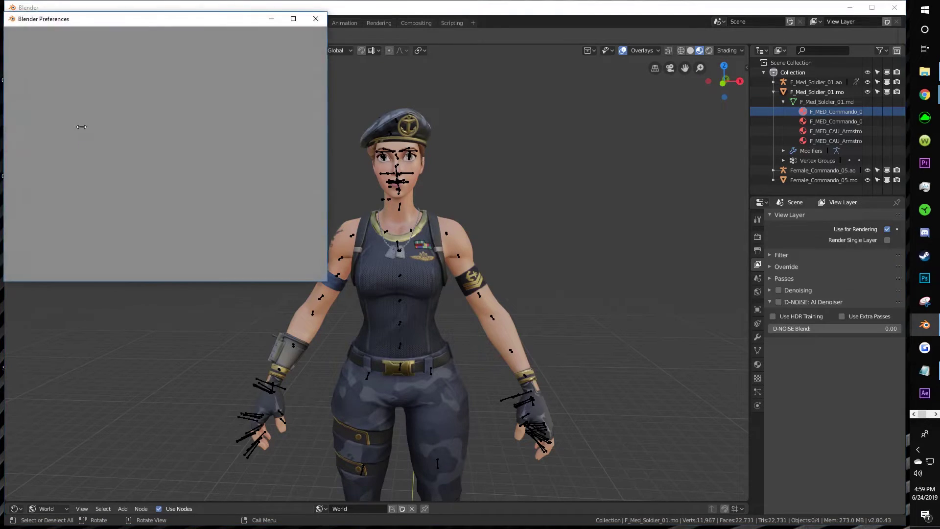
pyautogui.moveTo(129, 19); pyautogui.dragTo(341, 56)
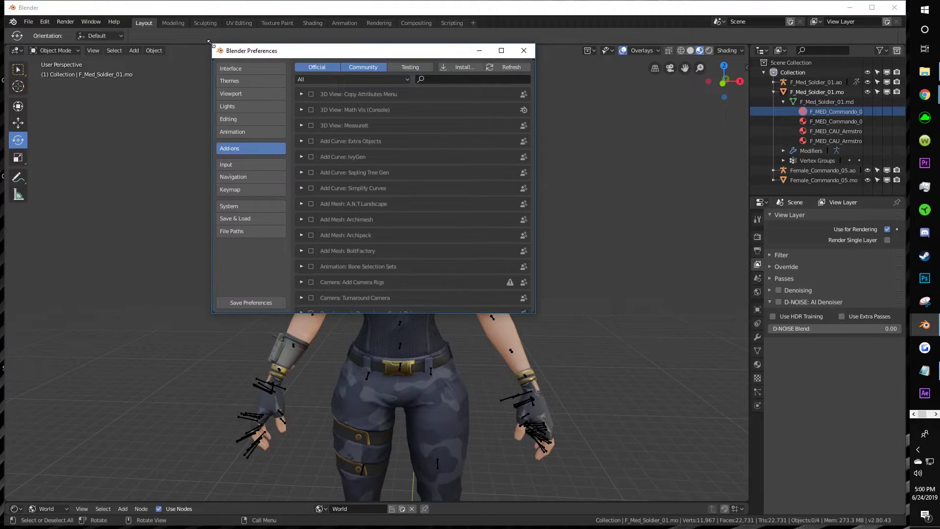
pyautogui.moveTo(210, 43); pyautogui.dragTo(135, 35)
pyautogui.moveTo(298, 39); pyautogui.dragTo(326, 50)
pyautogui.moveTo(329, 55); pyautogui.dragTo(355, 110)
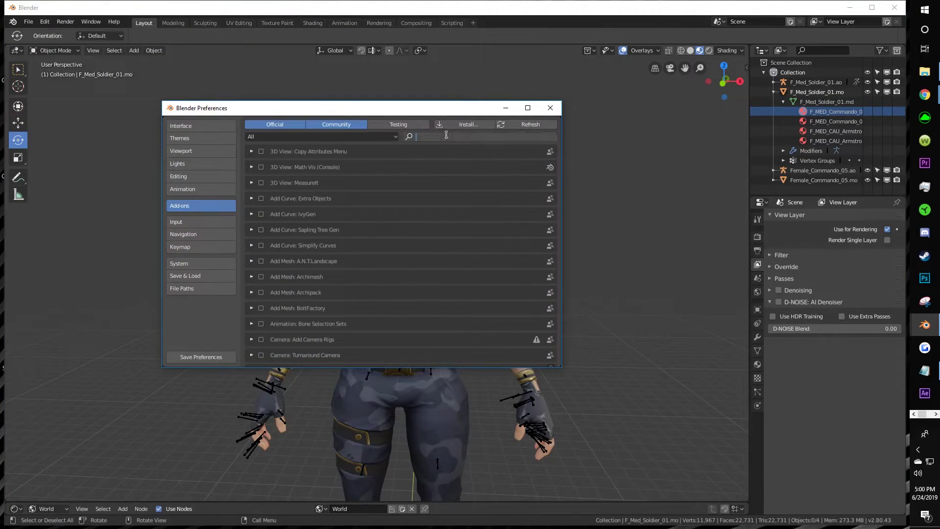
# Step: Search the add-ons for "D-" and locate DNOISE_v1_1_b2_80.zip in D:\Downloads through the add-on installer, leaving without installing it
pyautogui.write('D-')
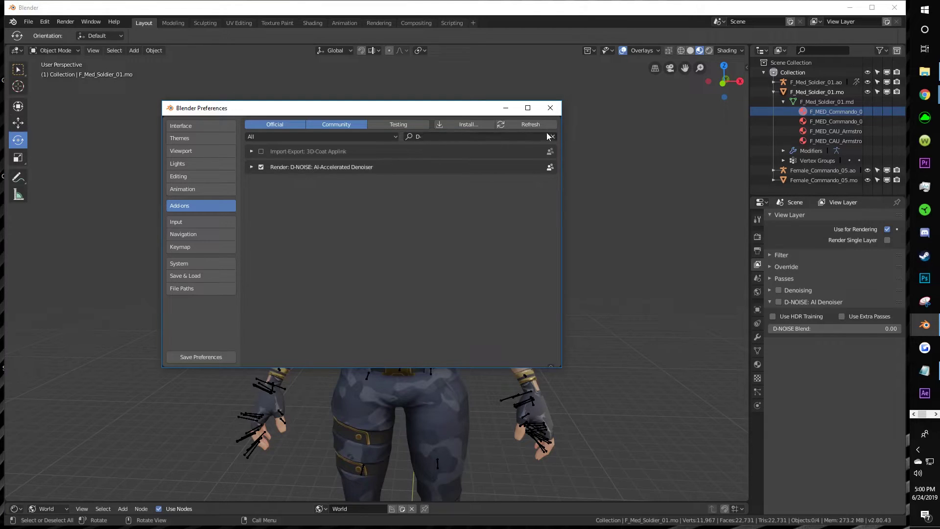
pyautogui.click(451, 126)
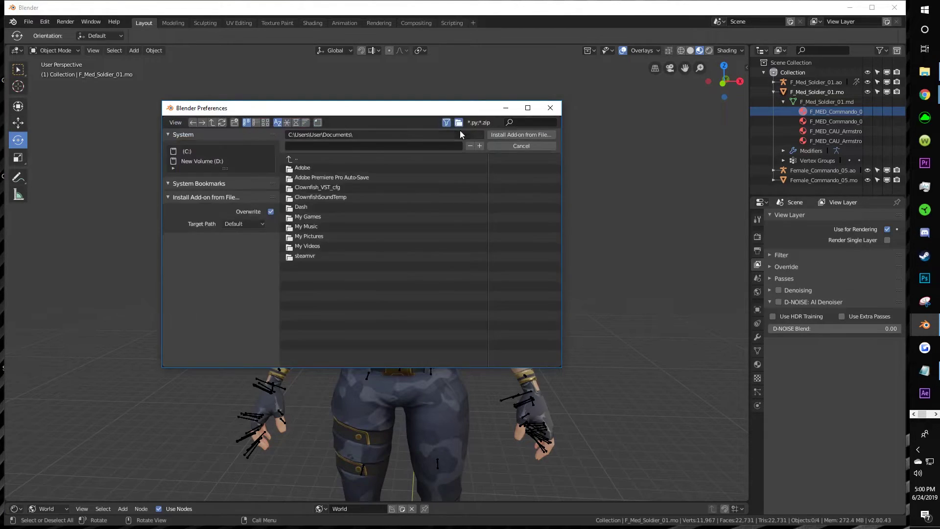
pyautogui.click(214, 163)
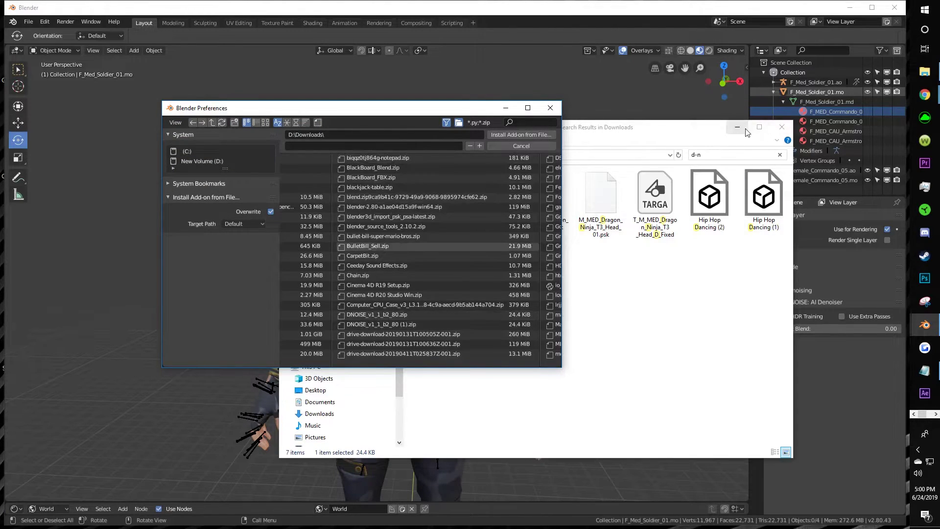
pyautogui.click(377, 308)
pyautogui.click(409, 316)
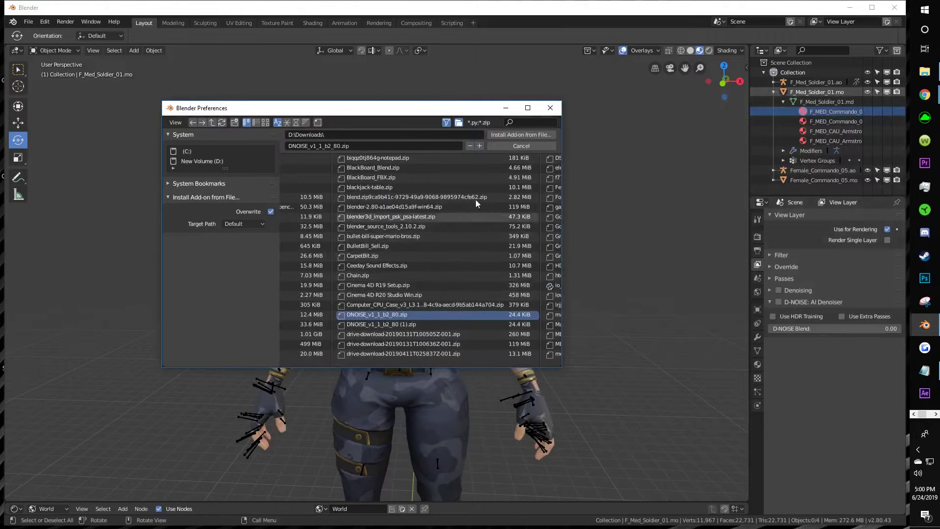
pyautogui.click(513, 145)
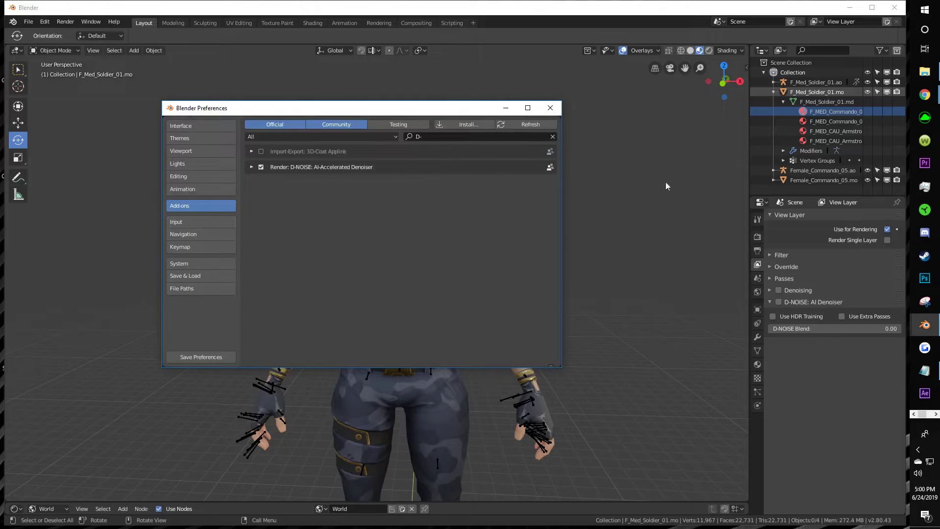
# Step: Search the add-ons for "D-" again, view the details of D-NOISE: AI-Accelerated Denoiser, and close the Preferences
pyautogui.click(554, 137)
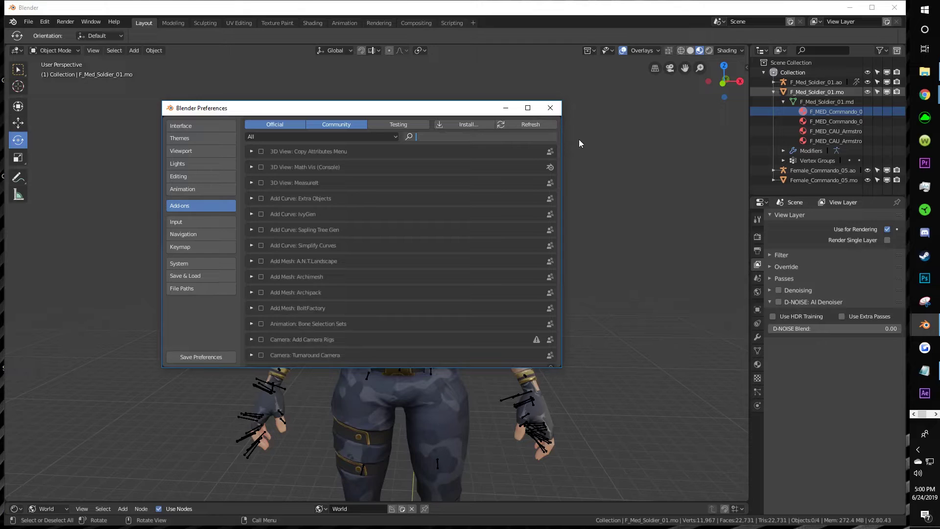
pyautogui.write('D-')
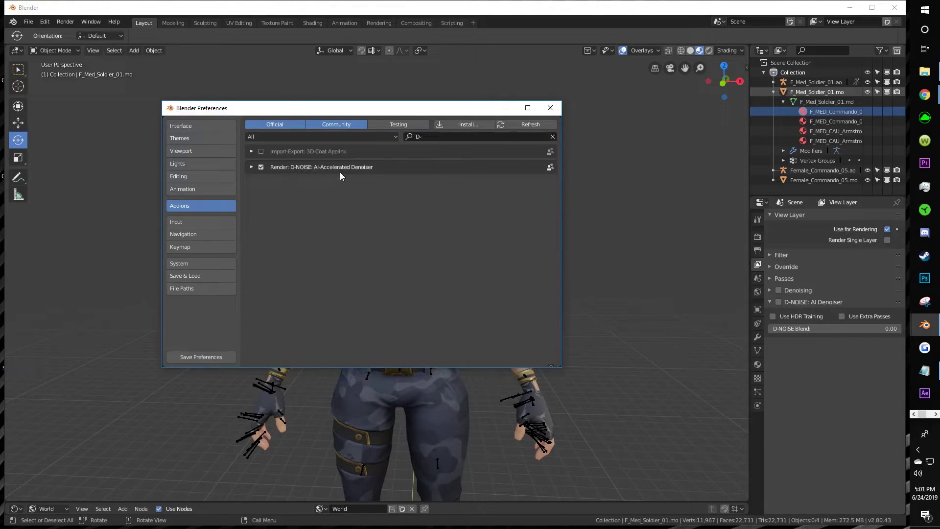
pyautogui.click(250, 167)
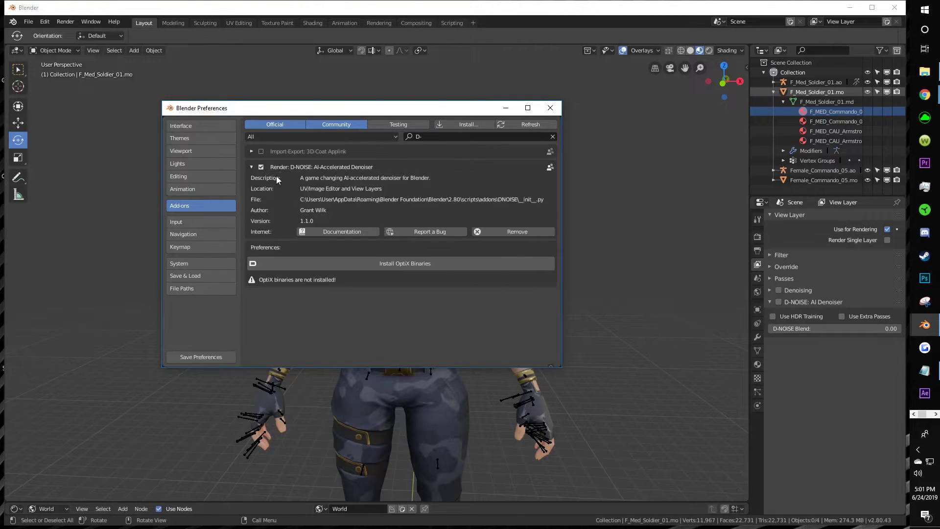
pyautogui.click(251, 167)
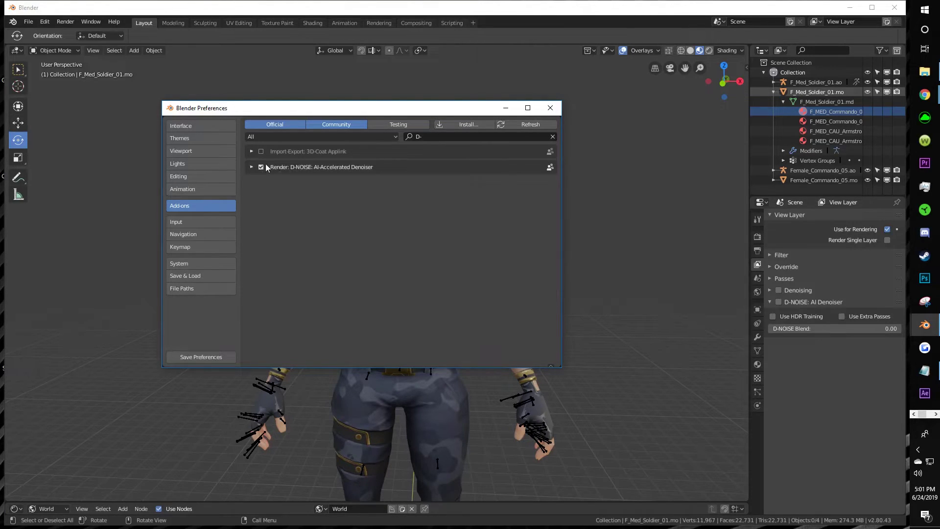
pyautogui.click(550, 109)
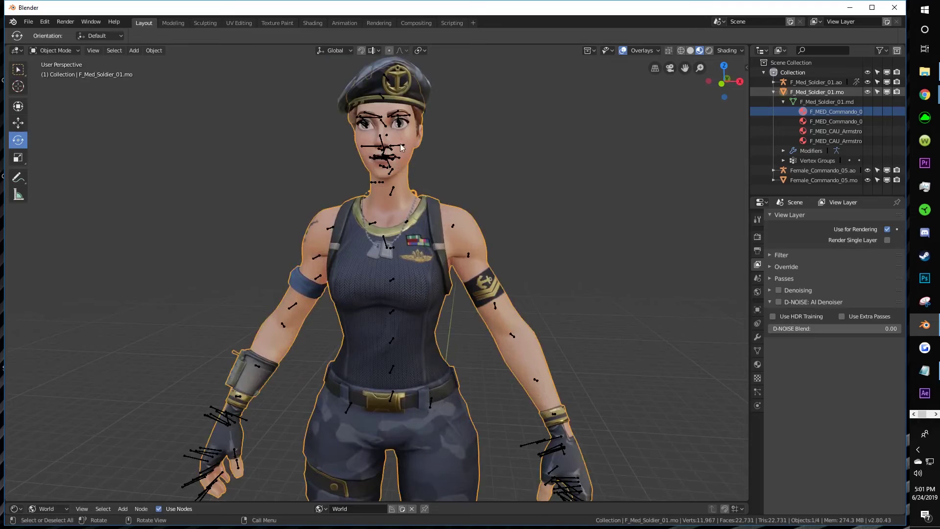
# Step: Select the soldier's armature F_Med_Soldier_01.ao, maximize the Blender window, and switch the armature to Pose Mode
pyautogui.scroll(-3, 565, 180)
pyautogui.moveTo(565, 181); pyautogui.dragTo(399, 203, button='middle')
pyautogui.scroll(3, 394, 203)
pyautogui.click(373, 195)
pyautogui.click(377, 181)
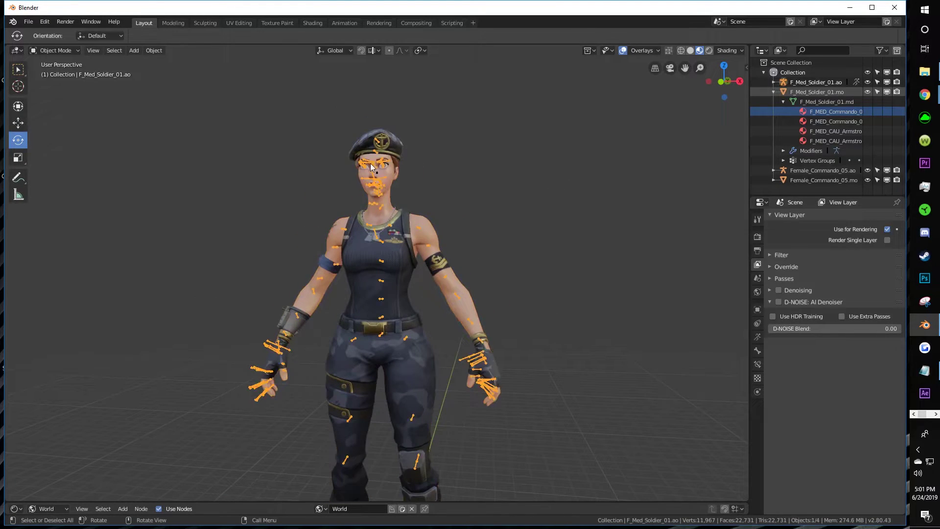
pyautogui.click(872, 7)
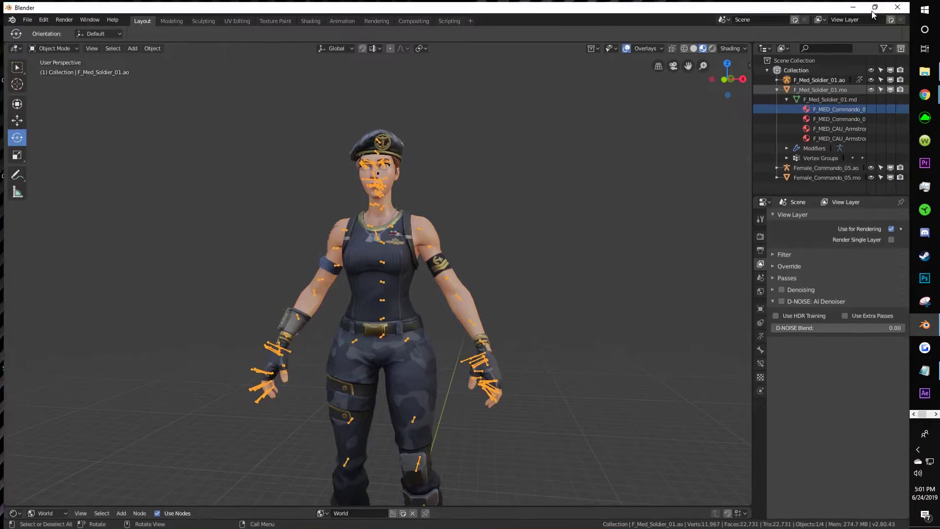
pyautogui.scroll(-4, 293, 169)
pyautogui.scroll(4, 289, 168)
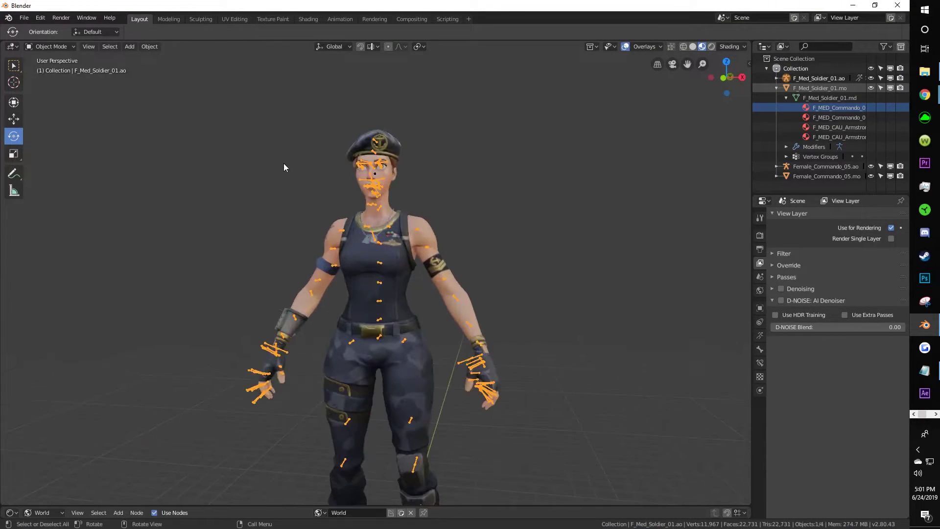
pyautogui.click(49, 46)
pyautogui.click(59, 76)
# Step: Move the middle bones of both lower eyelids slightly upward on the soldier's face
pyautogui.scroll(-4, 233, 141)
pyautogui.scroll(4, 350, 239)
pyautogui.moveTo(349, 236); pyautogui.dragTo(376, 276, button='middle')
pyautogui.scroll(-3, 326, 259)
pyautogui.scroll(5, 326, 259)
pyautogui.scroll(5, 376, 280)
pyautogui.moveTo(453, 131)
pyautogui.mouseDown(button='middle')
pyautogui.moveTo(422, 137)
pyautogui.moveTo(448, 138)
pyautogui.mouseUp(button='middle')
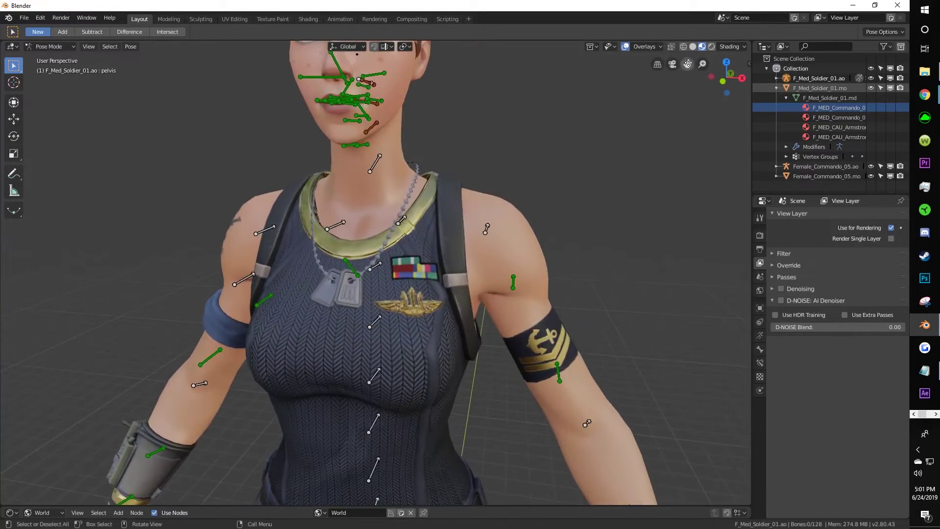
pyautogui.moveTo(687, 64); pyautogui.dragTo(756, 295)
pyautogui.scroll(3, 462, 343)
pyautogui.moveTo(462, 343); pyautogui.dragTo(442, 347, button='middle')
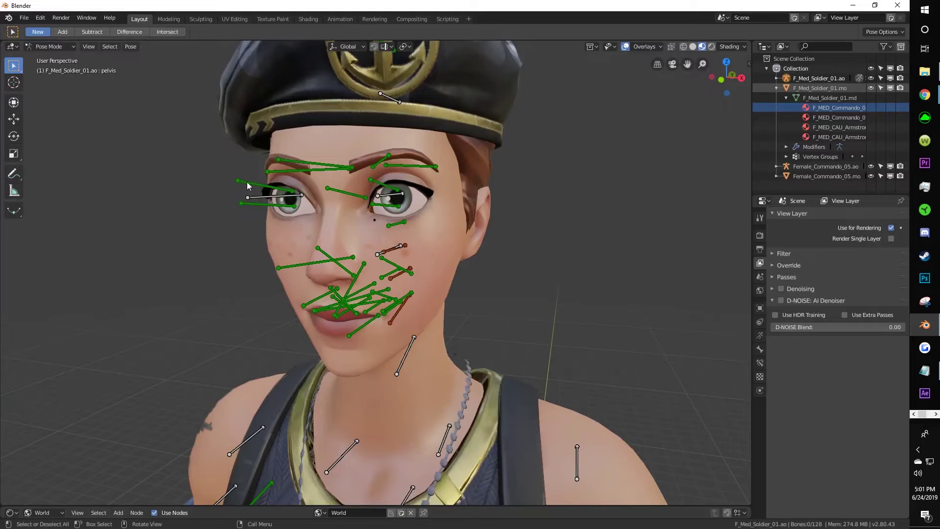
pyautogui.moveTo(361, 213); pyautogui.dragTo(420, 206, button='middle')
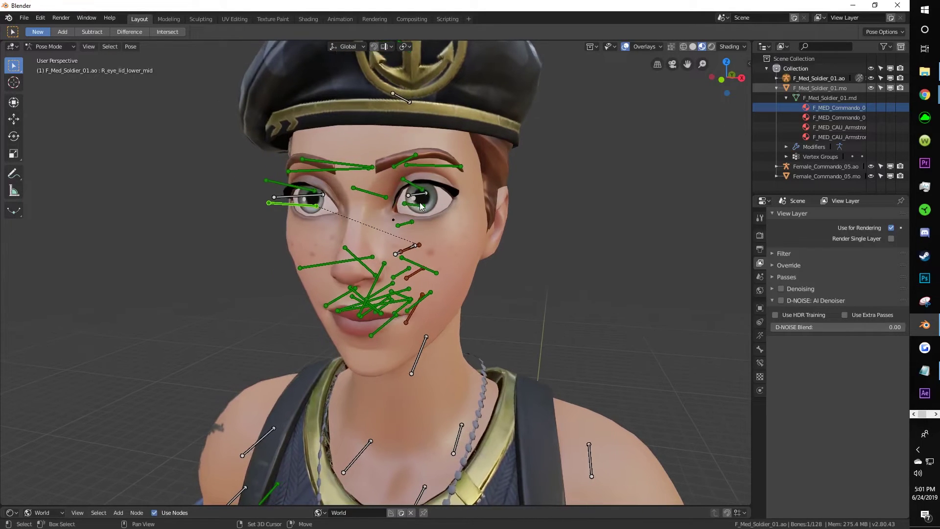
pyautogui.click(14, 118)
pyautogui.scroll(5, 395, 146)
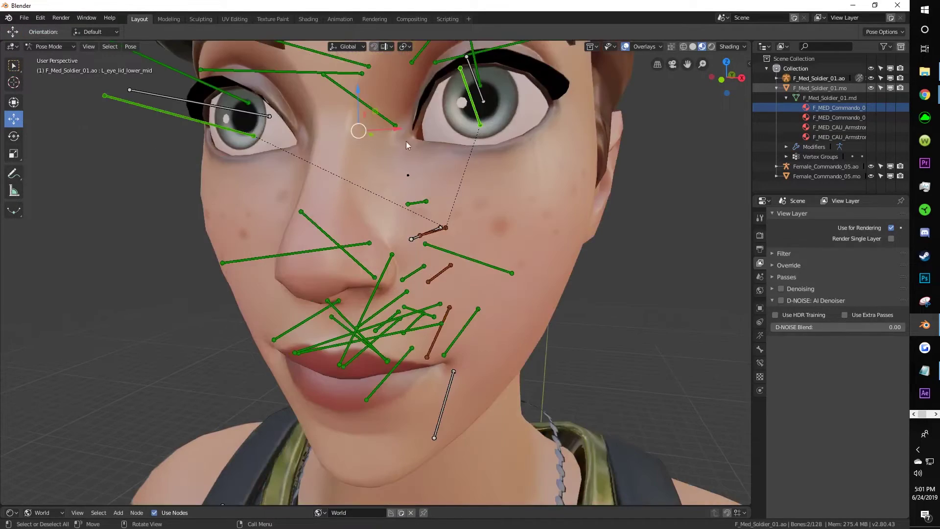
pyautogui.scroll(-4, 671, 81)
pyautogui.scroll(4, 587, 135)
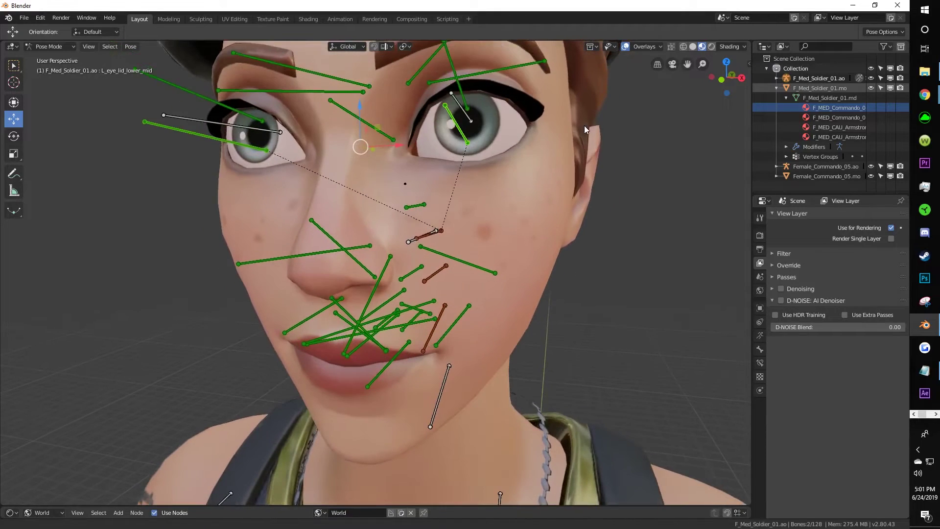
pyautogui.moveTo(362, 108); pyautogui.dragTo(362, 89)
pyautogui.moveTo(372, 133); pyautogui.dragTo(373, 135)
# Step: Try rotating the middle and outer bones of the soldier's left eyebrow together, and undo the rotation
pyautogui.scroll(-4, 455, 120)
pyautogui.click(448, 165)
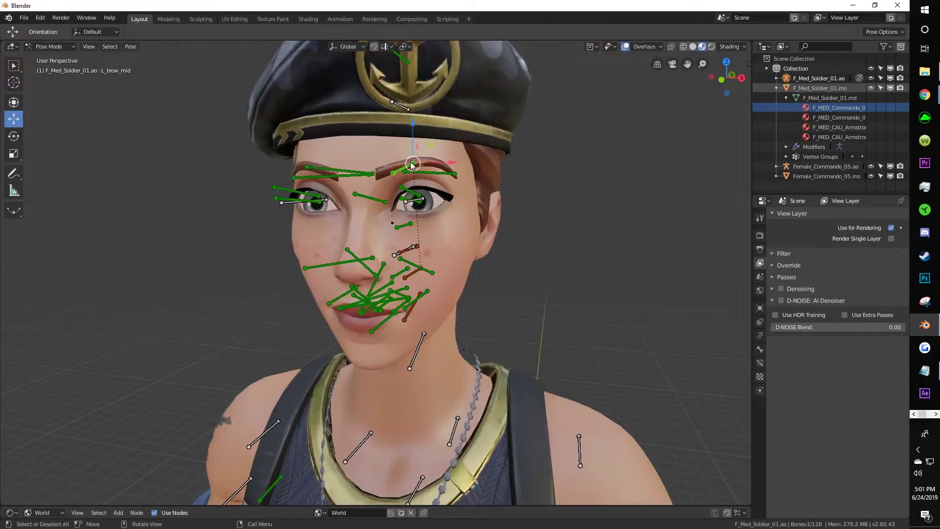
pyautogui.click(20, 136)
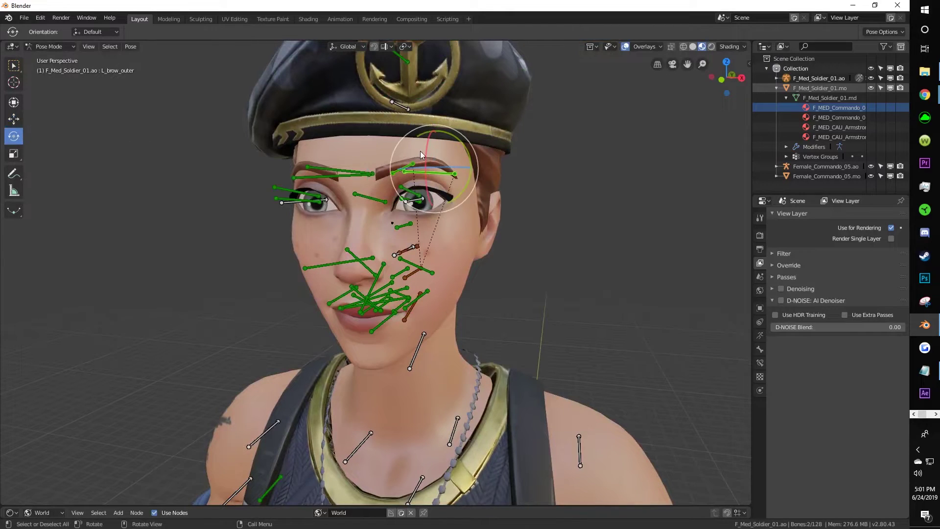
pyautogui.moveTo(470, 192)
pyautogui.mouseDown()
pyautogui.moveTo(479, 183)
pyautogui.moveTo(463, 189)
pyautogui.mouseUp()
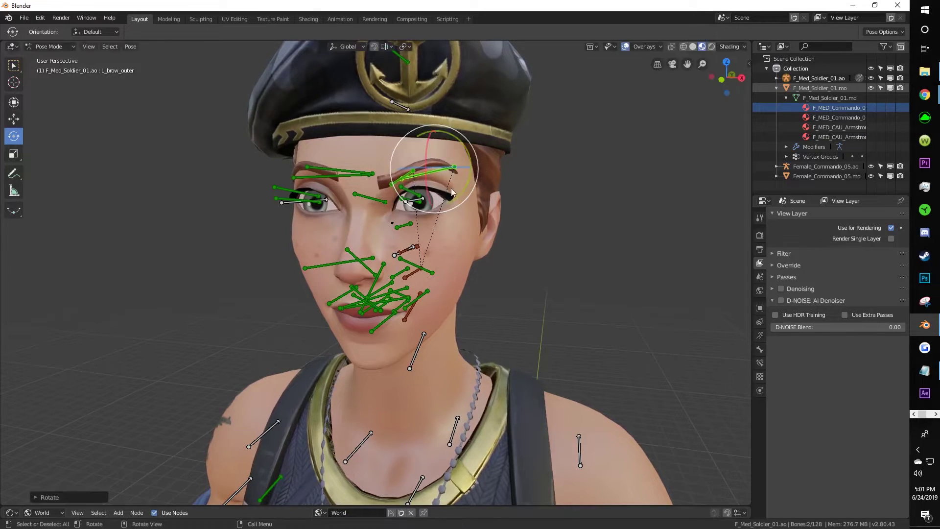
pyautogui.hotkey('ctrl', 'z')
pyautogui.click(526, 205)
# Step: Select the middle bones of both lower eyelids again, and return the armature to Object Mode
pyautogui.click(422, 209)
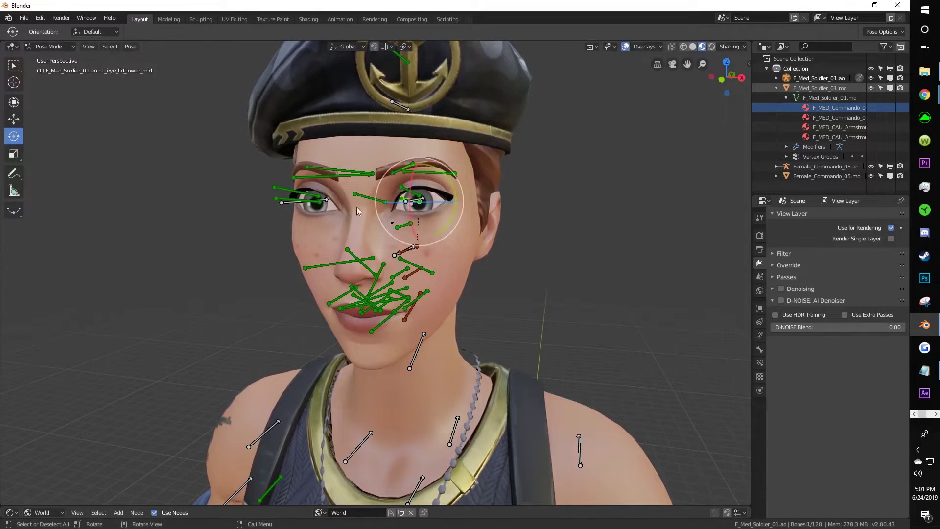
pyautogui.keyDown('shift'); pyautogui.click(302, 199); pyautogui.keyUp('shift')
pyautogui.click(130, 46)
pyautogui.scroll(-5, 396, 152)
pyautogui.click(437, 200)
pyautogui.scroll(-2, 421, 191)
pyautogui.click(61, 52)
pyautogui.click(61, 57)
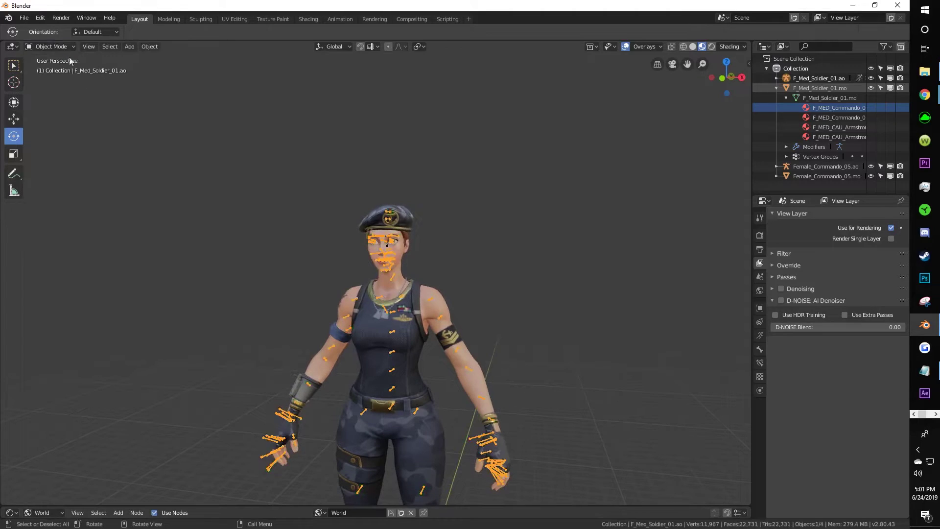
# Step: Deselect the soldier's armature and collapse the F_Med_Soldier_01.mo hierarchy in the Outliner
pyautogui.scroll(-4, 342, 137)
pyautogui.scroll(2, 387, 171)
pyautogui.moveTo(386, 173); pyautogui.dragTo(438, 251, button='middle')
pyautogui.click(396, 266)
pyautogui.click(437, 251)
pyautogui.scroll(4, 398, 303)
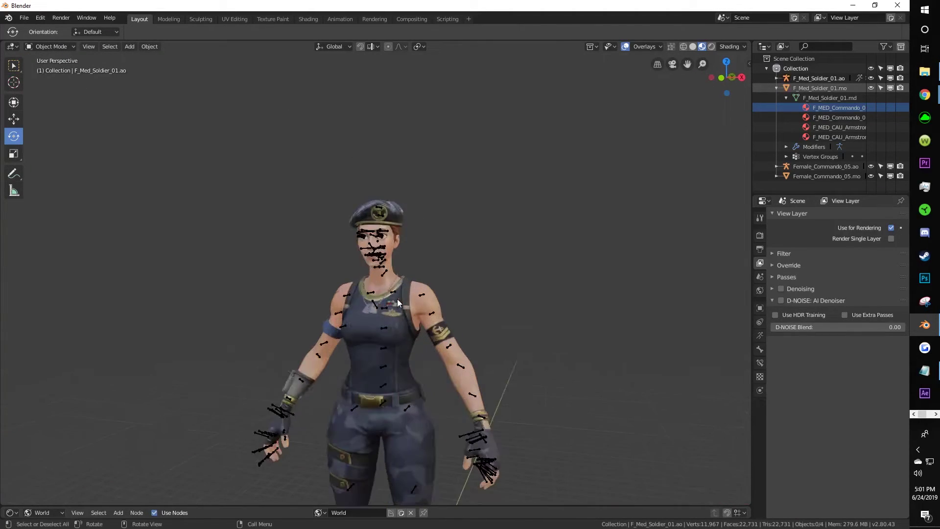
pyautogui.click(776, 87)
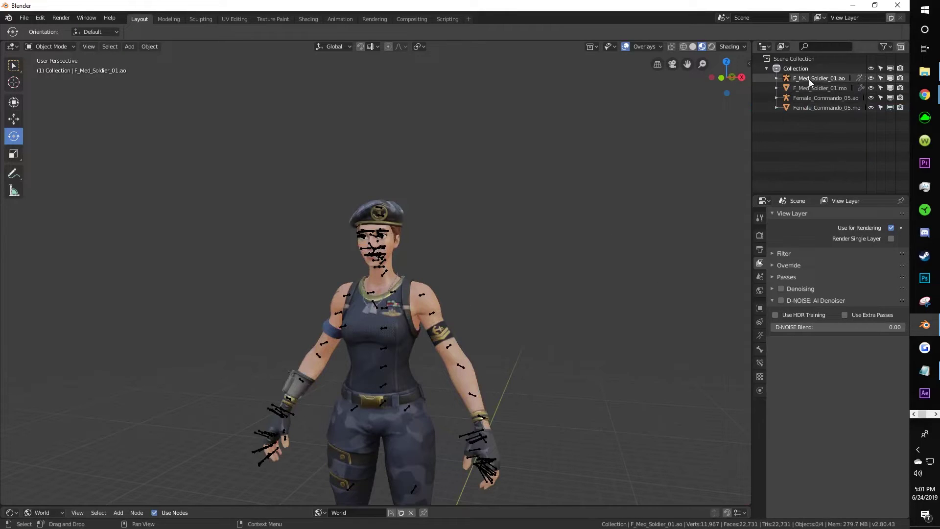
# Step: Select the F_Med_Soldier_01.ao armature in the Outliner and switch it to Pose Mode
pyautogui.click(819, 78)
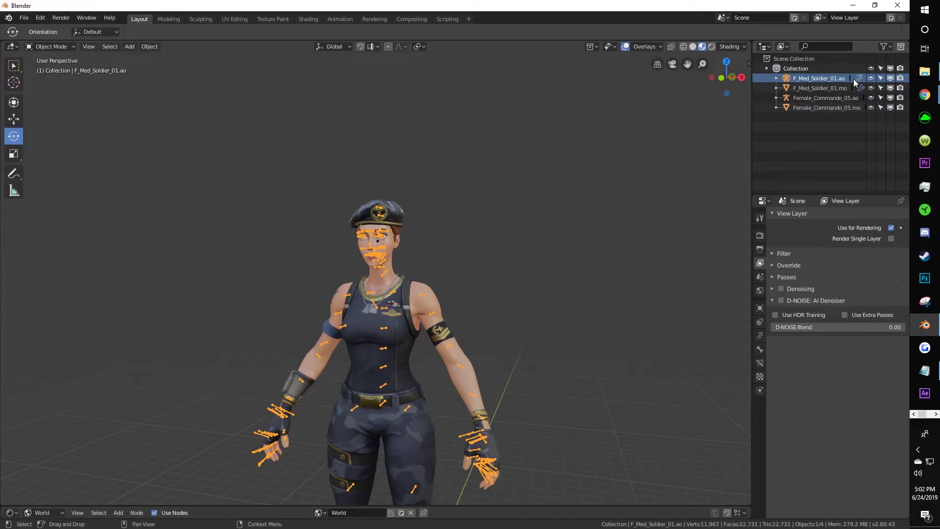
pyautogui.click(46, 47)
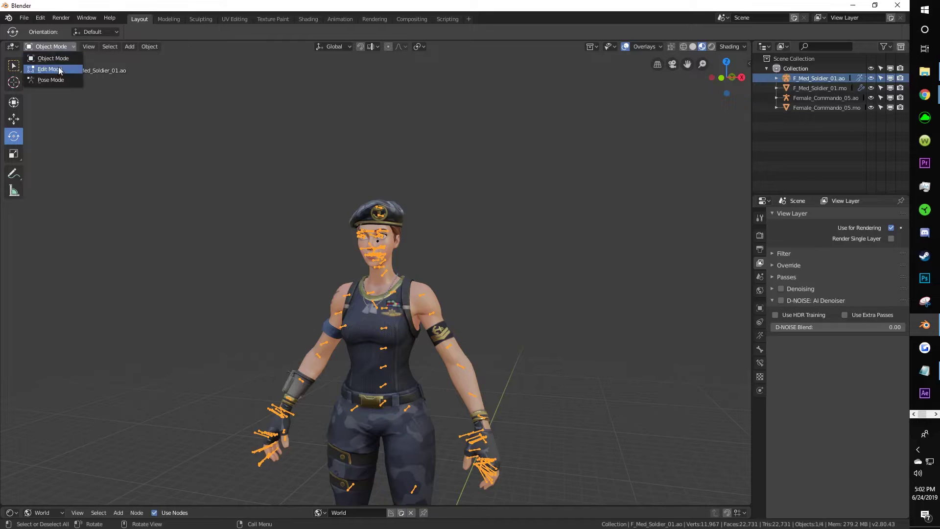
pyautogui.click(68, 80)
# Step: Try moving the soldier's lower spine bone spine_01 sideways, and undo the move
pyautogui.scroll(-4, 431, 200)
pyautogui.moveTo(425, 198); pyautogui.dragTo(376, 347, button='middle')
pyautogui.click(365, 351)
pyautogui.click(14, 120)
pyautogui.moveTo(395, 360); pyautogui.dragTo(560, 398)
pyautogui.hotkey('ctrl', 'z')
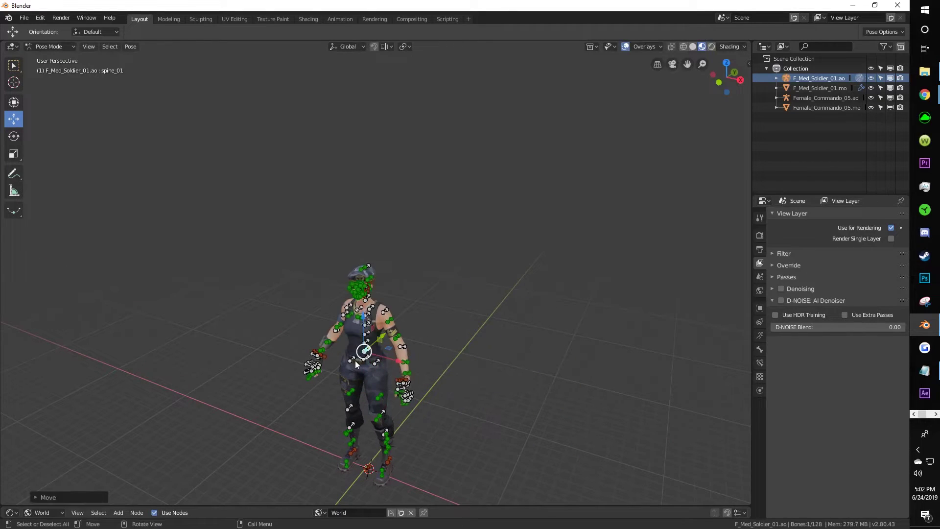
# Step: Try rotating the soldier's right thigh bone thigh_r, cancel the rotation, and deselect the bone
pyautogui.click(353, 360)
pyautogui.click(14, 136)
pyautogui.press('r')
pyautogui.rightClick(445, 358)
pyautogui.click(444, 353)
# Step: View the bones on the soldier's face and upper body, and return the armature to Object Mode
pyautogui.scroll(-3, 343, 318)
pyautogui.scroll(10, 298, 259)
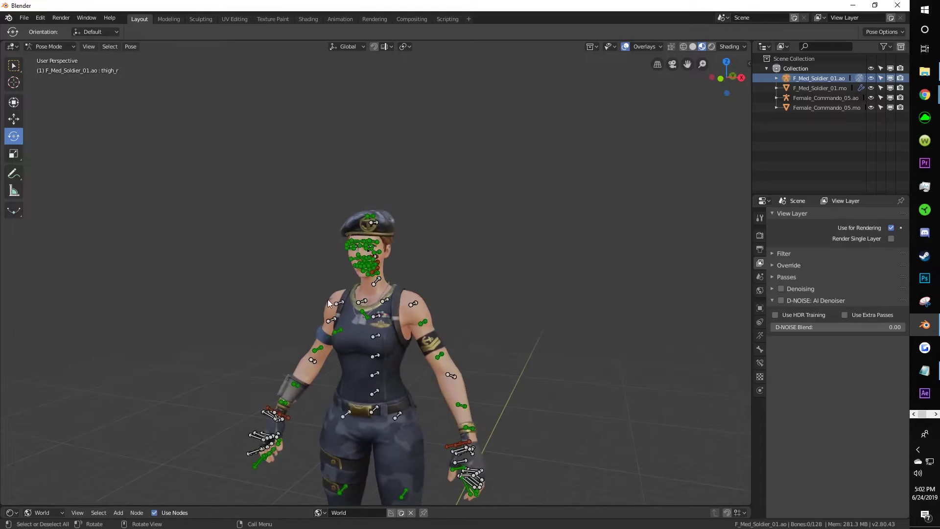
pyautogui.scroll(-3, 422, 245)
pyautogui.scroll(5, 384, 236)
pyautogui.scroll(-2, 313, 182)
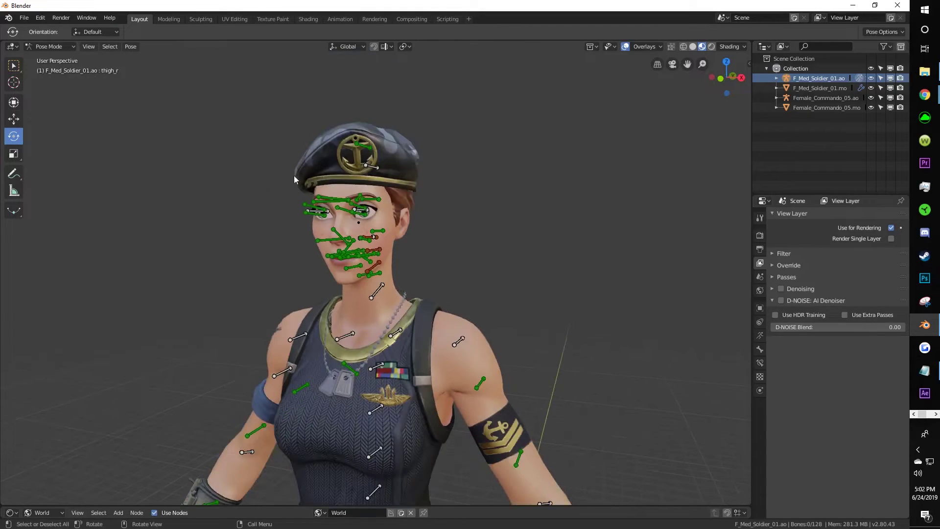
pyautogui.moveTo(408, 195); pyautogui.dragTo(465, 210, button='middle')
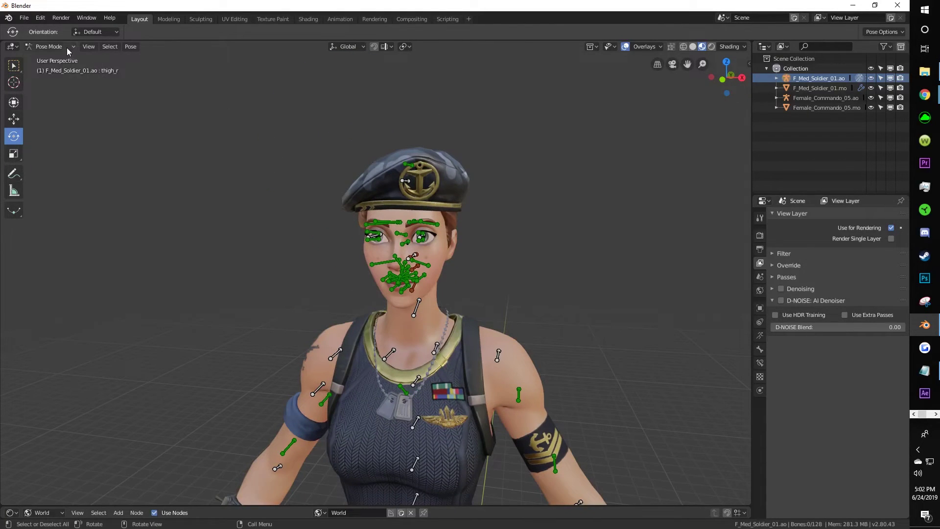
pyautogui.click(52, 58)
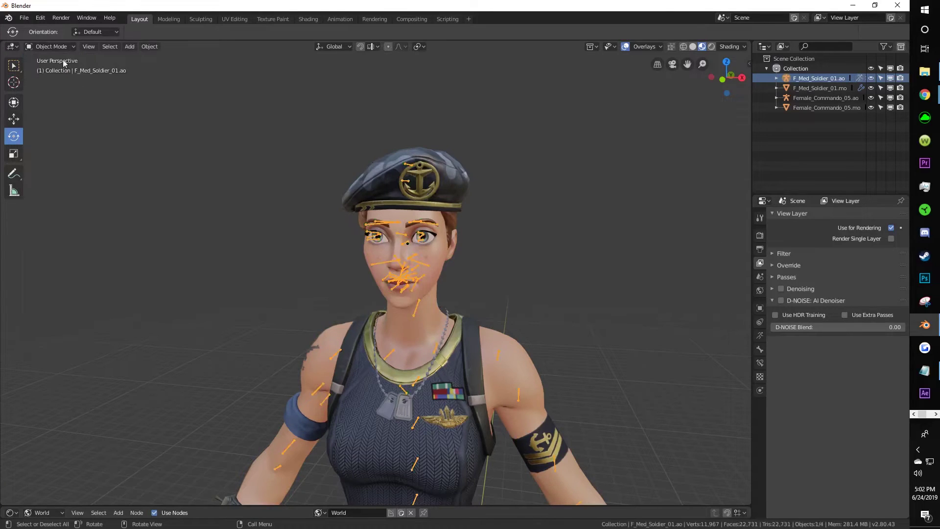
# Step: Select the soldier's F_Med_Soldier_01.mo mesh in the viewport, deselect it, and activate the Move tool
pyautogui.scroll(-4, 258, 124)
pyautogui.click(395, 271)
pyautogui.scroll(-4, 416, 271)
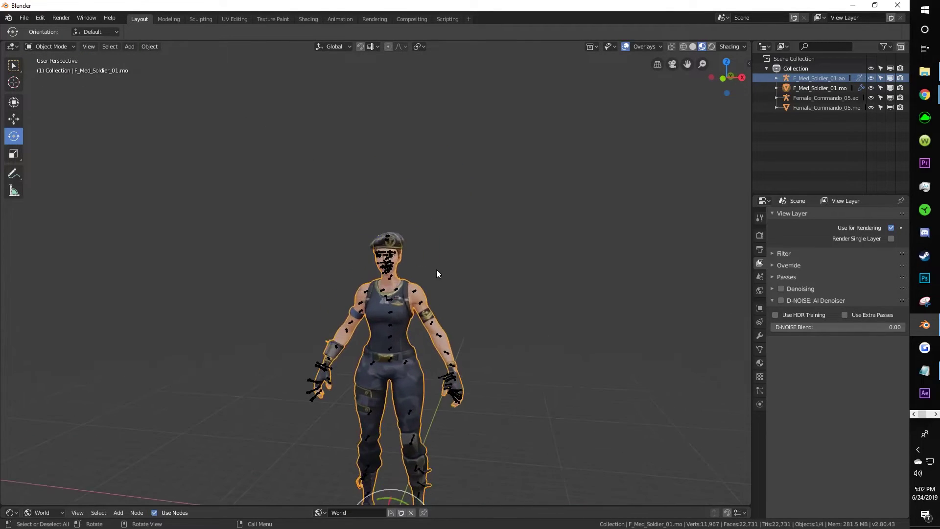
pyautogui.scroll(2, 362, 262)
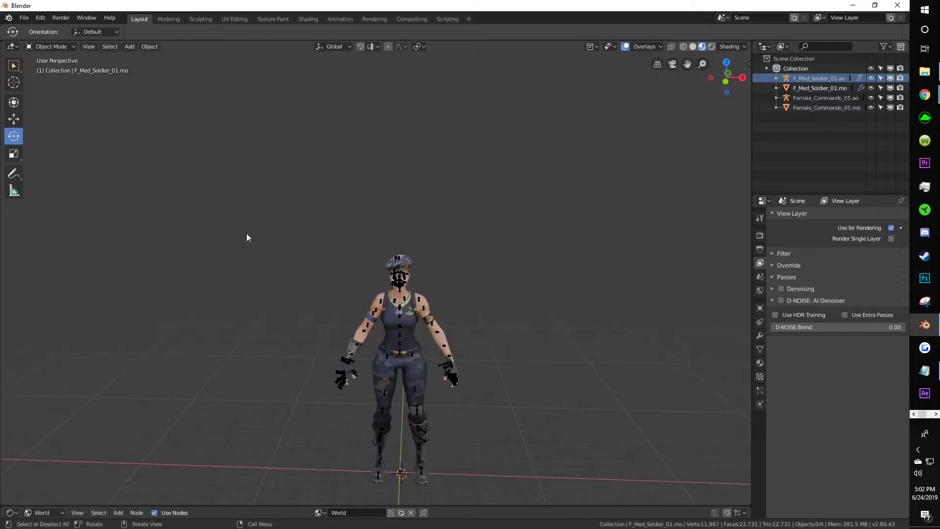
pyautogui.click(14, 119)
pyautogui.scroll(3, 417, 223)
pyautogui.click(379, 258)
pyautogui.click(378, 258)
pyautogui.scroll(-1, 427, 254)
pyautogui.moveTo(463, 266); pyautogui.dragTo(553, 240, button='middle')
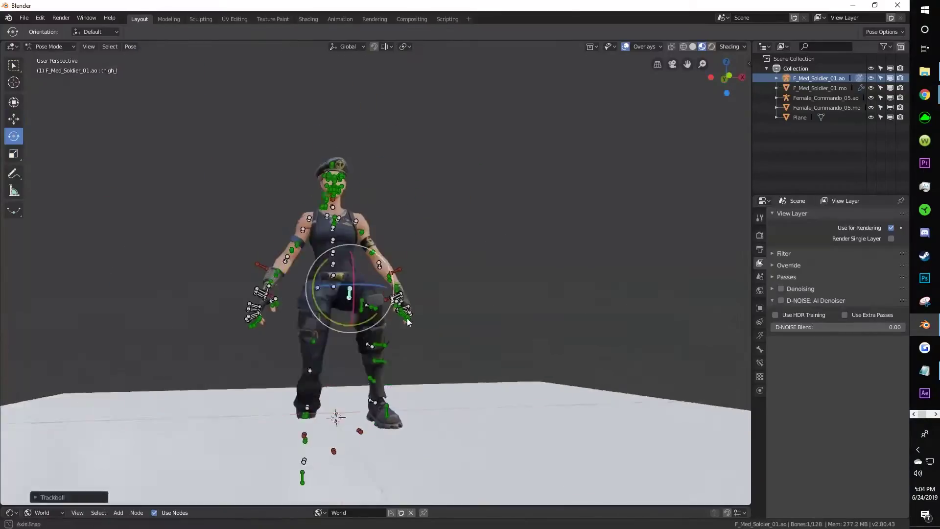
pyautogui.scroll(5, 365, 233)
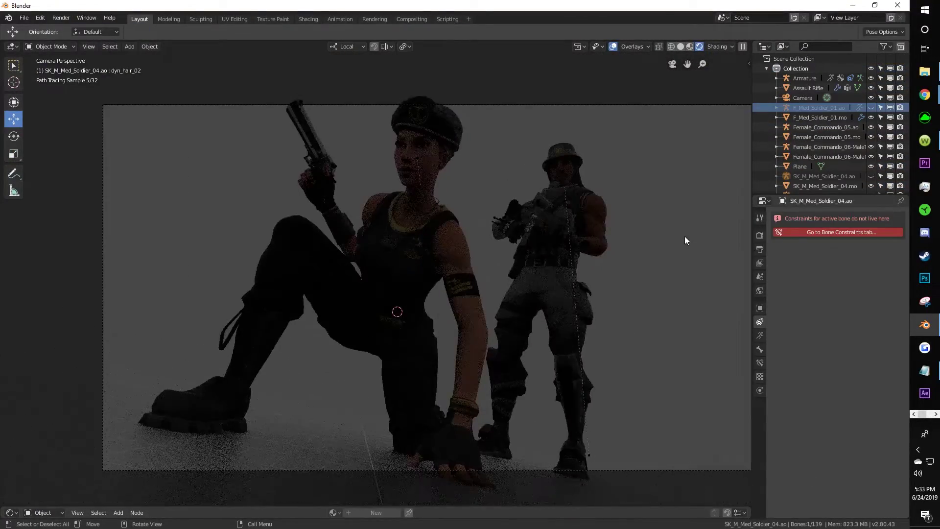
# Step: Switch the viewport to LookDev shading and frame the two posed soldiers through the camera
pyautogui.click(673, 64)
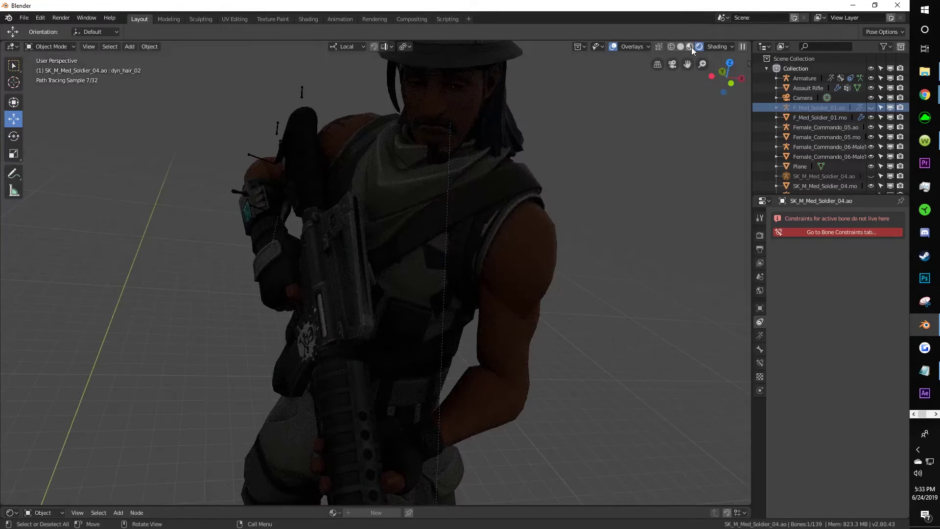
pyautogui.click(690, 47)
pyautogui.click(673, 64)
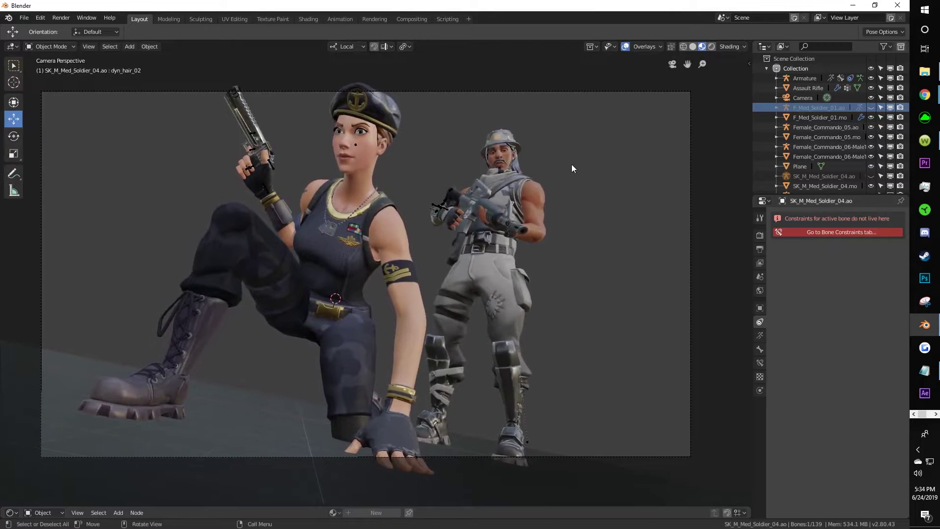
pyautogui.moveTo(572, 163); pyautogui.dragTo(617, 147, button='middle')
pyautogui.click(672, 64)
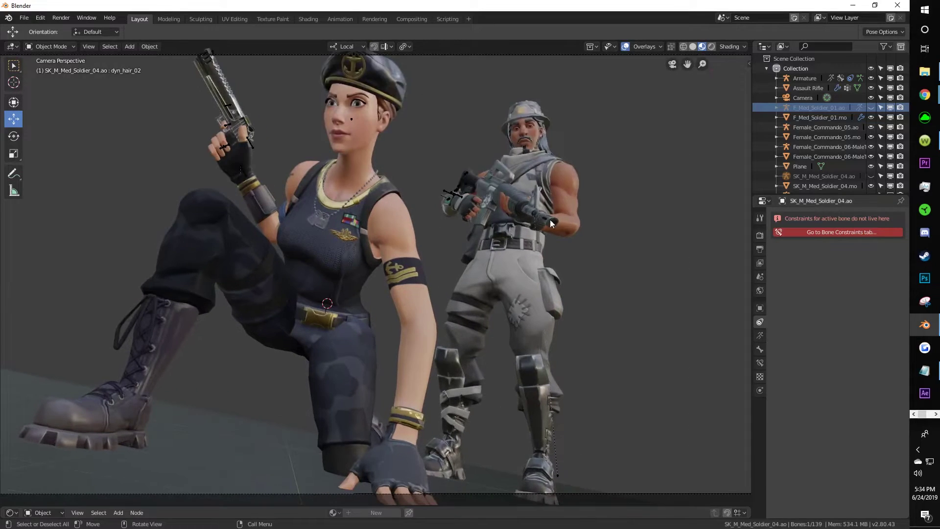
pyautogui.scroll(-4, 569, 204)
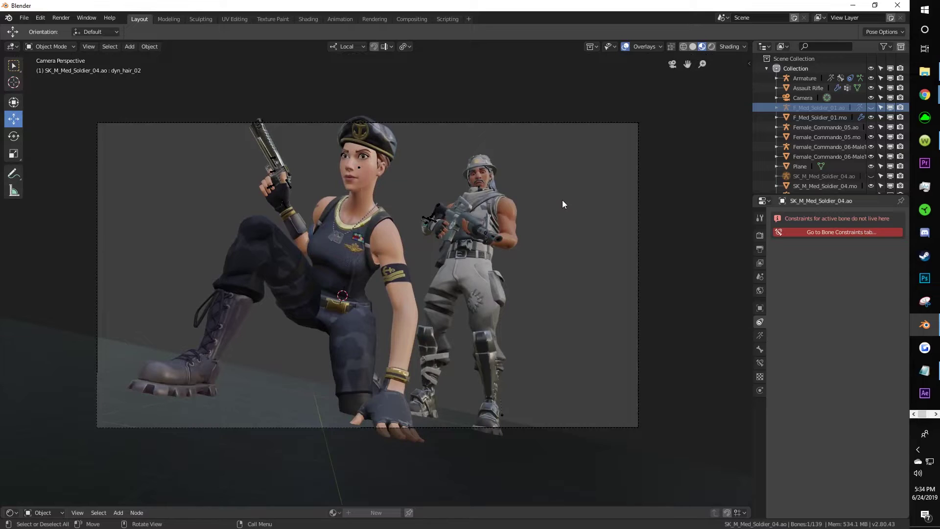
pyautogui.moveTo(578, 439); pyautogui.dragTo(632, 523)
pyautogui.scroll(2, 439, 257)
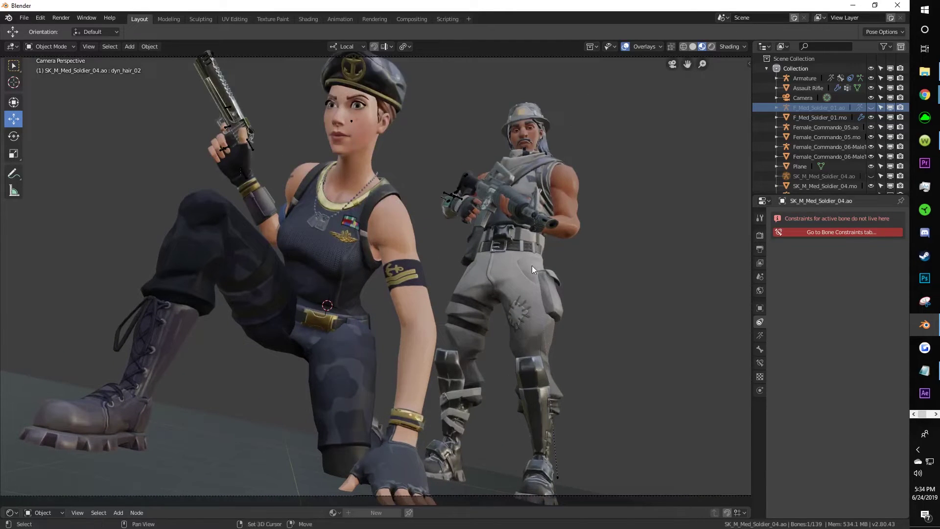
pyautogui.scroll(1, 531, 266)
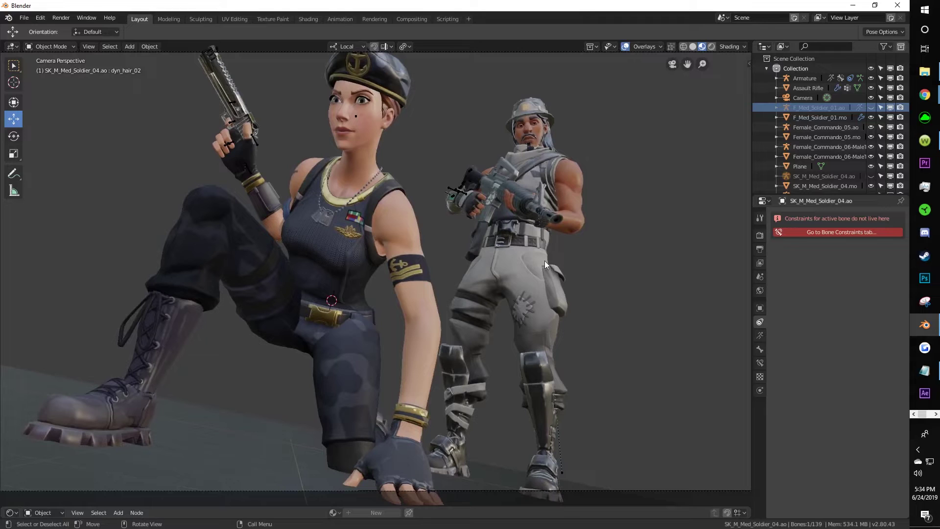
# Step: Select the standing soldier's mesh SK_M_Med_Soldier_04.mo and enlarge the Shader Editor to show its material nodes
pyautogui.click(577, 218)
pyautogui.scroll(-1, 421, 375)
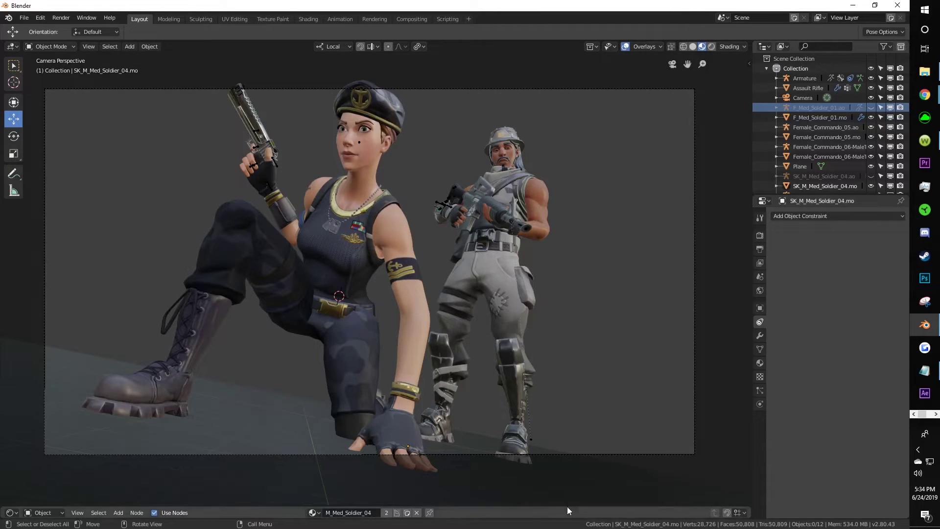
pyautogui.moveTo(566, 506); pyautogui.dragTo(563, 237)
pyautogui.scroll(-5, 461, 327)
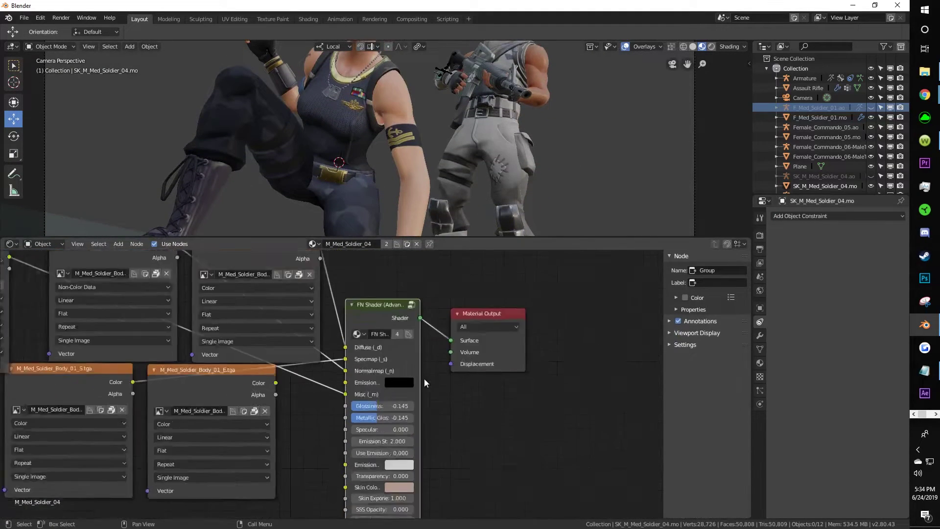
# Step: Look at the World shader nodes, return to the soldier's Object material nodes, and collapse and re-enlarge the Shader Editor
pyautogui.click(44, 244)
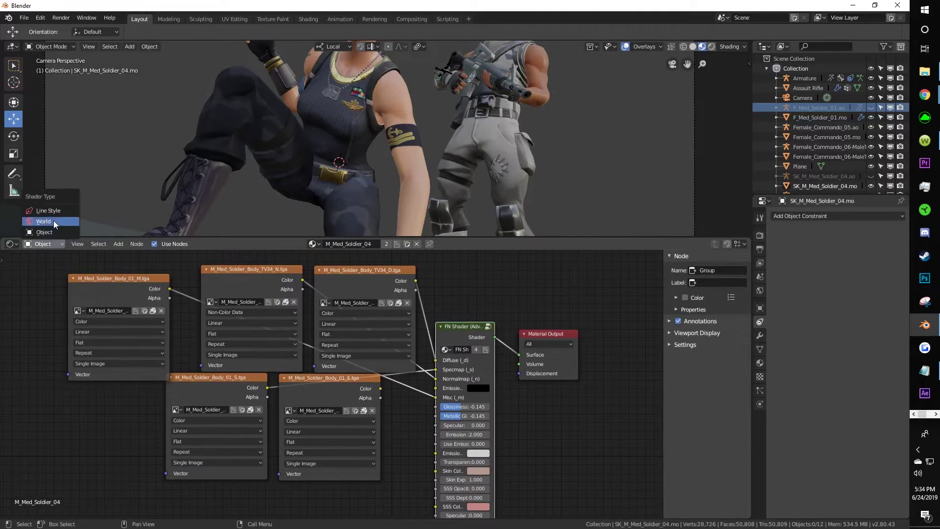
pyautogui.click(54, 221)
pyautogui.click(34, 244)
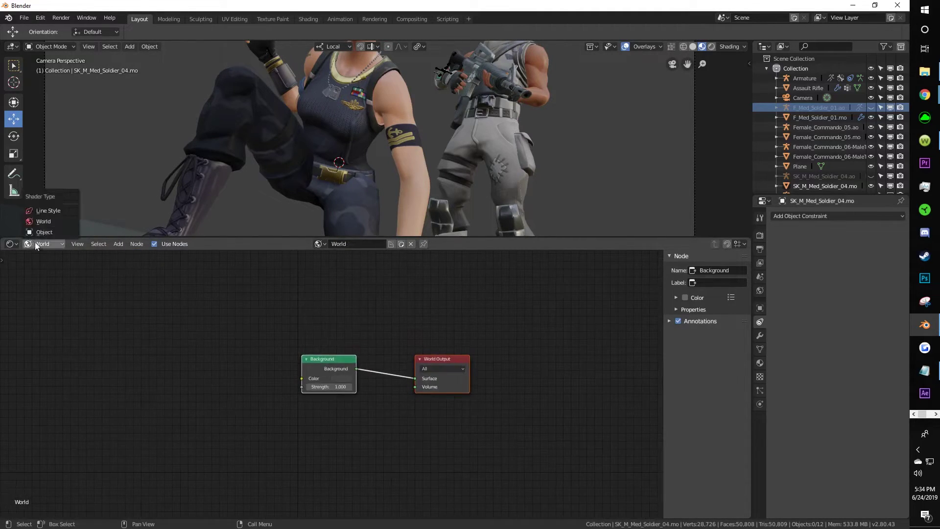
pyautogui.click(69, 232)
pyautogui.moveTo(460, 294); pyautogui.dragTo(431, 286, button='middle')
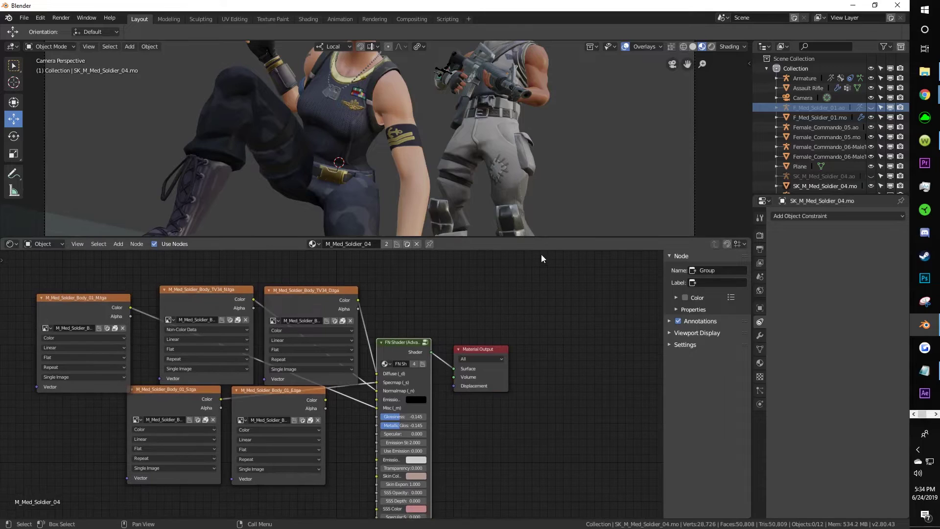
pyautogui.moveTo(567, 240); pyautogui.dragTo(563, 494)
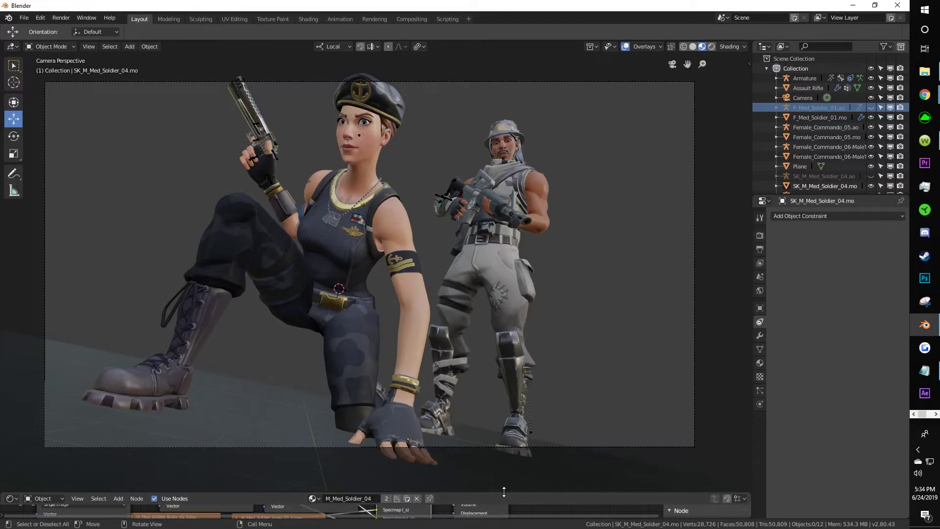
pyautogui.moveTo(508, 491); pyautogui.dragTo(571, 230)
pyautogui.moveTo(450, 310)
pyautogui.mouseDown(button='middle')
pyautogui.moveTo(462, 311)
pyautogui.moveTo(453, 310)
pyautogui.mouseUp(button='middle')
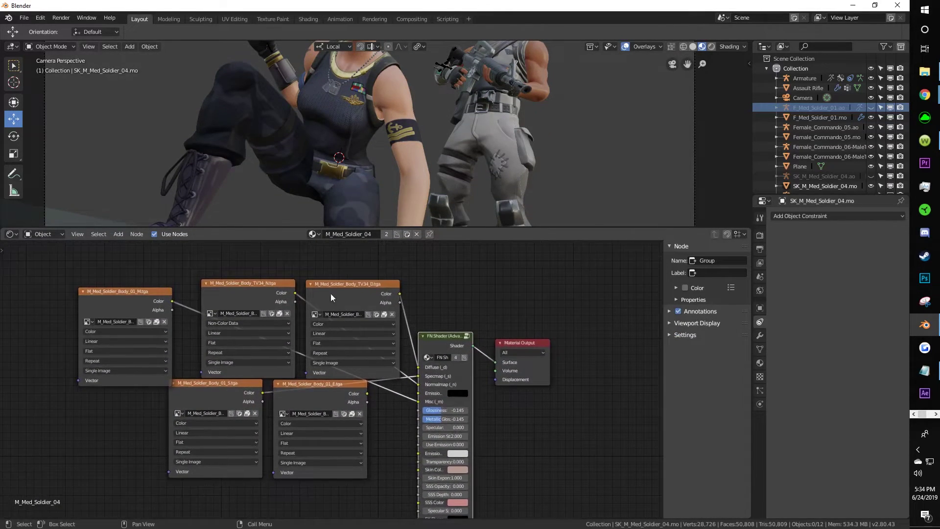
# Step: Set the Shader Editor's shader type to World and center the Background and World Output nodes
pyautogui.click(44, 234)
pyautogui.click(51, 213)
pyautogui.scroll(2, 426, 352)
pyautogui.moveTo(426, 351); pyautogui.dragTo(391, 330, button='middle')
pyautogui.scroll(-2, 216, 297)
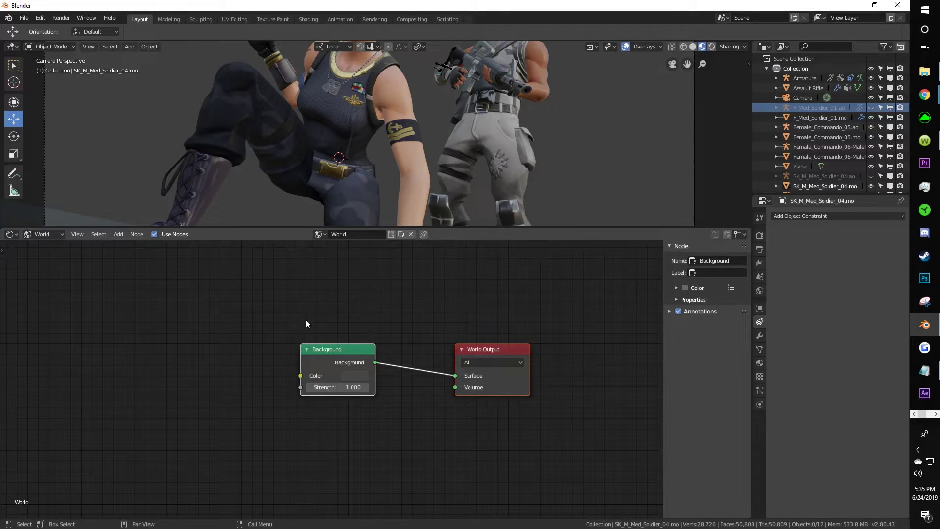
# Step: Add an Environment Texture node beside the Background node and connect its Color output to the Background's Color input
pyautogui.hotkey('shift', 'a')
pyautogui.hotkey('shift', 'a')
pyautogui.click(239, 328)
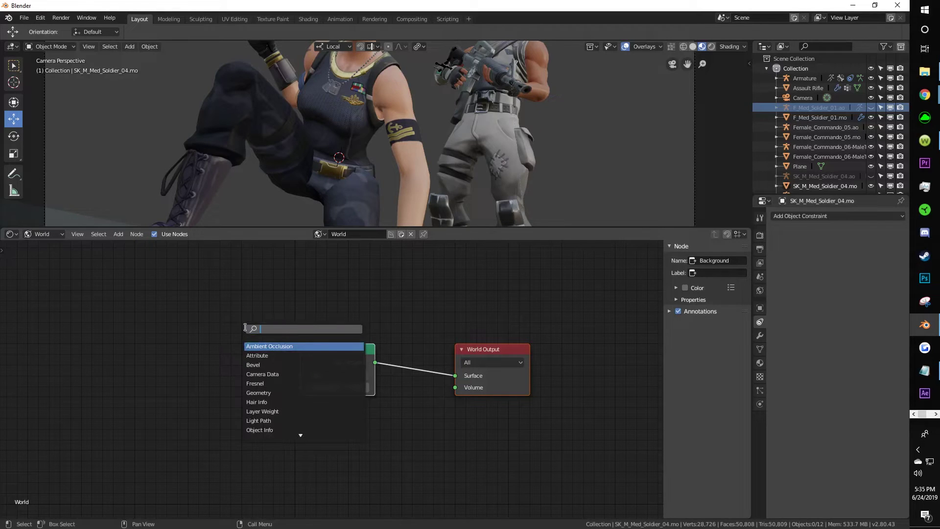
pyautogui.write('tex')
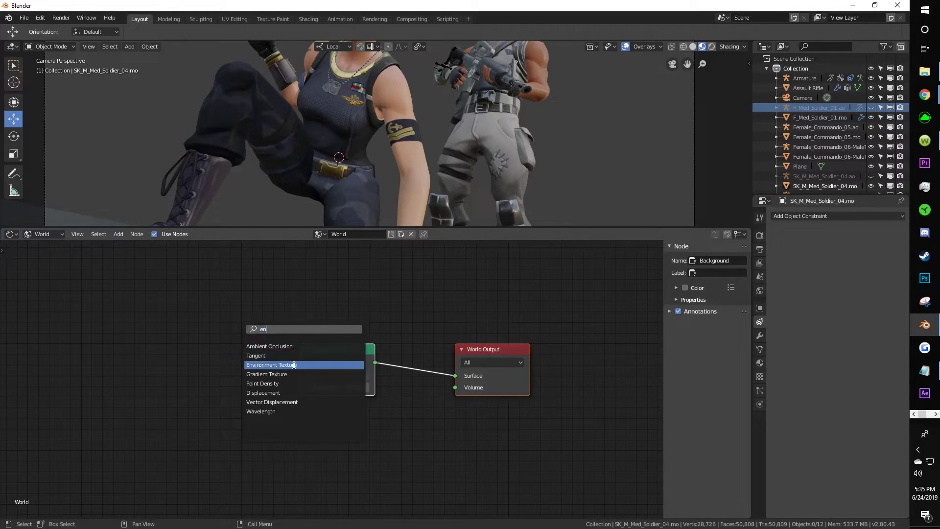
pyautogui.click(299, 364)
pyautogui.click(201, 344)
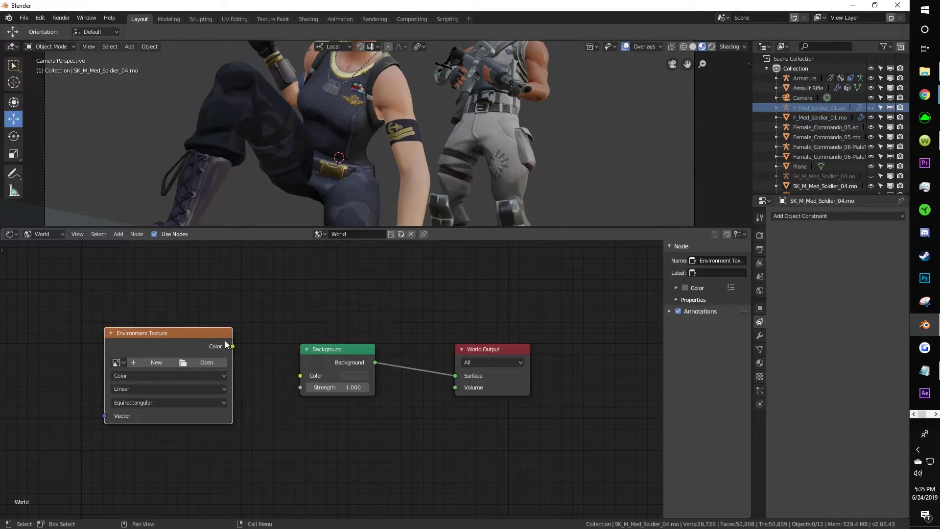
pyautogui.moveTo(232, 347); pyautogui.dragTo(300, 376)
# Step: Switch the viewport to Rendered shading and fit the camera frame in the view
pyautogui.click(711, 47)
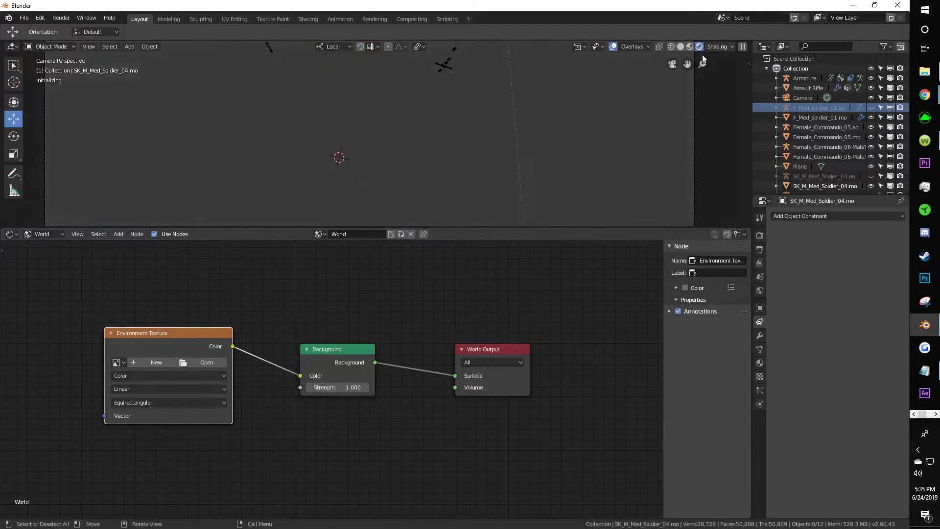
pyautogui.scroll(-2, 554, 136)
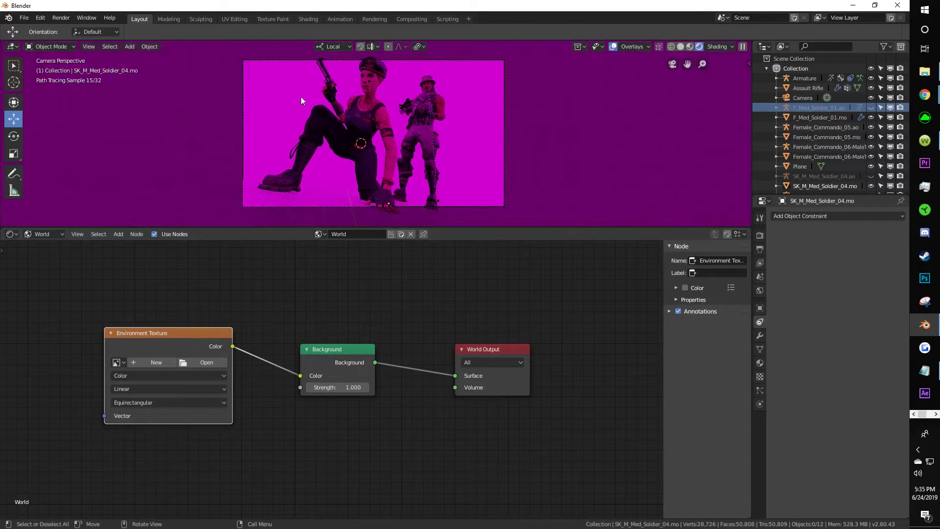
pyautogui.scroll(2, 406, 87)
pyautogui.scroll(-1, 407, 87)
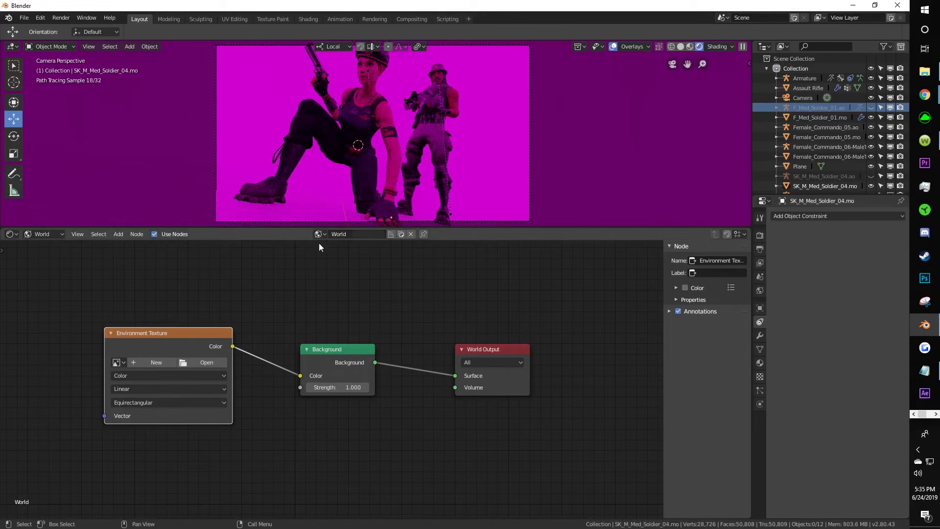
# Step: Load the image noon.exr from D:\Downloads into the Environment Texture node
pyautogui.click(210, 364)
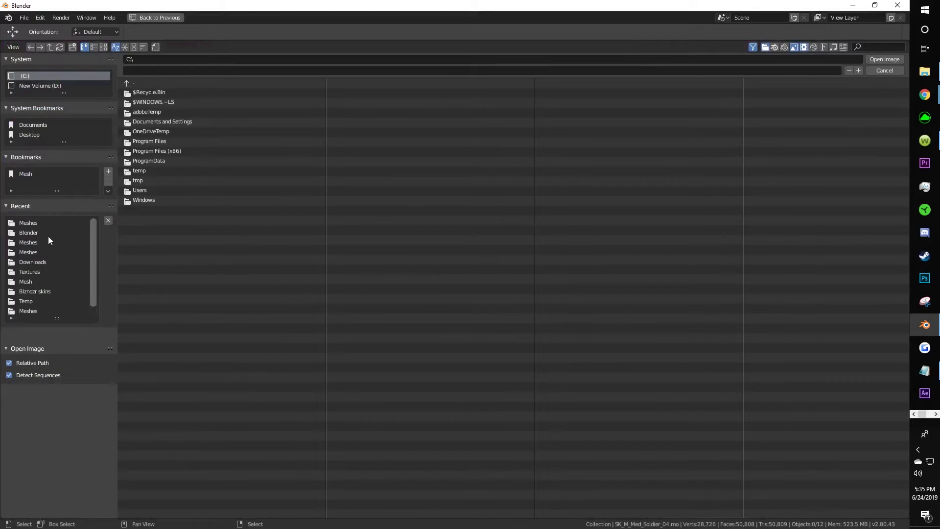
pyautogui.click(58, 263)
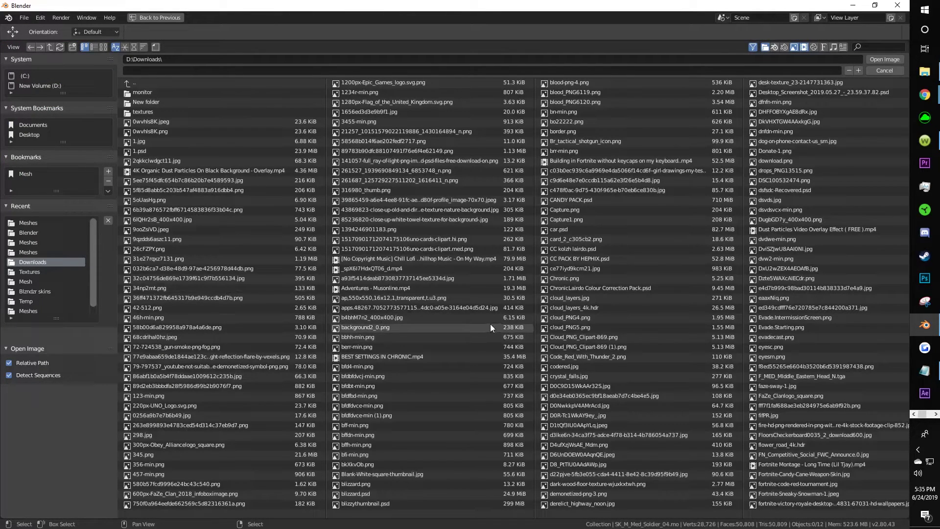
pyautogui.scroll(-3, 481, 318)
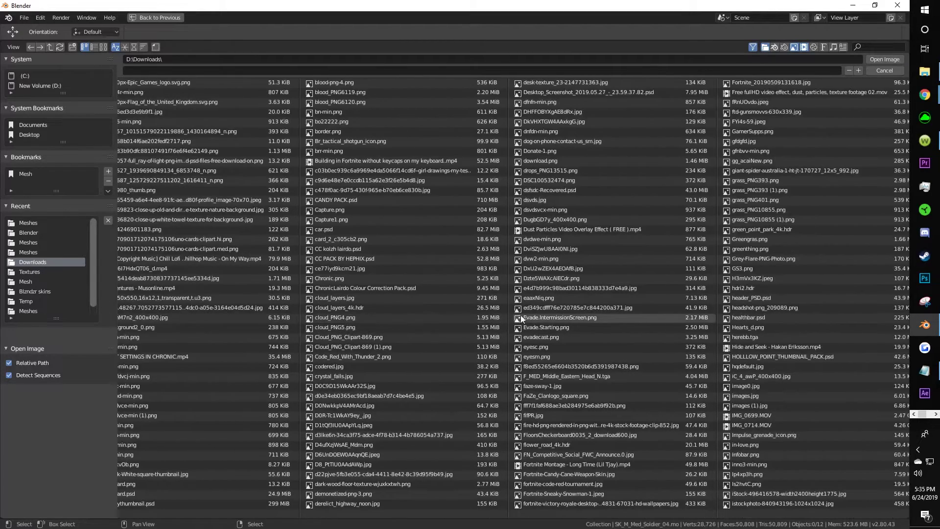
pyautogui.scroll(-3, 752, 184)
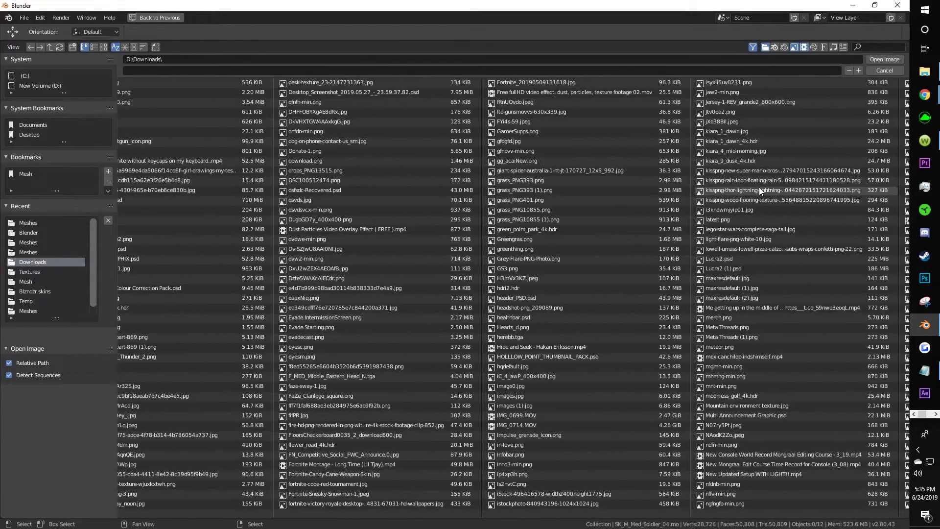
pyautogui.scroll(-2, 708, 148)
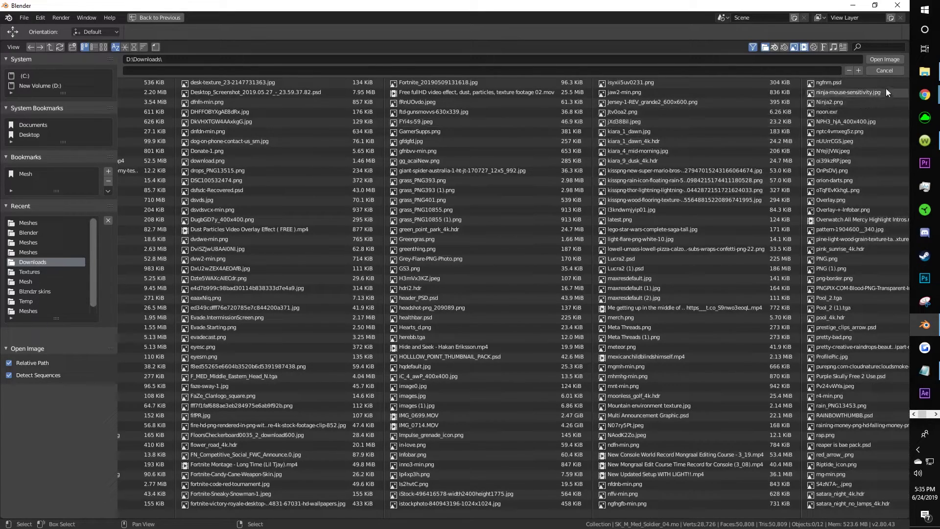
pyautogui.moveTo(917, 78)
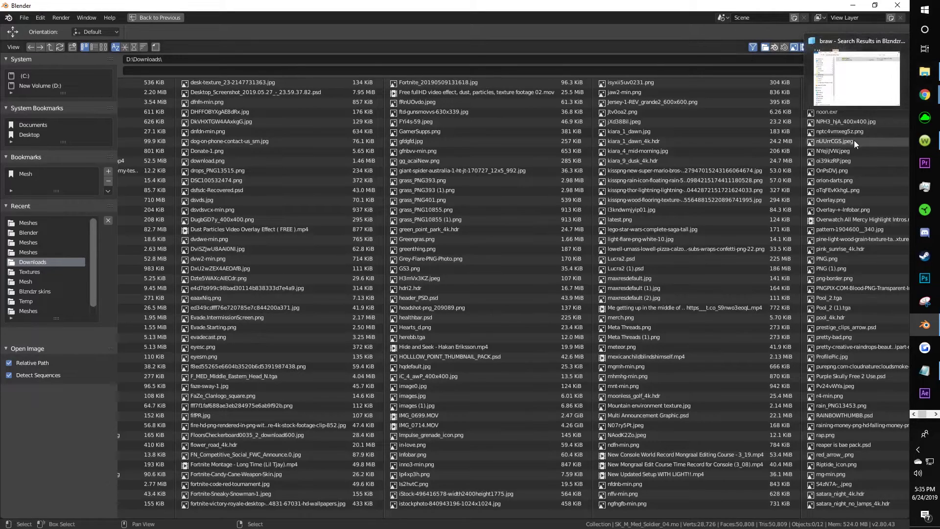
pyautogui.doubleClick(843, 111)
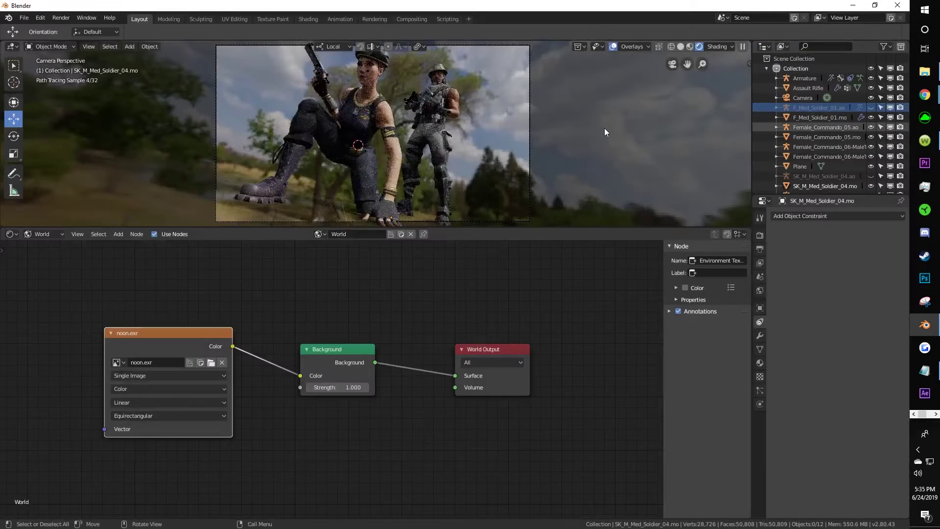
# Step: Enable Transparency in the scene's Film render settings to hide the environment image behind the soldiers
pyautogui.click(761, 236)
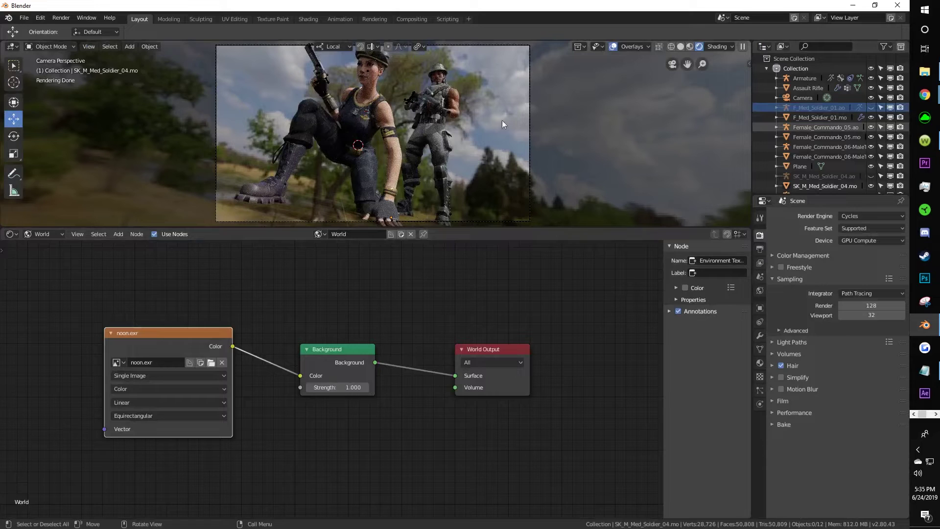
pyautogui.click(672, 64)
pyautogui.moveTo(560, 136); pyautogui.dragTo(567, 114, button='middle')
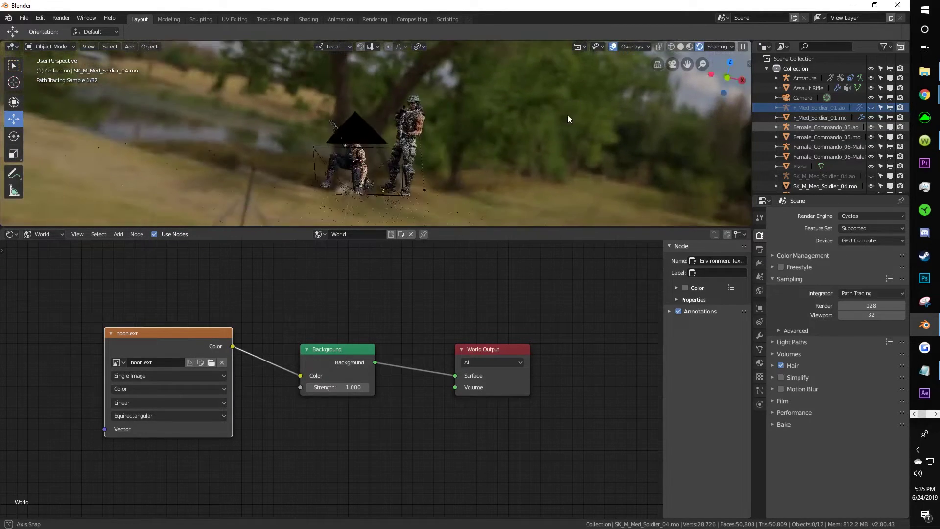
pyautogui.click(672, 64)
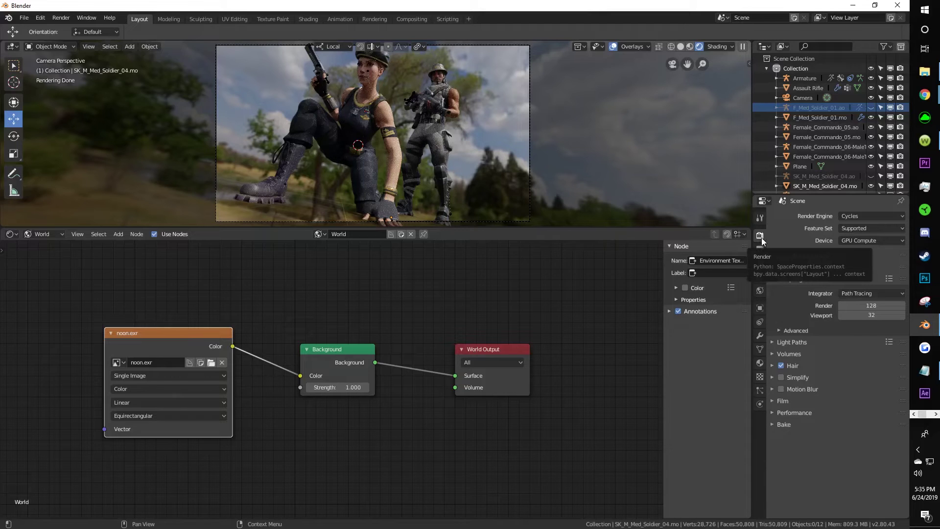
pyautogui.click(774, 401)
pyautogui.click(788, 470)
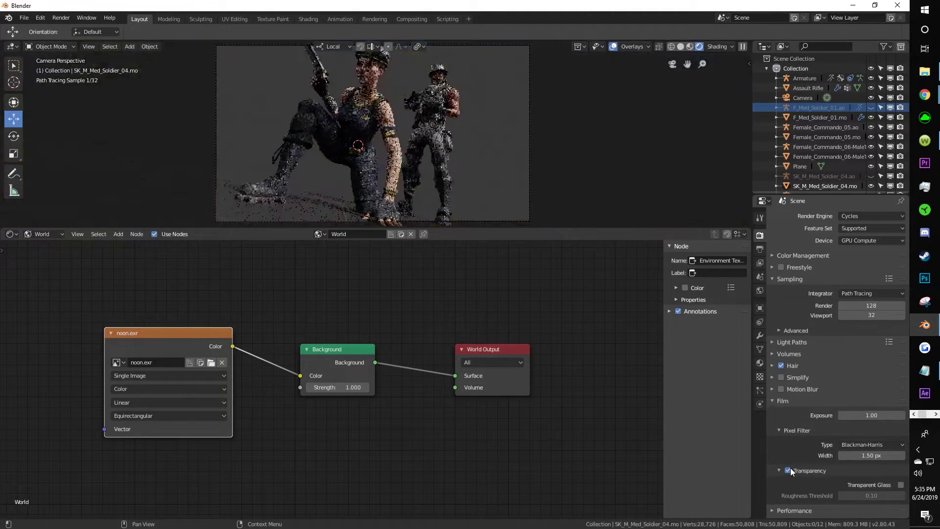
# Step: Shrink the node editor to give the 3D viewport more room and examine the rendered soldiers in the camera frame
pyautogui.moveTo(591, 228); pyautogui.dragTo(611, 507)
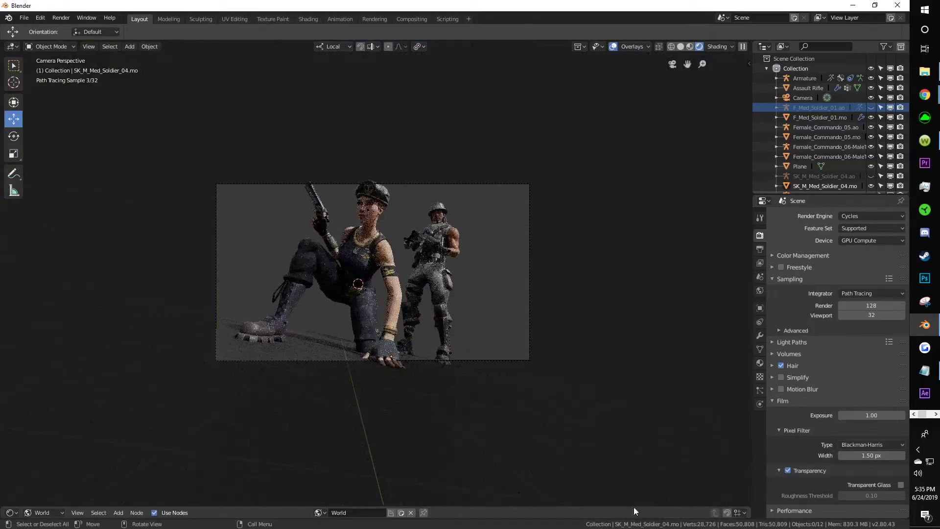
pyautogui.scroll(6, 369, 186)
pyautogui.scroll(-2, 568, 128)
pyautogui.scroll(2, 569, 127)
pyautogui.scroll(-2, 589, 129)
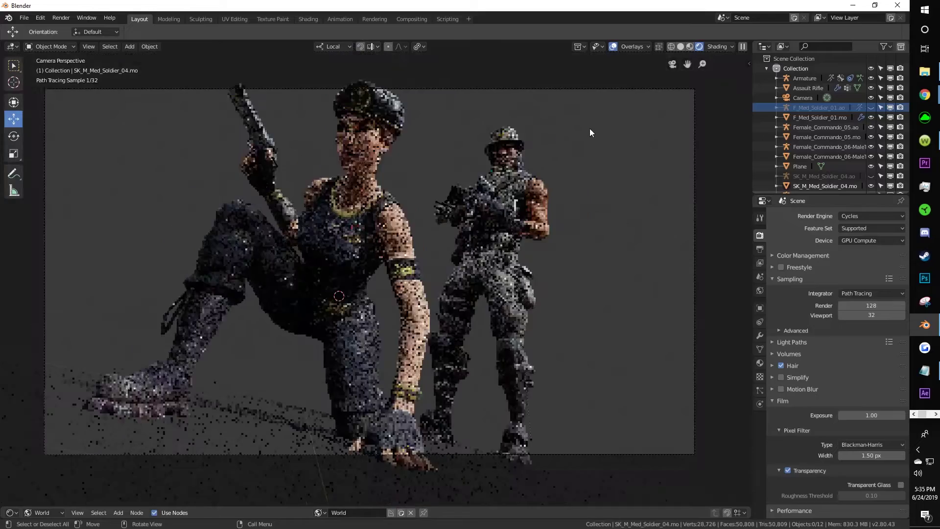
pyautogui.scroll(2, 589, 128)
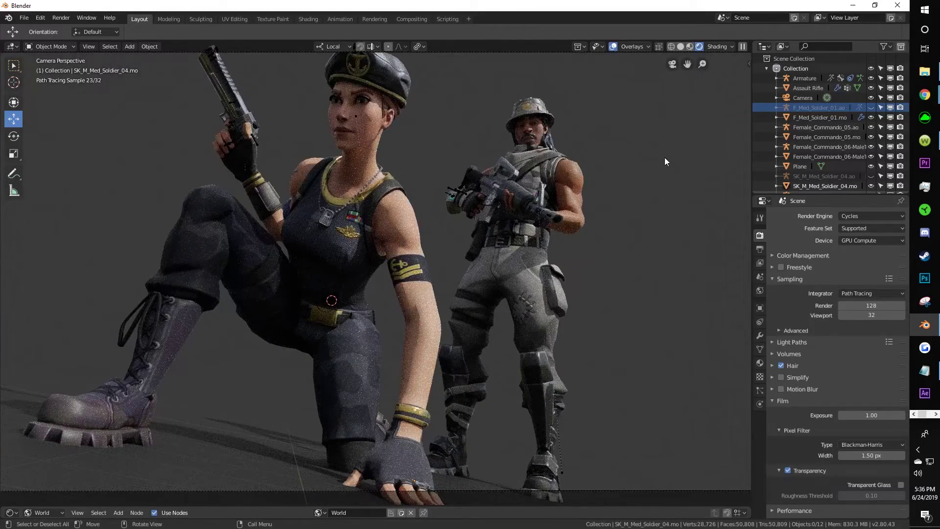
# Step: Place the 3D cursor at the standing soldier's head and add an Area light there
pyautogui.click(672, 65)
pyautogui.moveTo(672, 69); pyautogui.dragTo(532, 172, button='middle')
pyautogui.scroll(10, 318, 268)
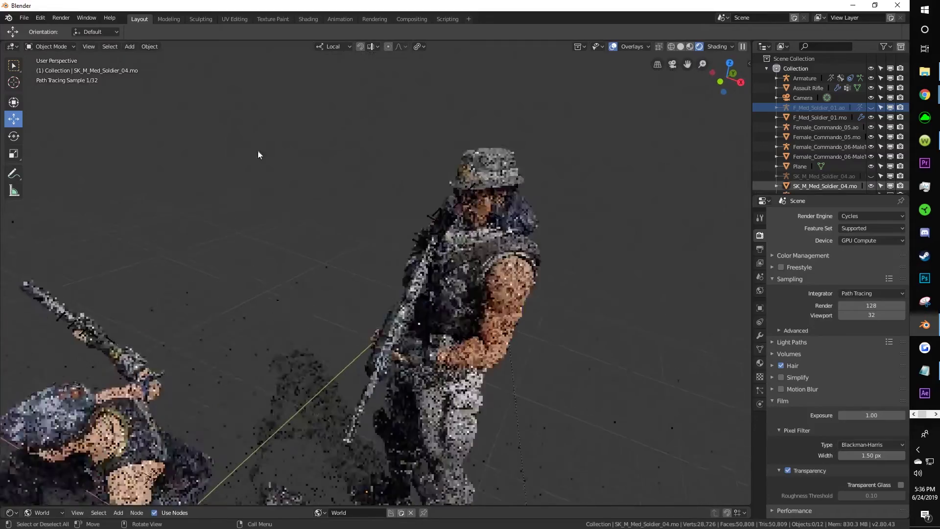
pyautogui.click(18, 83)
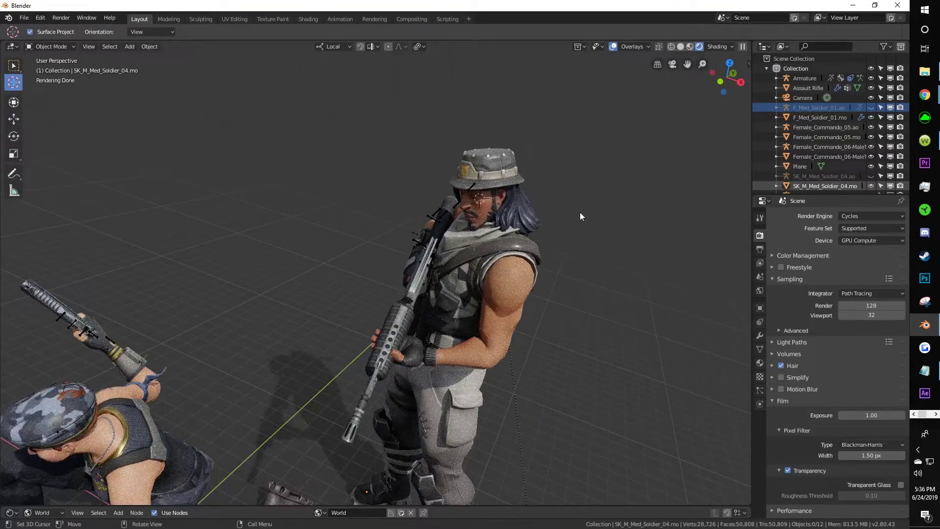
pyautogui.moveTo(580, 213); pyautogui.dragTo(533, 213, button='middle')
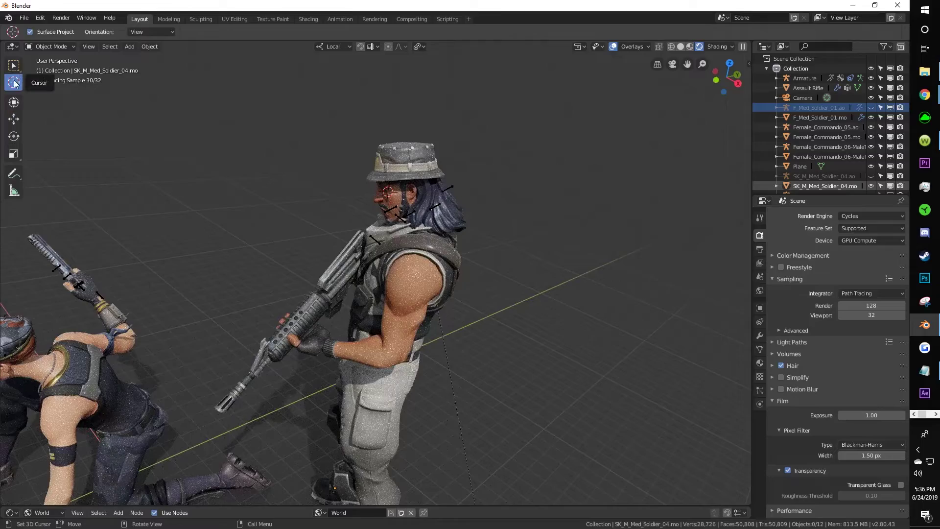
pyautogui.moveTo(404, 160); pyautogui.dragTo(504, 208, button='middle')
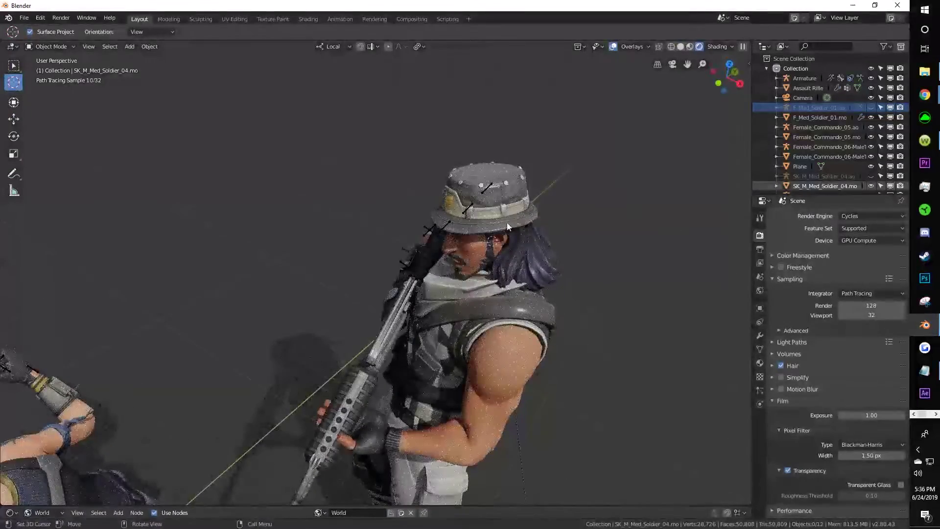
pyautogui.click(148, 47)
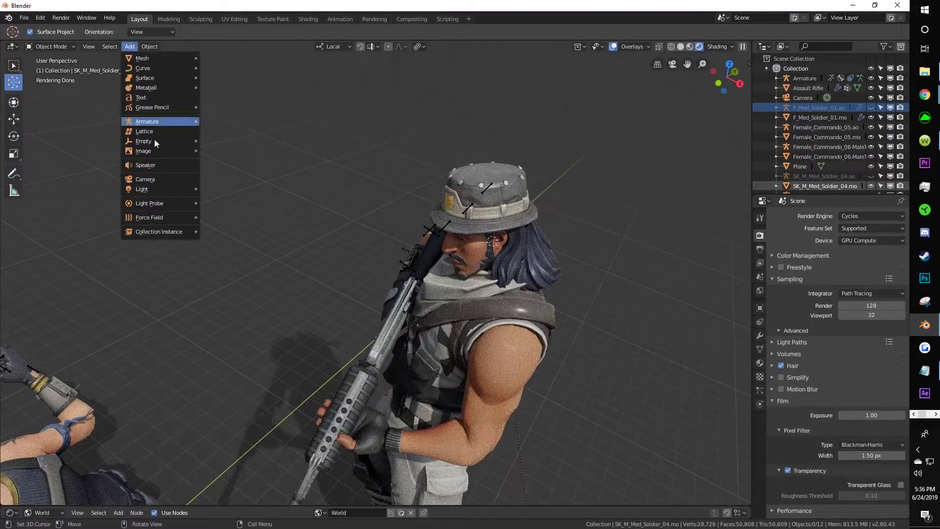
pyautogui.moveTo(147, 191)
pyautogui.click(225, 222)
pyautogui.scroll(4, 539, 215)
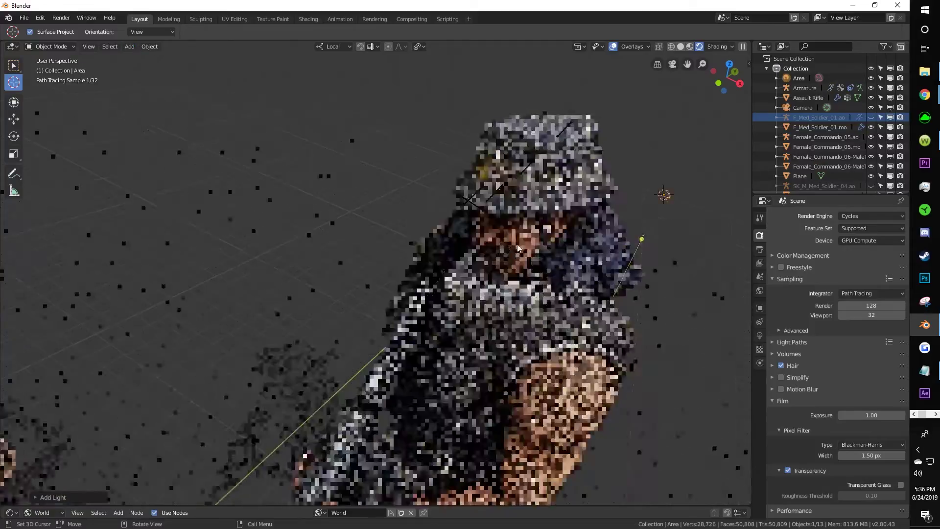
pyautogui.scroll(-4, 539, 213)
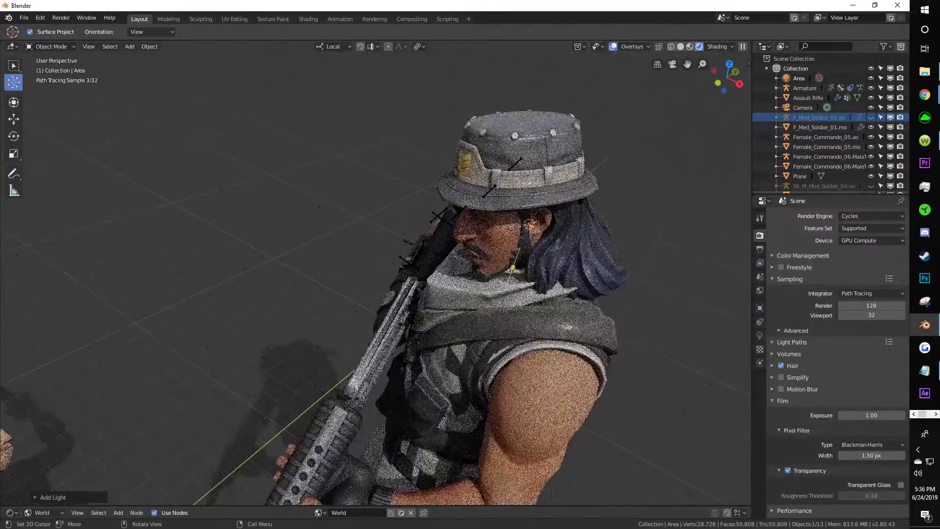
# Step: Try enlarging the Area light around the standing soldier's head, and delete the light
pyautogui.click(15, 153)
pyautogui.scroll(-1, 378, 204)
pyautogui.moveTo(461, 233); pyautogui.dragTo(547, 230)
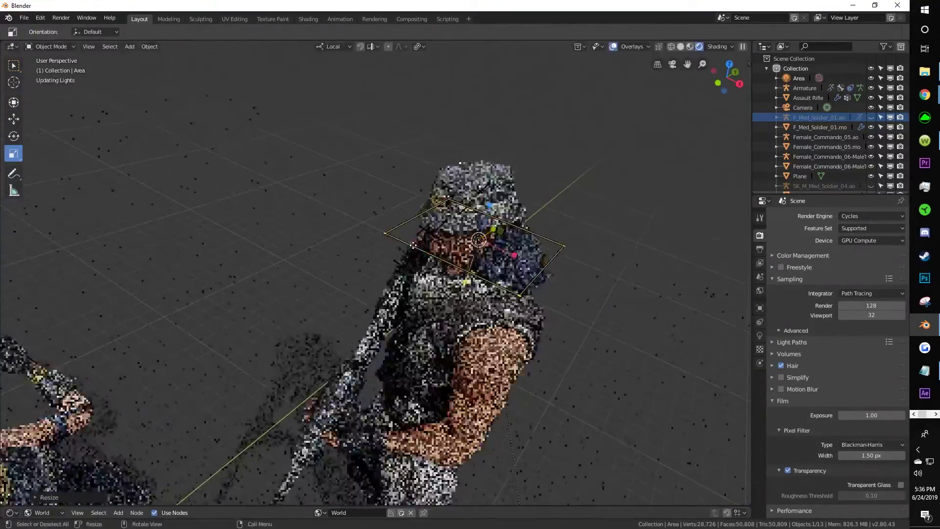
pyautogui.press('Delete')
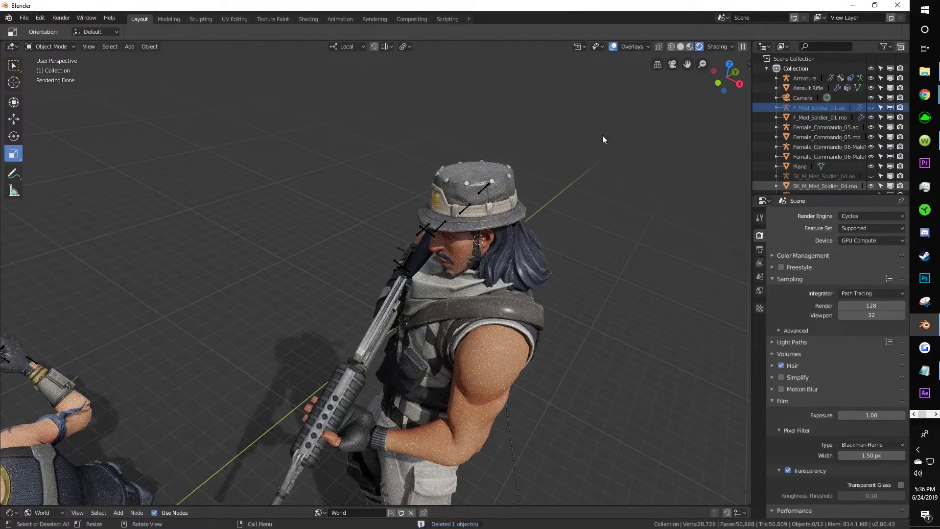
# Step: Return to the camera view, unhide both soldiers' armatures and make F_Med_Soldier_01.ao the active object
pyautogui.click(676, 66)
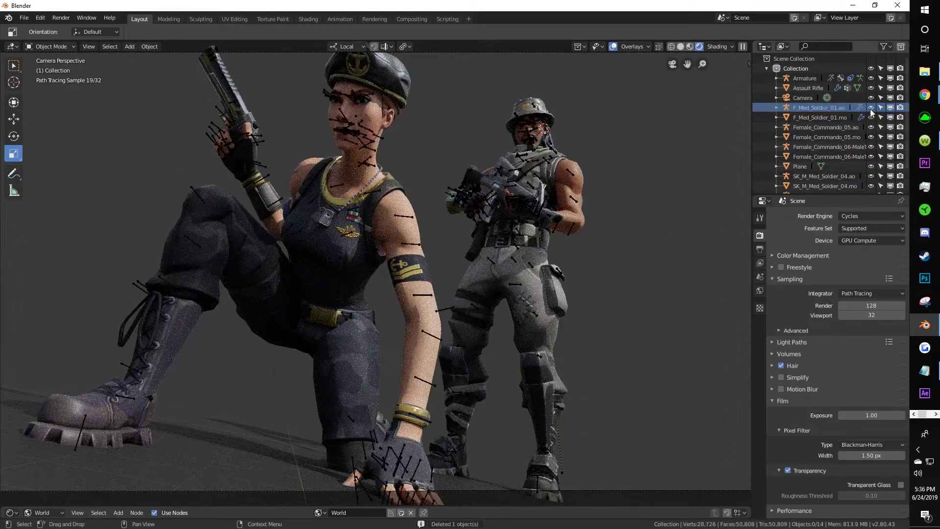
pyautogui.click(516, 110)
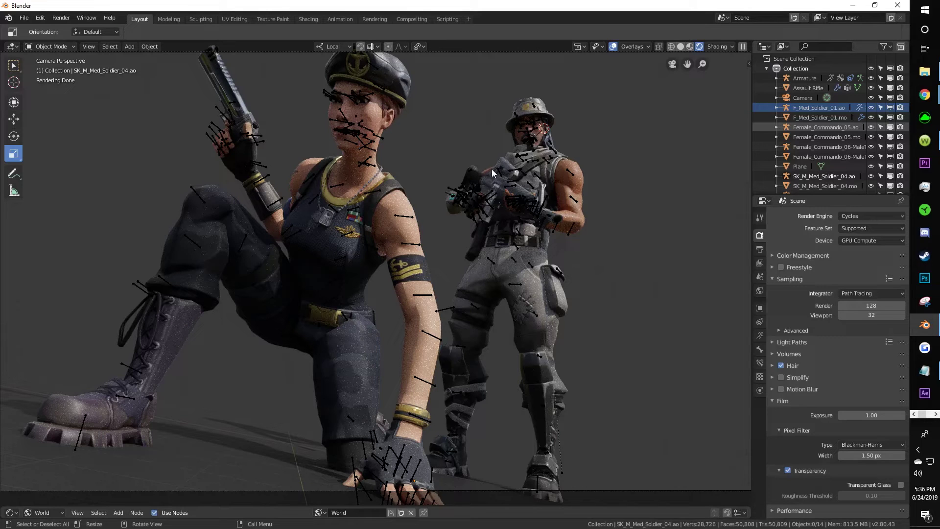
pyautogui.click(372, 143)
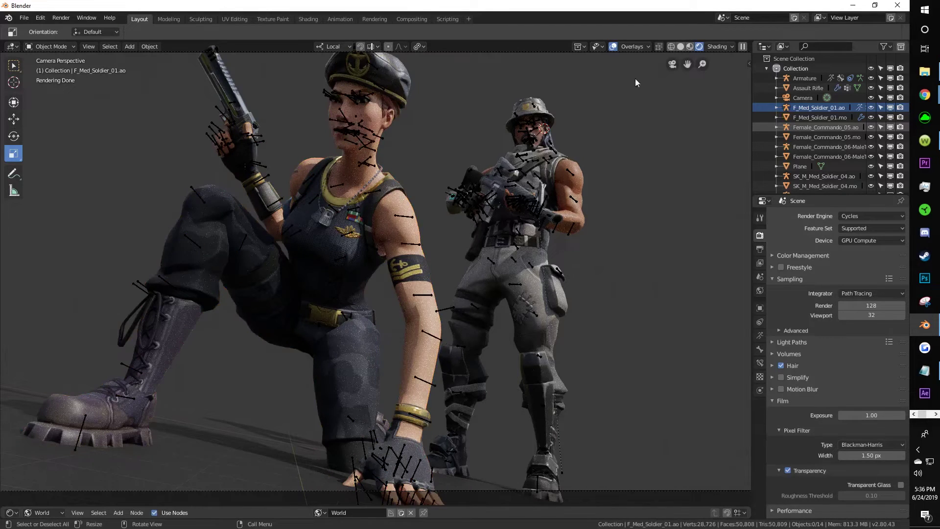
pyautogui.click(671, 65)
pyautogui.scroll(-5, 362, 187)
pyautogui.moveTo(361, 187); pyautogui.dragTo(407, 164, button='middle')
pyautogui.scroll(-3, 388, 159)
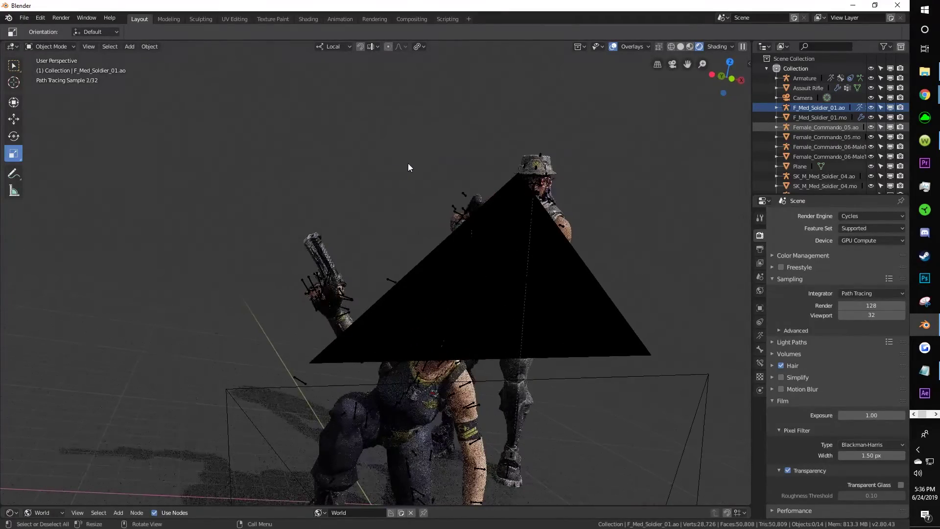
pyautogui.click(673, 65)
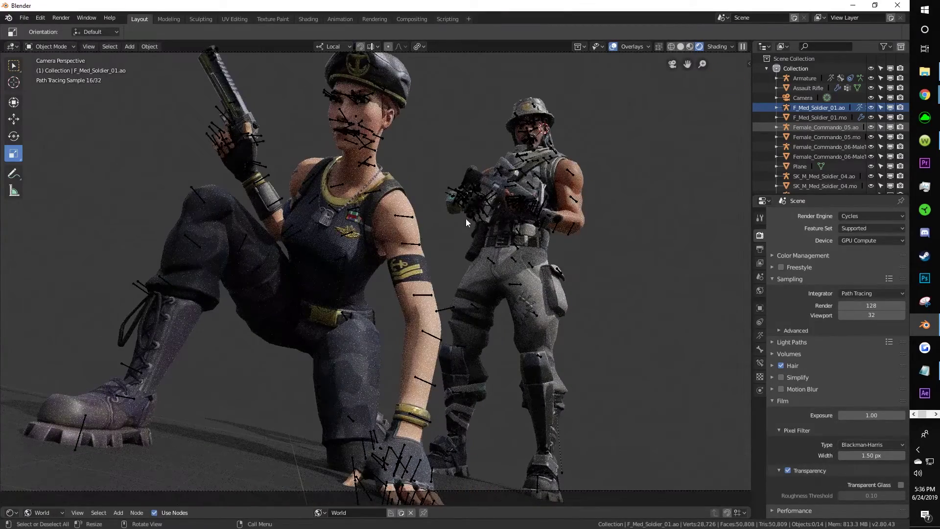
# Step: Place the 3D cursor on the kneeling soldier's face and add a mesh plane there
pyautogui.click(13, 83)
pyautogui.click(356, 133)
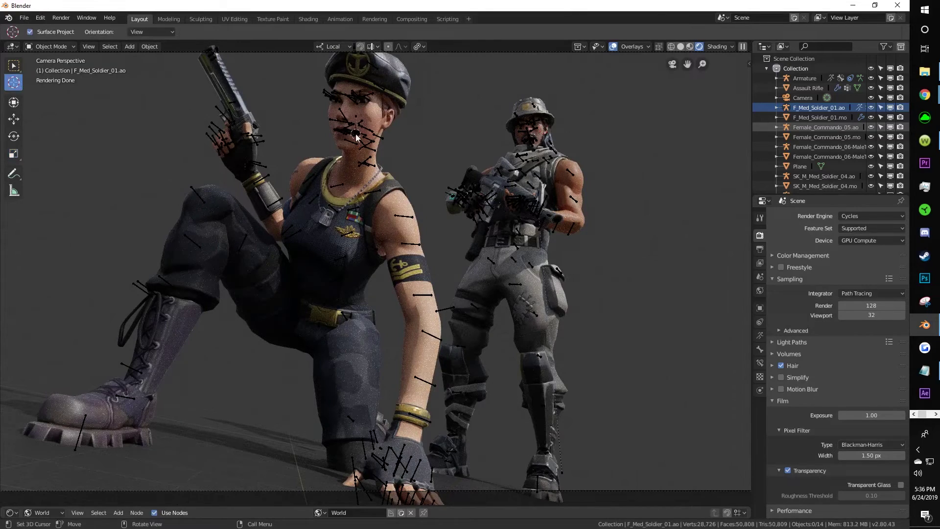
pyautogui.click(129, 47)
pyautogui.moveTo(157, 61)
pyautogui.click(215, 60)
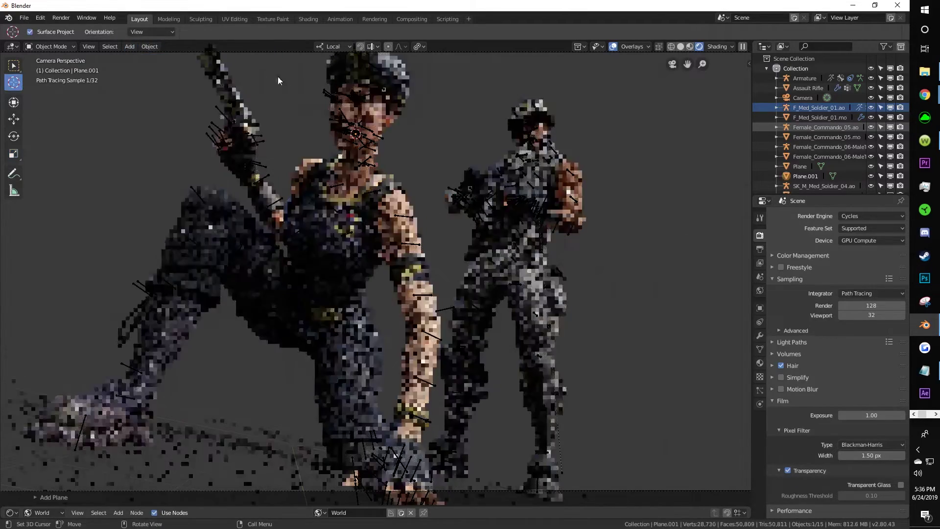
# Step: Leave the camera view and scale the new plane up around the kneeling soldier's head
pyautogui.press('KP_0')
pyautogui.click(14, 136)
pyautogui.click(14, 153)
pyautogui.moveTo(475, 196); pyautogui.dragTo(378, 235, button='middle')
pyautogui.moveTo(283, 342); pyautogui.dragTo(189, 139)
pyautogui.moveTo(259, 293); pyautogui.dragTo(316, 248)
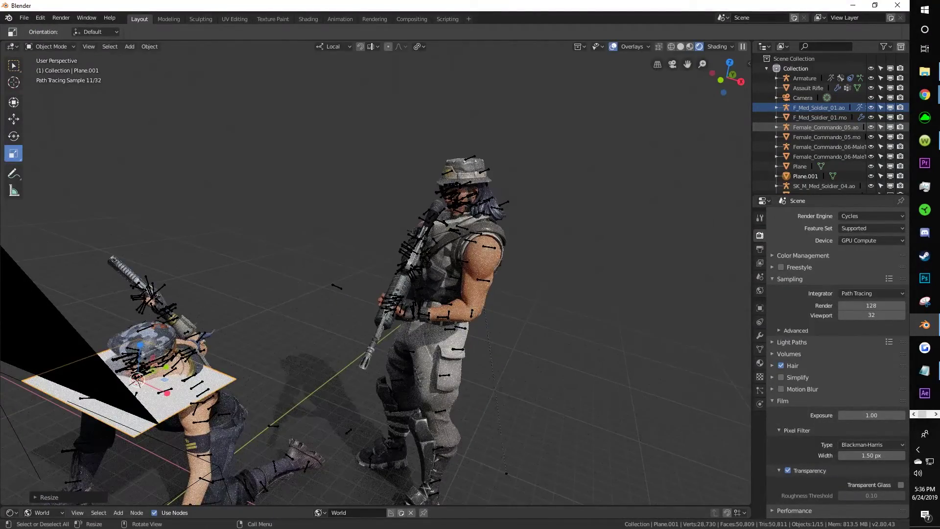
# Step: Move the plane back behind the kneeling soldier and check its placement through the camera
pyautogui.click(14, 119)
pyautogui.moveTo(179, 367); pyautogui.dragTo(307, 302)
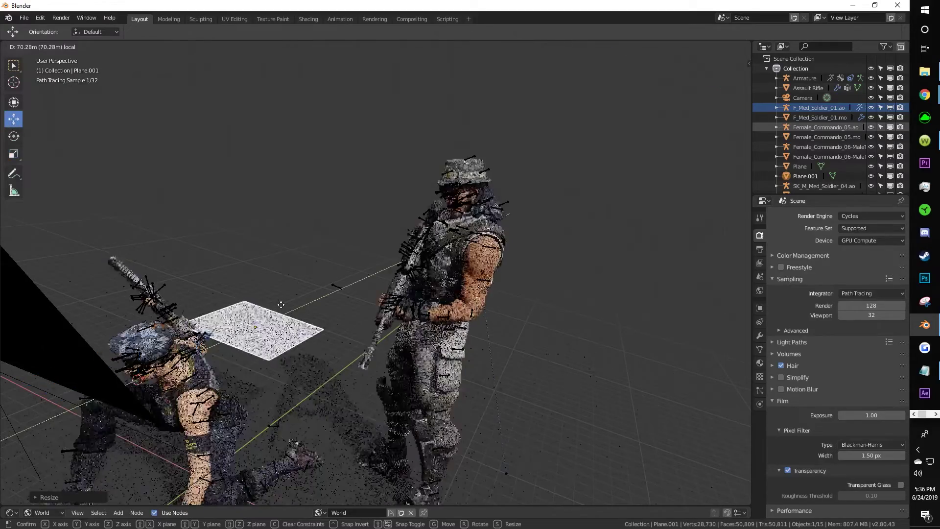
pyautogui.moveTo(308, 302); pyautogui.dragTo(462, 513, button='middle')
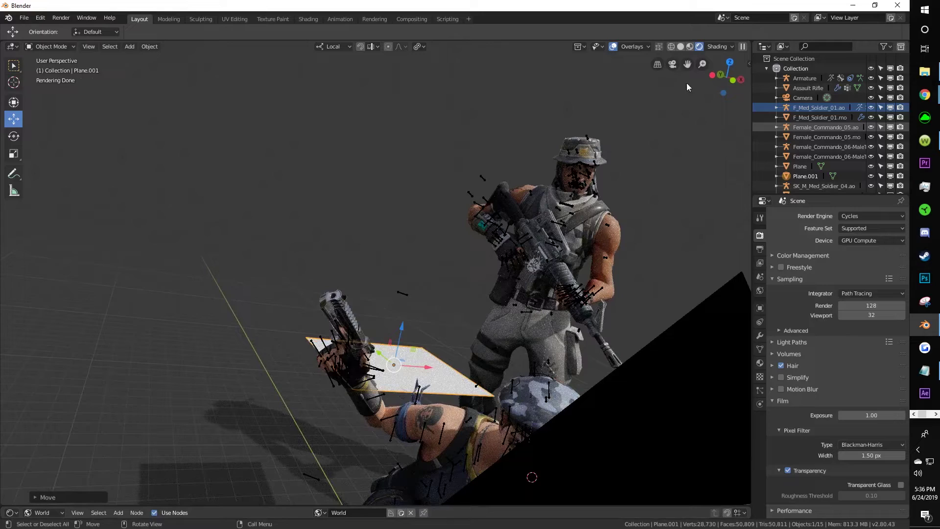
pyautogui.click(672, 64)
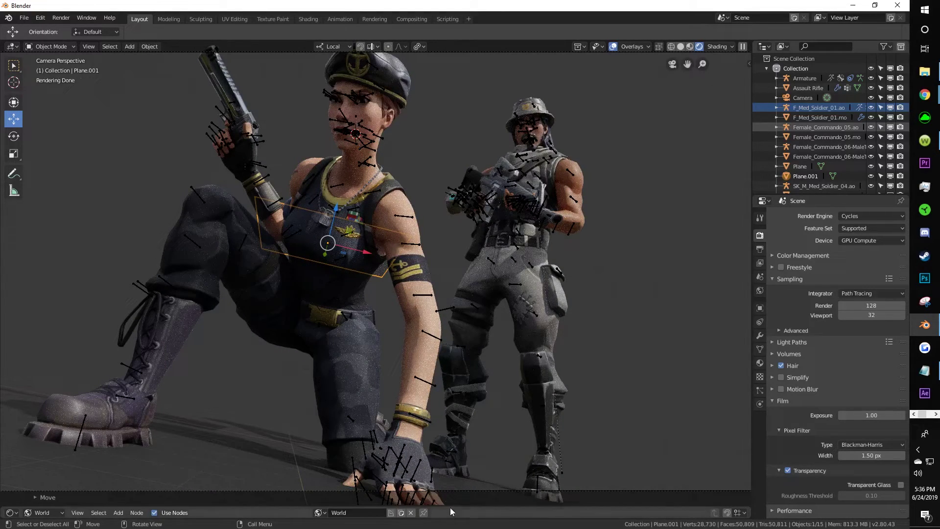
# Step: Enlarge the node editor, switch it from World to Object shading and create a new material for the plane
pyautogui.moveTo(448, 506); pyautogui.dragTo(449, 202)
pyautogui.click(43, 209)
pyautogui.click(46, 198)
pyautogui.click(375, 210)
pyautogui.scroll(3, 428, 352)
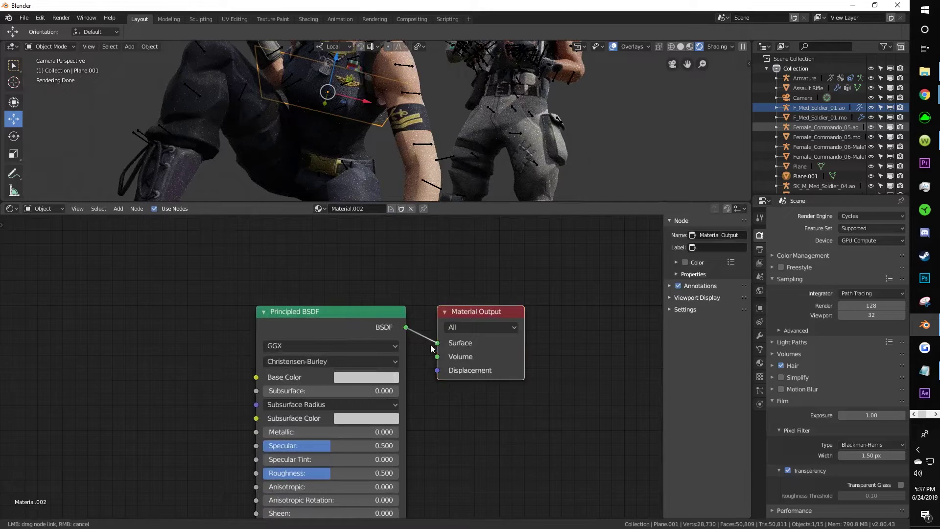
# Step: Delete the Principled BSDF node from the plane's material, keeping Use Nodes enabled
pyautogui.click(673, 64)
pyautogui.moveTo(478, 157); pyautogui.dragTo(390, 190, button='middle')
pyautogui.scroll(-3, 387, 188)
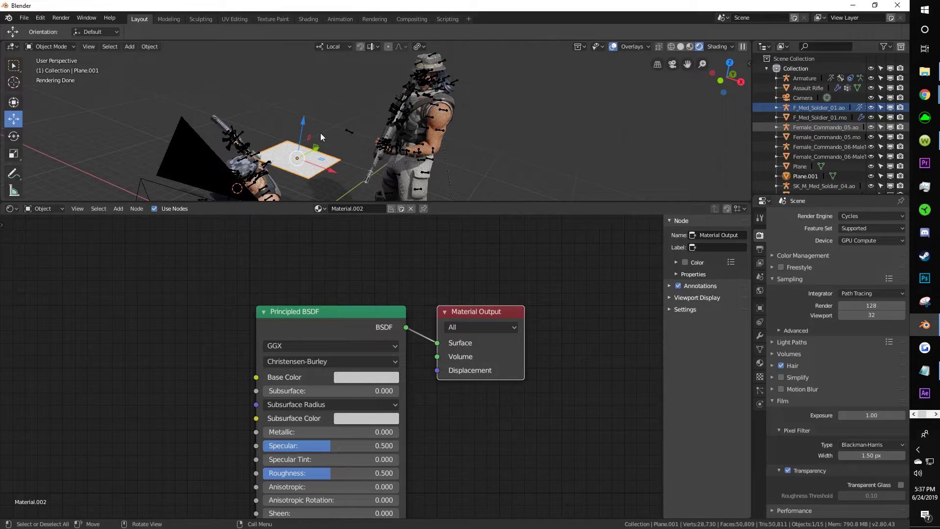
pyautogui.click(351, 320)
pyautogui.moveTo(314, 320); pyautogui.dragTo(310, 319, button='middle')
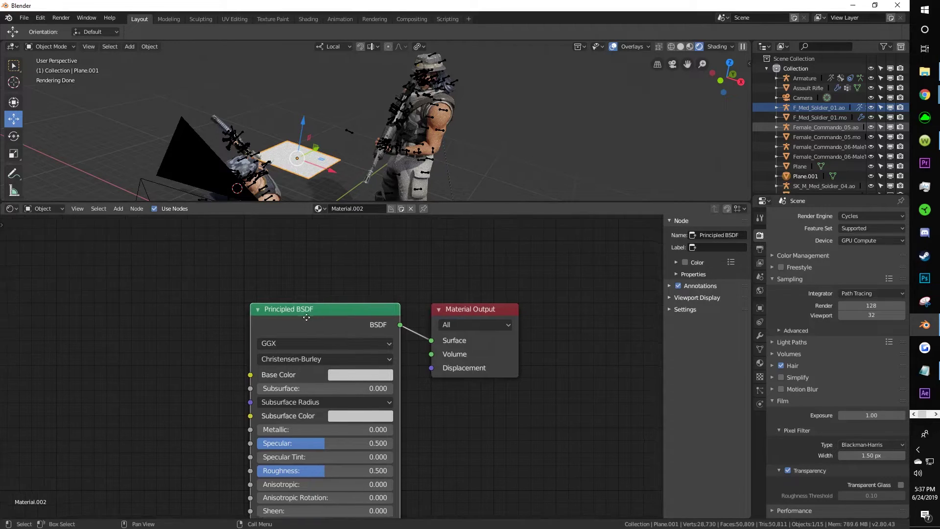
pyautogui.scroll(-2, 274, 311)
pyautogui.click(154, 208)
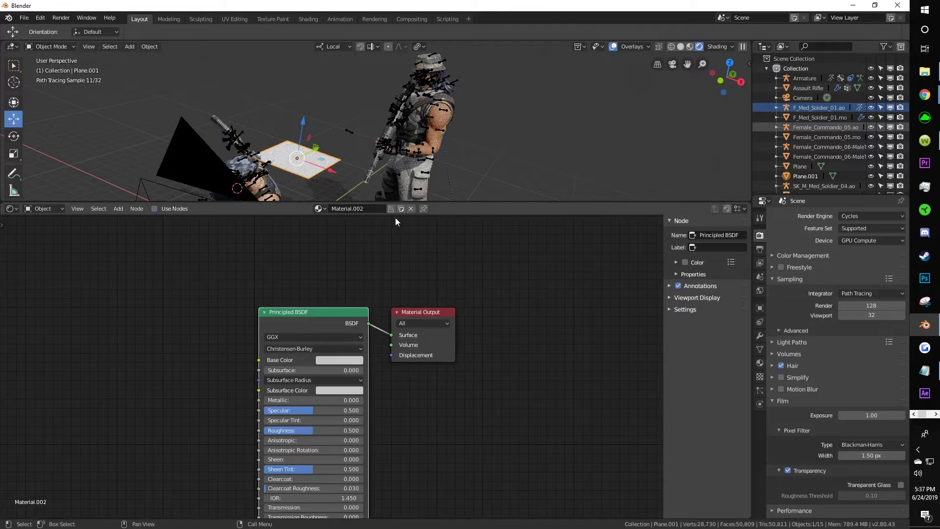
pyautogui.click(157, 207)
pyautogui.press('x')
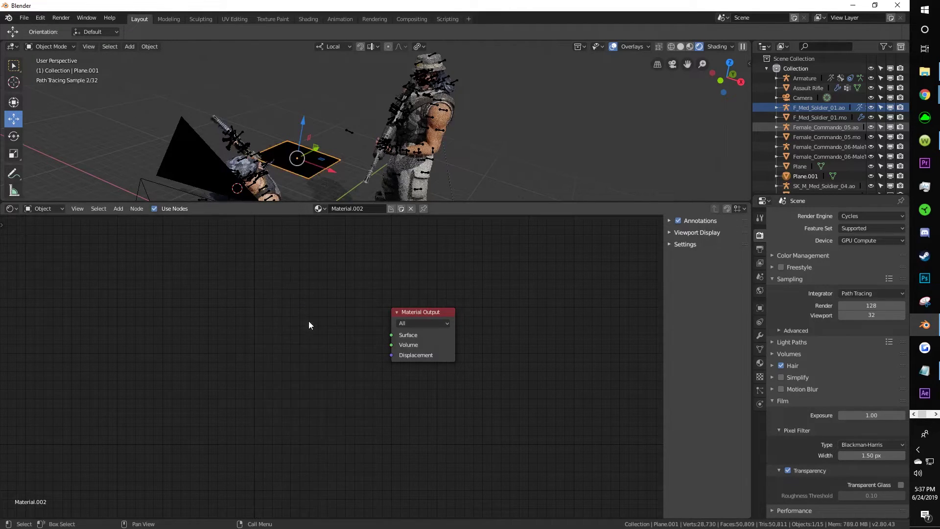
# Step: Add an Emission node to the plane's material and connect its output to the Material Output's Surface input
pyautogui.scroll(1, 338, 311)
pyautogui.moveTo(351, 309); pyautogui.dragTo(383, 309, button='middle')
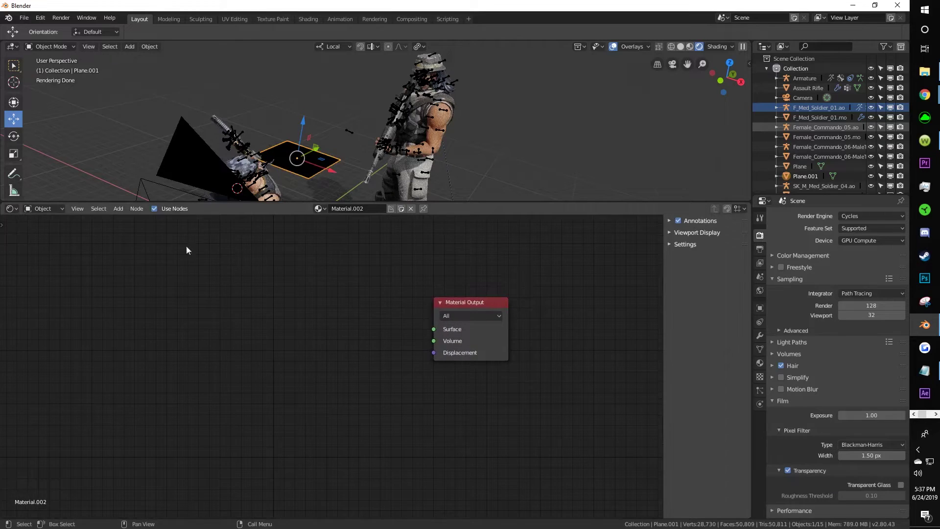
pyautogui.hotkey('shift', 'a')
pyautogui.click(237, 271)
pyautogui.write('em')
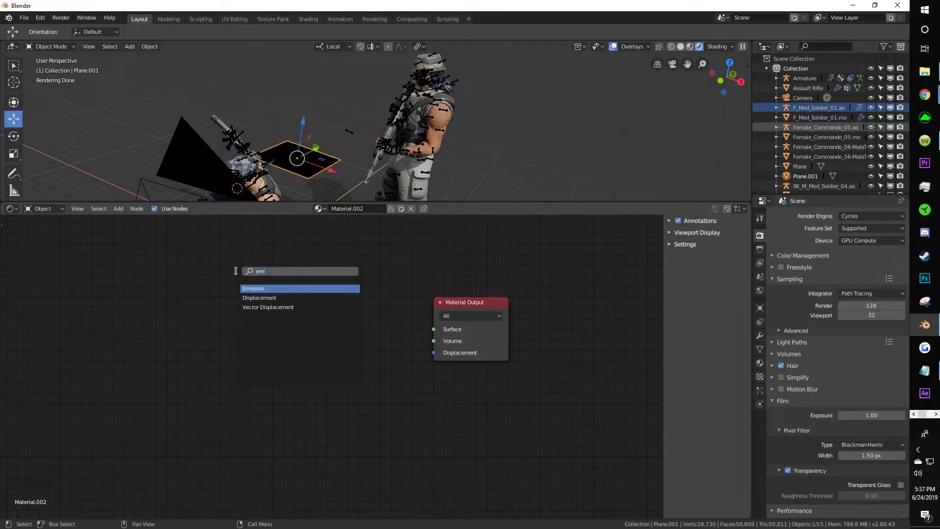
pyautogui.click(254, 289)
pyautogui.click(326, 317)
pyautogui.moveTo(382, 325); pyautogui.dragTo(433, 328)
# Step: Enlarge the viewport in camera view and raise the emissive plane to shoulder height behind the kneeling soldier
pyautogui.click(268, 166)
pyautogui.click(289, 159)
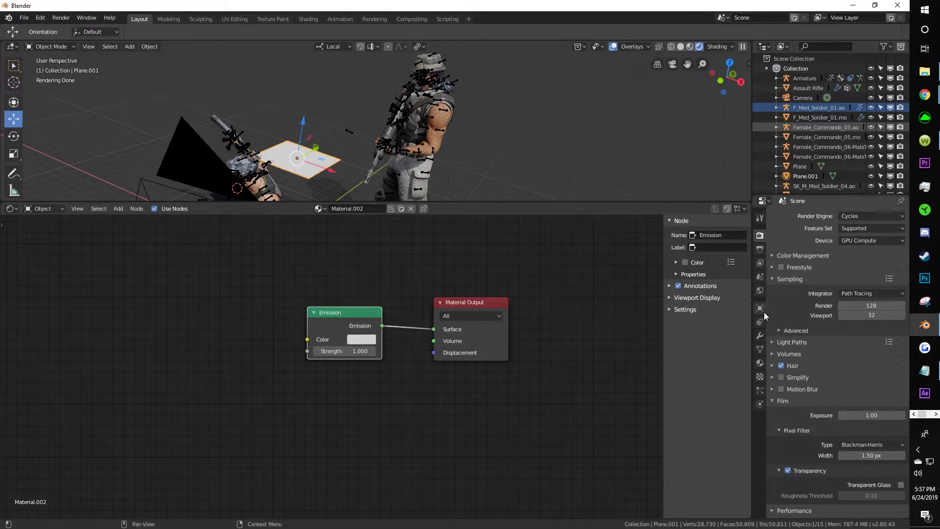
pyautogui.click(672, 63)
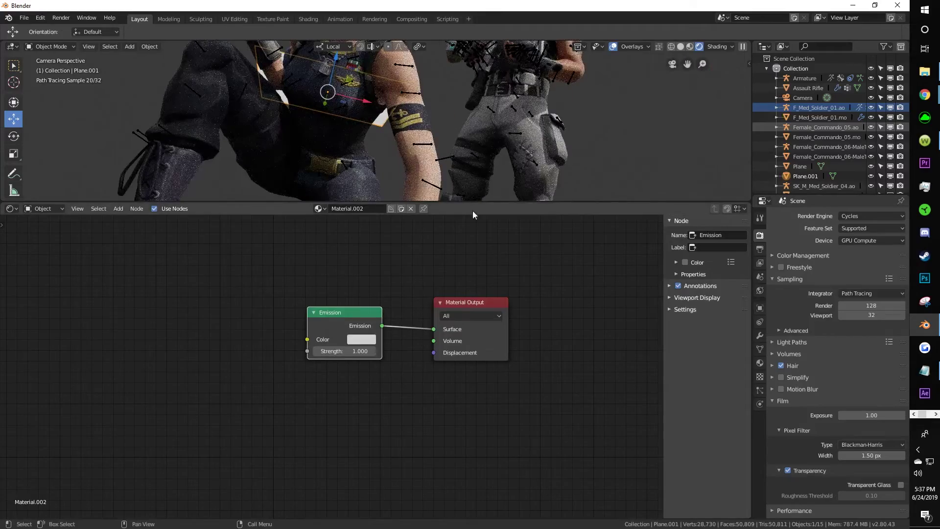
pyautogui.moveTo(482, 201); pyautogui.dragTo(485, 505)
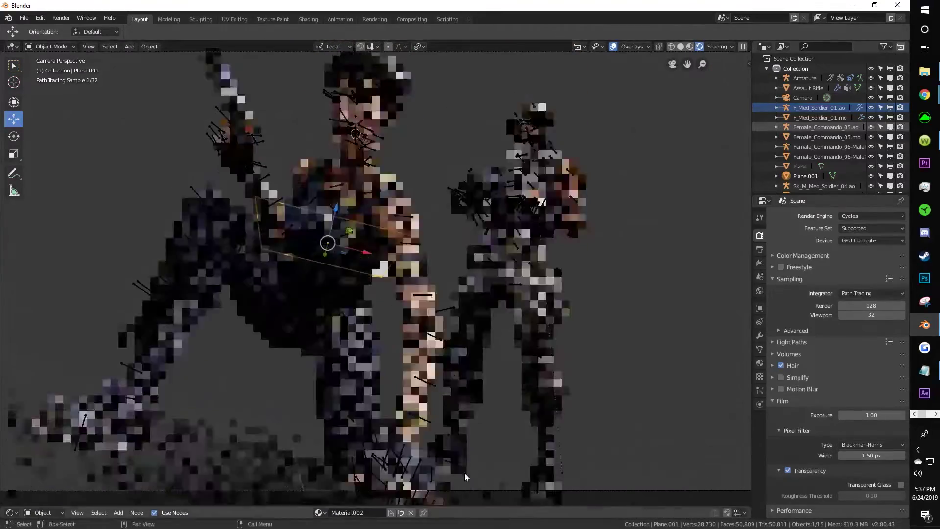
pyautogui.moveTo(309, 214); pyautogui.dragTo(316, 182)
pyautogui.moveTo(592, 471); pyautogui.dragTo(592, 464)
pyautogui.scroll(-5, 592, 463)
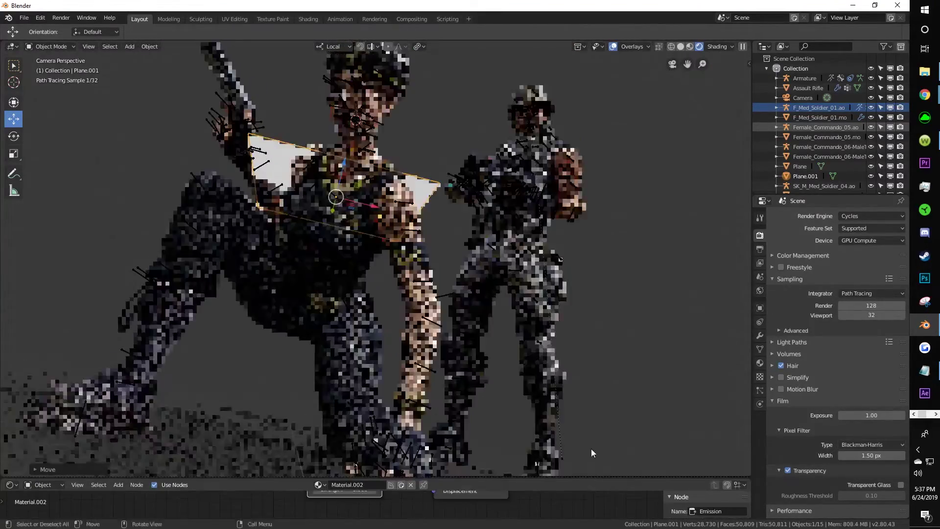
pyautogui.moveTo(484, 504); pyautogui.dragTo(483, 523, button='middle')
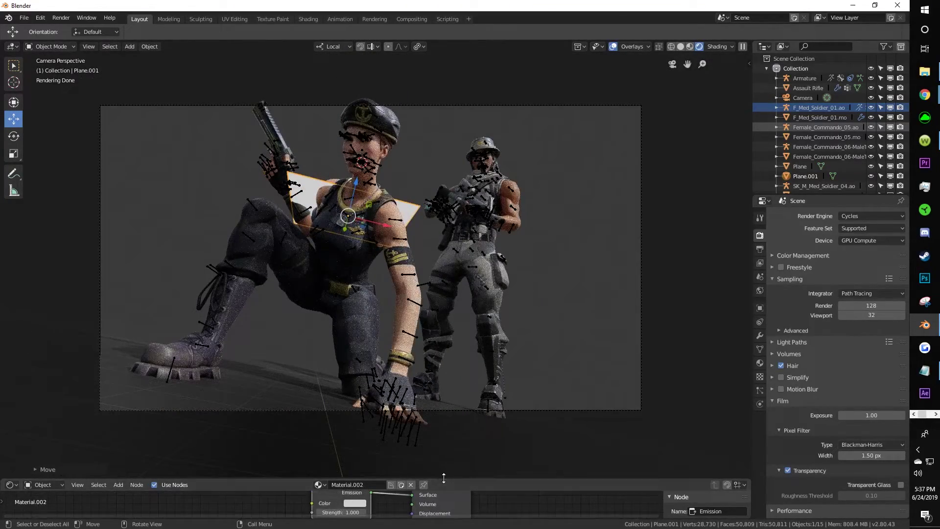
# Step: Raise the Emission node's strength to 10.1 in the enlarged node editor
pyautogui.moveTo(439, 479); pyautogui.dragTo(439, 395)
pyautogui.scroll(3, 377, 455)
pyautogui.moveTo(345, 474); pyautogui.dragTo(426, 473)
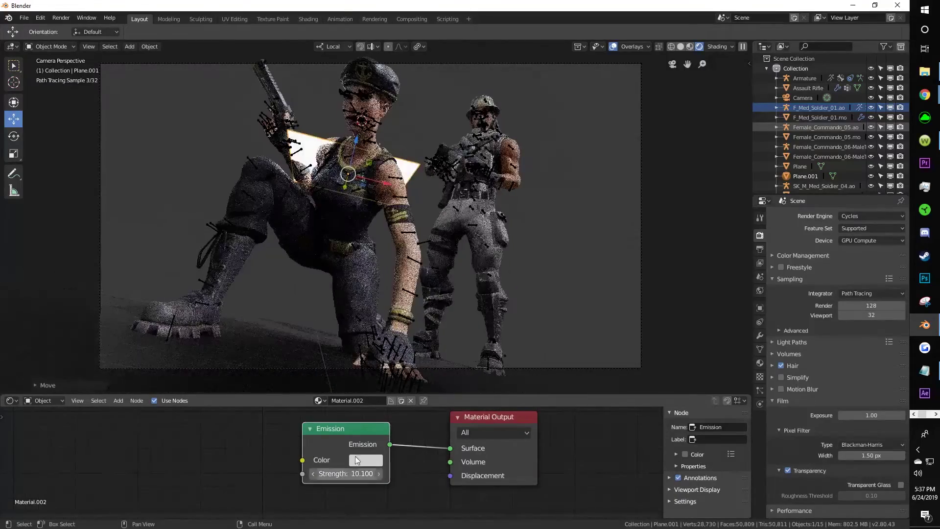
# Step: Move the emissive plane behind the kneeling soldier's raised arm and rotate it to face the body
pyautogui.moveTo(646, 67); pyautogui.dragTo(300, 253, button='middle')
pyautogui.moveTo(238, 230); pyautogui.dragTo(252, 205)
pyautogui.click(13, 136)
pyautogui.moveTo(246, 173); pyautogui.dragTo(215, 195)
pyautogui.click(656, 64)
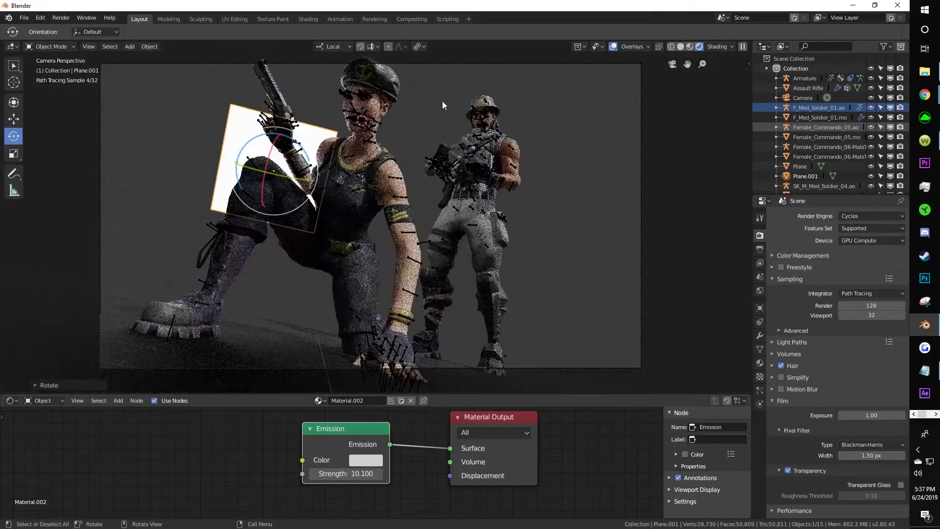
# Step: Narrow the emissive plane to an X scale of about 6.1, shift it behind the kneeling soldier's shoulder and tilt it
pyautogui.click(14, 154)
pyautogui.click(205, 155)
pyautogui.click(254, 135)
pyautogui.moveTo(273, 171); pyautogui.dragTo(311, 180)
pyautogui.click(13, 118)
pyautogui.click(19, 136)
pyautogui.moveTo(356, 210); pyautogui.dragTo(372, 184)
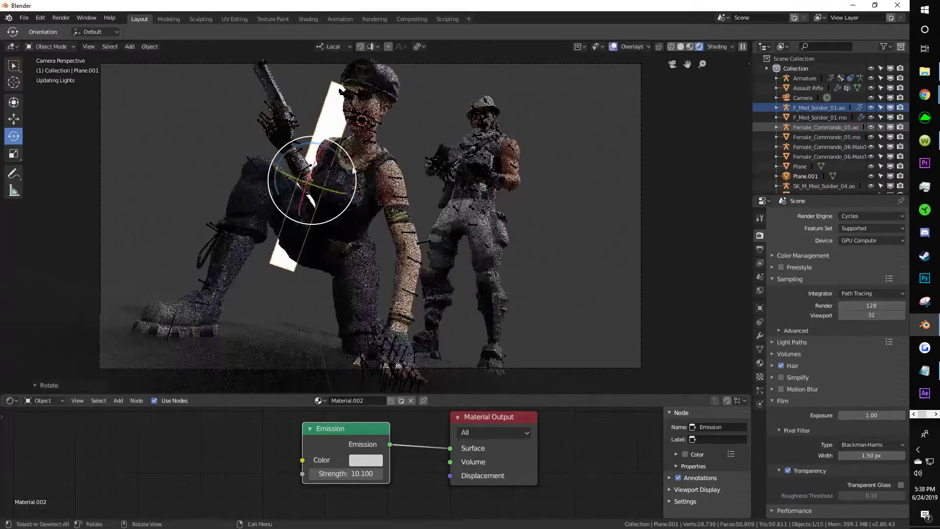
# Step: Turn off Camera ray visibility for the emissive plane in its Cycles settings
pyautogui.click(760, 307)
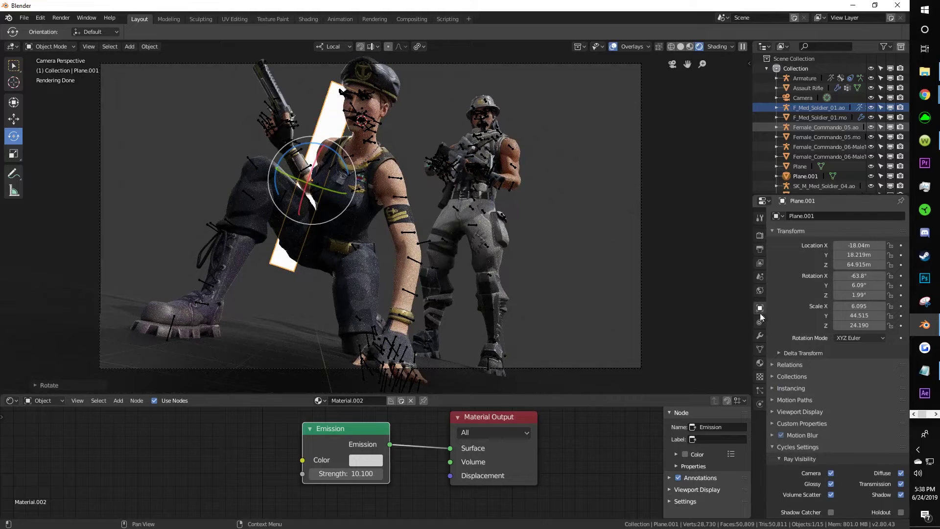
pyautogui.scroll(-2, 799, 372)
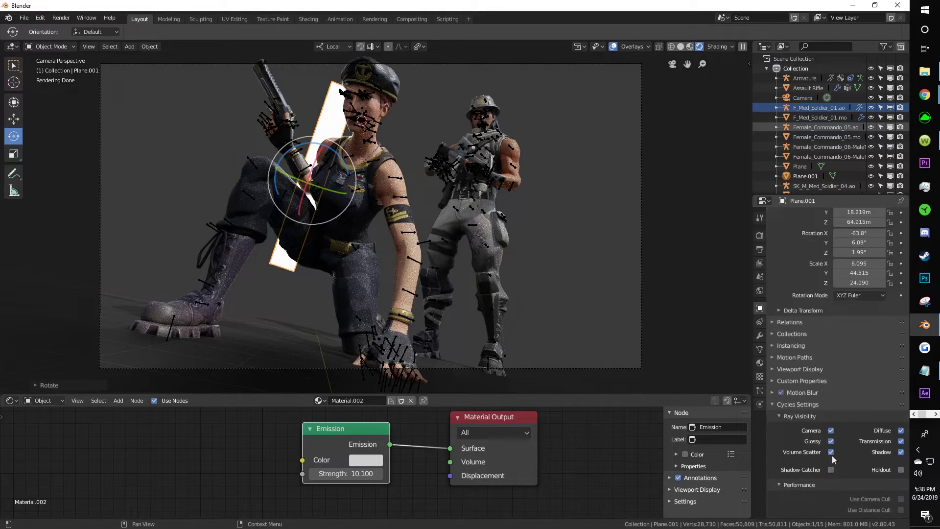
pyautogui.click(831, 431)
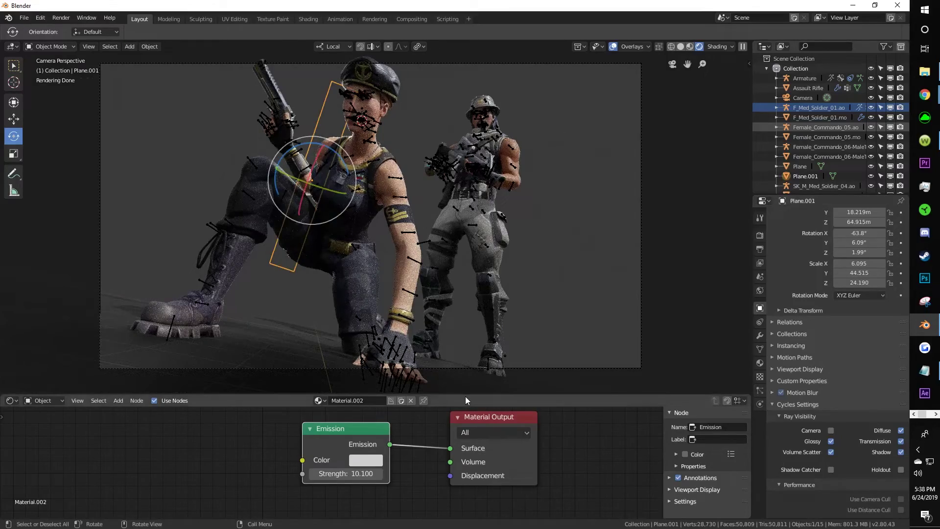
# Step: Collapse the node editor and nudge the narrow plane slightly closer to the kneeling soldier's torso
pyautogui.moveTo(470, 395); pyautogui.dragTo(470, 506)
pyautogui.scroll(3, 307, 184)
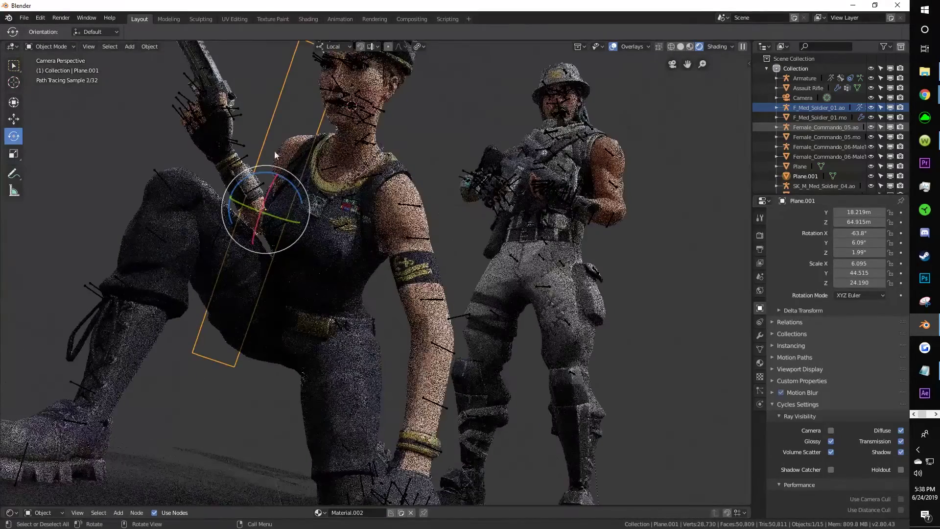
pyautogui.click(14, 119)
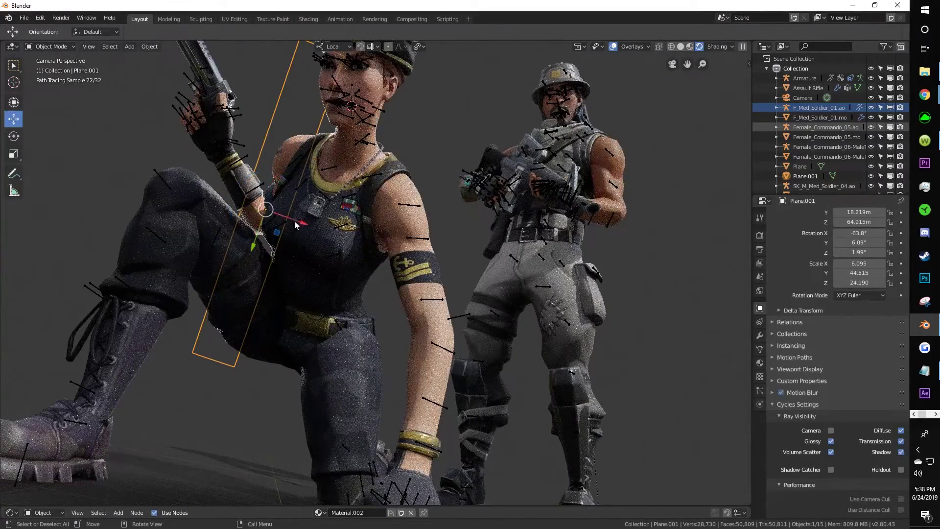
pyautogui.moveTo(294, 221); pyautogui.dragTo(268, 229)
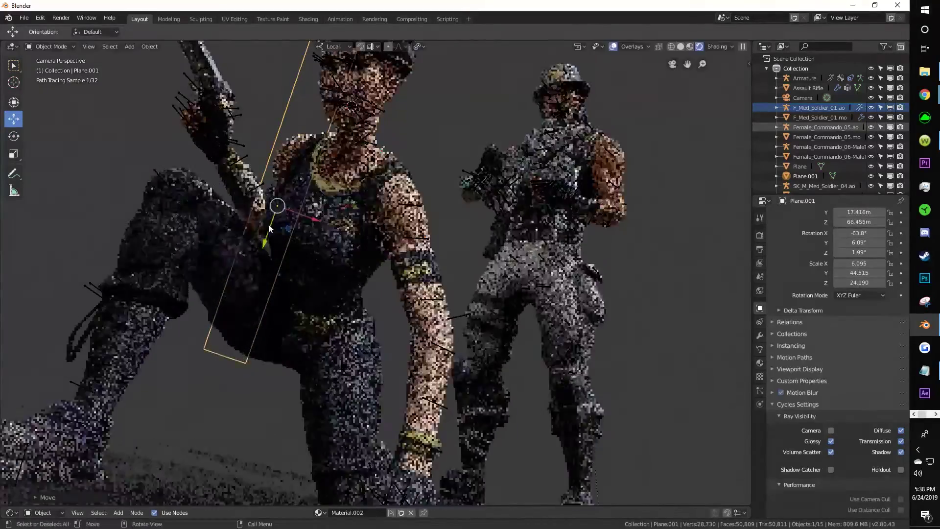
pyautogui.rightClick(267, 230)
# Step: Duplicate the emissive plane and move the copy down and away from the kneeling soldier's torso
pyautogui.rightClick(252, 229)
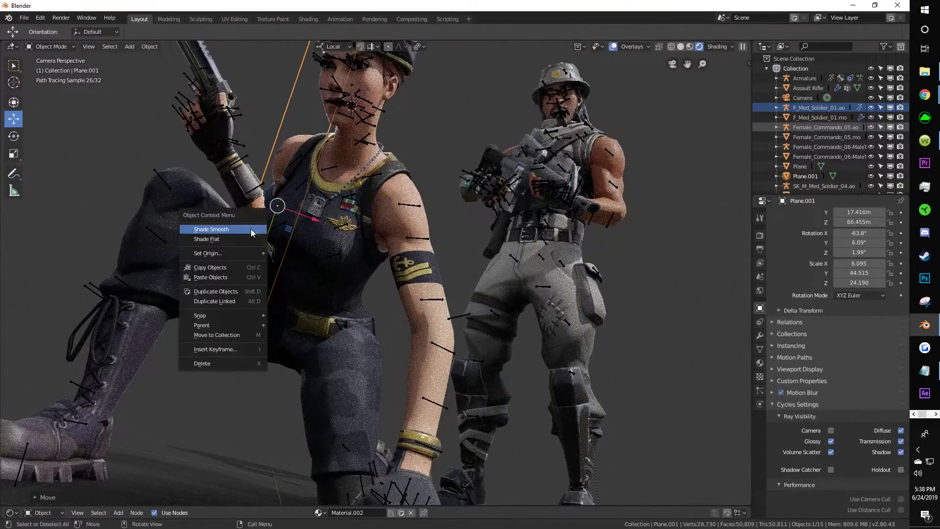
pyautogui.click(242, 292)
pyautogui.rightClick(270, 224)
pyautogui.moveTo(270, 224); pyautogui.dragTo(95, 309)
pyautogui.moveTo(657, 87); pyautogui.dragTo(445, 278, button='middle')
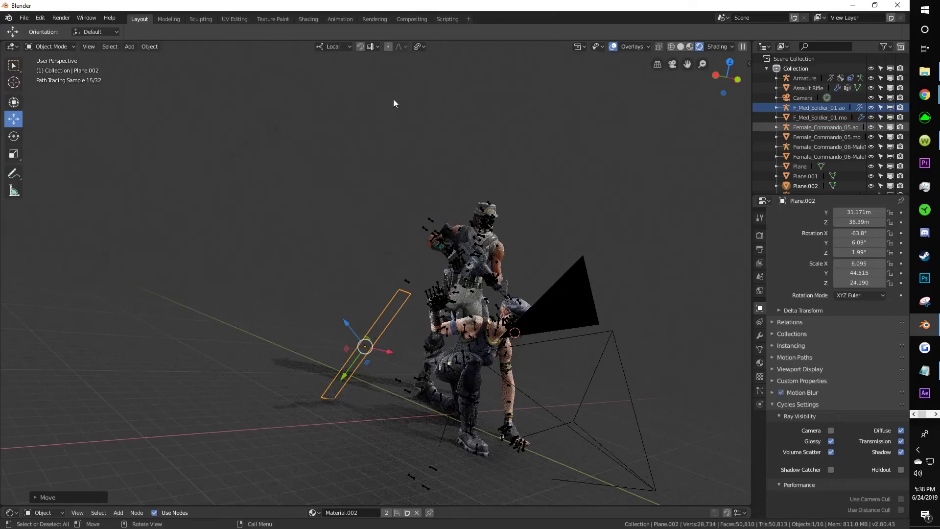
# Step: Switch the transform orientation to Global and move the duplicated plane across toward the kneeling soldier's raised leg
pyautogui.click(333, 47)
pyautogui.click(326, 77)
pyautogui.moveTo(357, 326); pyautogui.dragTo(470, 357)
pyautogui.click(672, 64)
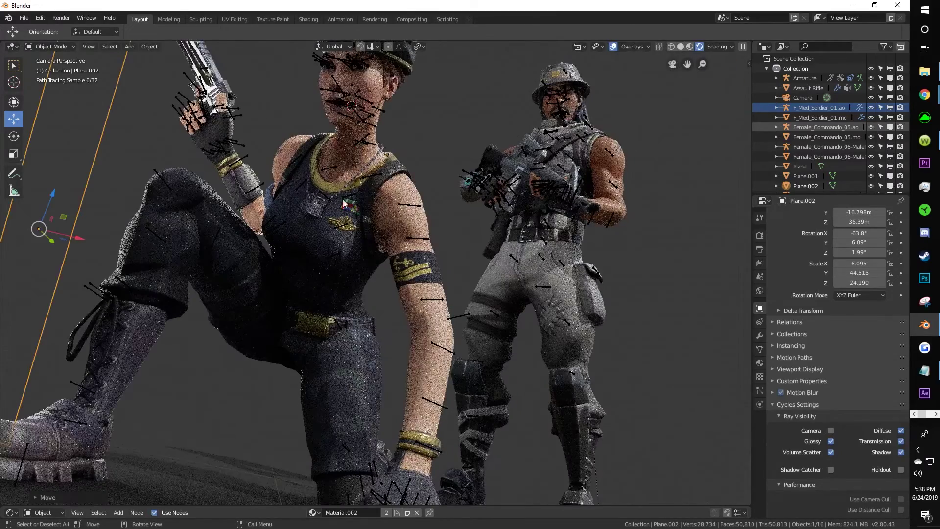
pyautogui.press('g')
pyautogui.moveTo(90, 233); pyautogui.dragTo(79, 254)
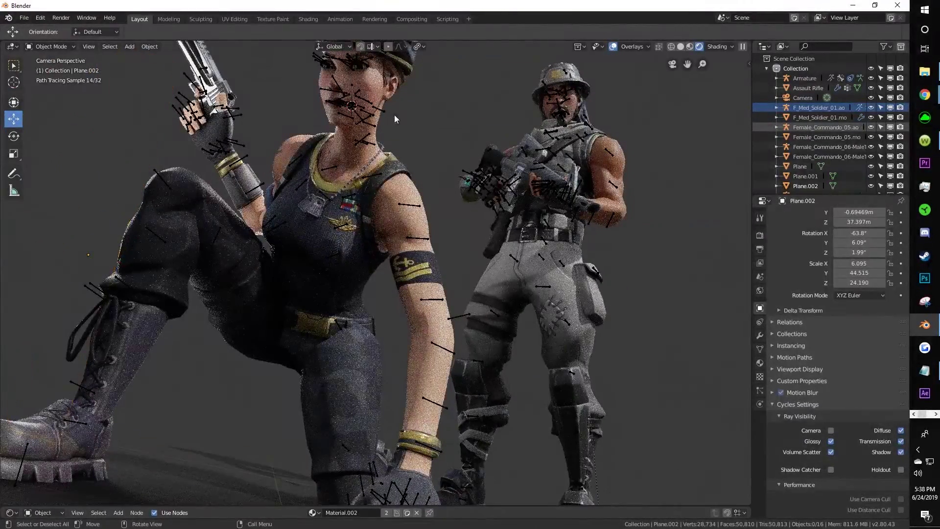
# Step: Rotate the duplicated plane to about -89.8° on X, shrink it to an X scale of about 3.35, and place it behind the kneeling soldier's shin
pyautogui.scroll(-1, 396, 114)
pyautogui.moveTo(514, 196); pyautogui.dragTo(618, 211, button='middle')
pyautogui.scroll(1, 618, 210)
pyautogui.moveTo(402, 346); pyautogui.dragTo(440, 351)
pyautogui.click(14, 137)
pyautogui.press('s')
pyautogui.click(13, 119)
pyautogui.moveTo(506, 353); pyautogui.dragTo(470, 356)
pyautogui.click(672, 64)
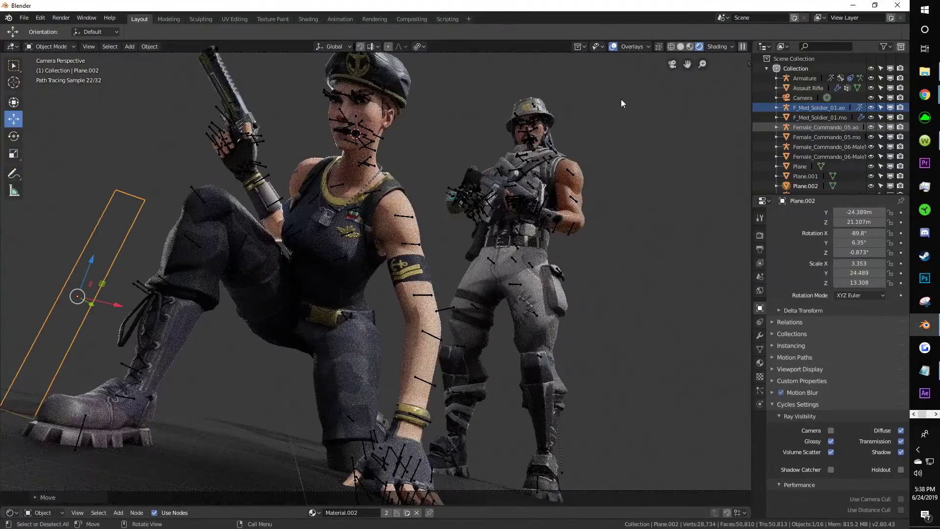
pyautogui.moveTo(121, 306); pyautogui.dragTo(172, 319)
# Step: Duplicate the shoulder plane and position, rotate and scale the copy behind the kneeling soldier's supporting arm
pyautogui.click(233, 175)
pyautogui.click(290, 160)
pyautogui.rightClick(291, 161)
pyautogui.click(291, 160)
pyautogui.moveTo(331, 218); pyautogui.dragTo(428, 234)
pyautogui.click(13, 136)
pyautogui.click(13, 154)
pyautogui.click(13, 119)
pyautogui.moveTo(416, 275); pyautogui.dragTo(294, 304, button='middle')
pyautogui.click(672, 64)
# Step: Add another plane copy behind the standing soldier's rifle side, adjusting its position, rotation and scale
pyautogui.moveTo(416, 202); pyautogui.dragTo(499, 206)
pyautogui.click(14, 136)
pyautogui.click(14, 154)
pyautogui.moveTo(495, 171); pyautogui.dragTo(475, 172)
pyautogui.click(13, 119)
pyautogui.moveTo(456, 205); pyautogui.dragTo(448, 202)
pyautogui.moveTo(417, 264); pyautogui.dragTo(313, 294, button='middle')
pyautogui.click(13, 136)
pyautogui.click(673, 64)
pyautogui.moveTo(460, 205); pyautogui.dragTo(465, 196)
pyautogui.click(13, 154)
pyautogui.moveTo(460, 210); pyautogui.dragTo(453, 218)
# Step: Place a further plane copy beside the standing soldier's other arm and rotate it toward him
pyautogui.click(13, 119)
pyautogui.moveTo(508, 245); pyautogui.dragTo(597, 264)
pyautogui.click(14, 136)
pyautogui.moveTo(579, 224); pyautogui.dragTo(572, 274)
# Step: Deselect everything and hide the soldiers' armatures, including F_Med_Soldier_01.ao, in the viewport
pyautogui.click(656, 196)
pyautogui.click(871, 165)
pyautogui.scroll(2, 871, 123)
pyautogui.click(871, 77)
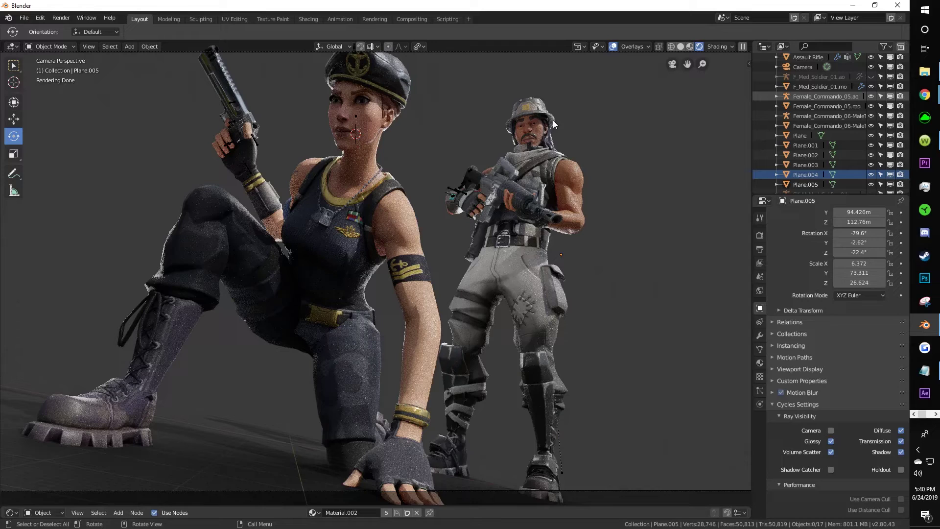
# Step: Examine the Emission material assigned to the individual light planes around both soldiers
pyautogui.click(490, 186)
pyautogui.click(760, 362)
pyautogui.click(417, 171)
pyautogui.click(485, 171)
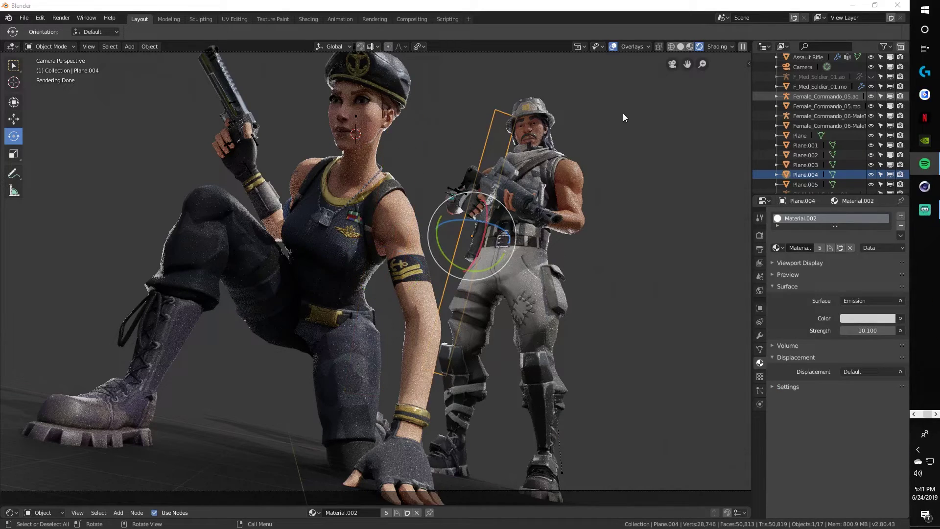
pyautogui.click(597, 133)
pyautogui.click(497, 146)
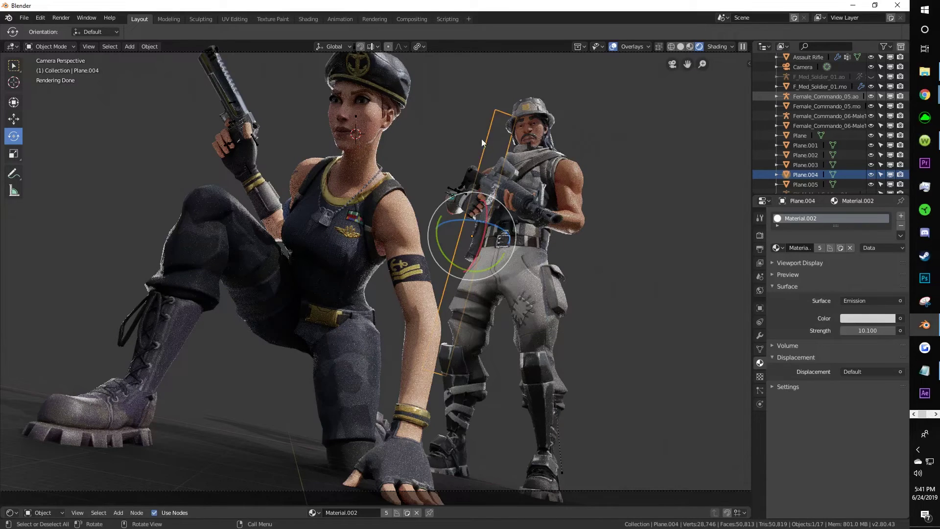
pyautogui.click(398, 143)
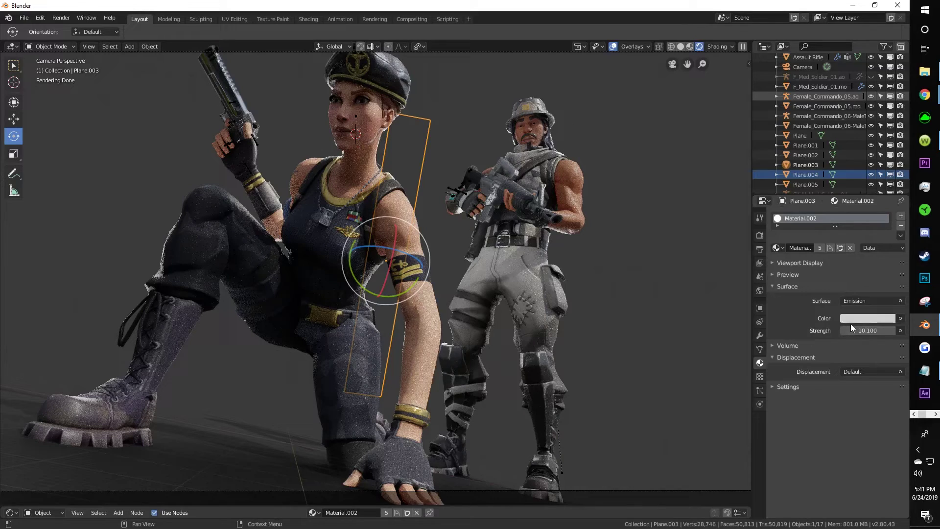
pyautogui.click(155, 215)
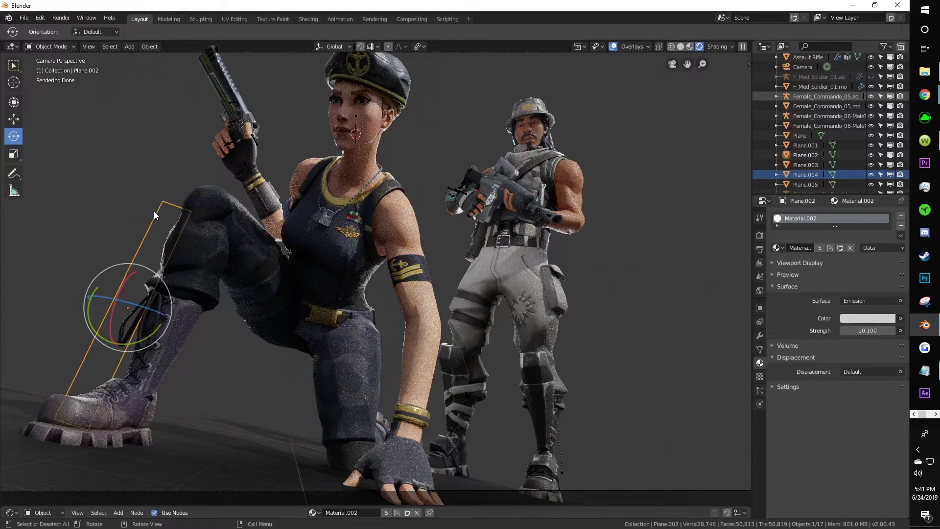
# Step: Give Plane.003, Plane.001, Plane.002, Plane.004 and Plane.005 each their own single-user copy of Material.002
pyautogui.click(418, 149)
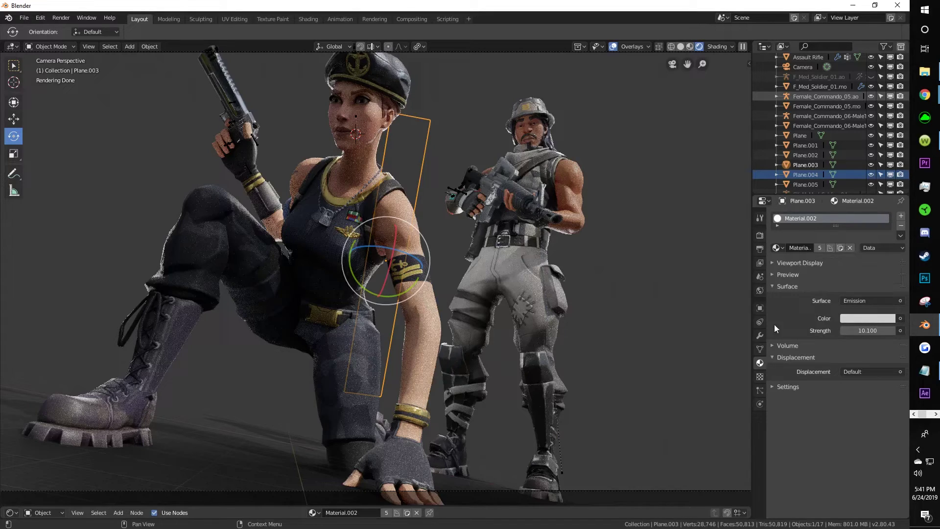
pyautogui.click(842, 248)
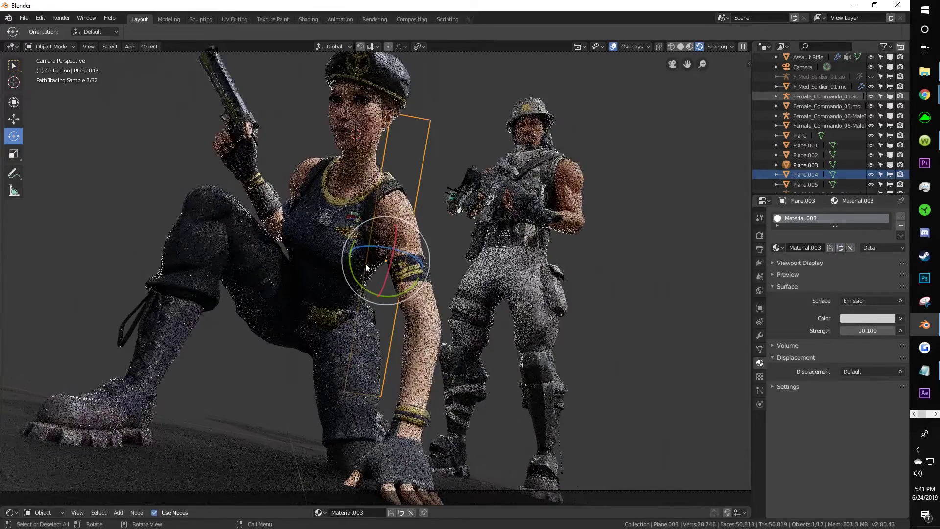
pyautogui.click(294, 146)
pyautogui.click(838, 248)
pyautogui.click(178, 279)
pyautogui.click(842, 249)
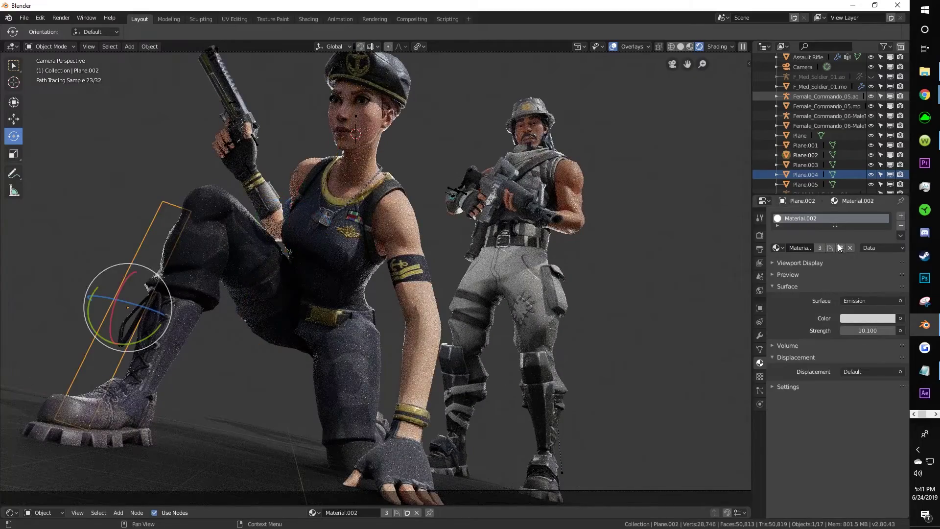
pyautogui.click(485, 145)
pyautogui.click(840, 248)
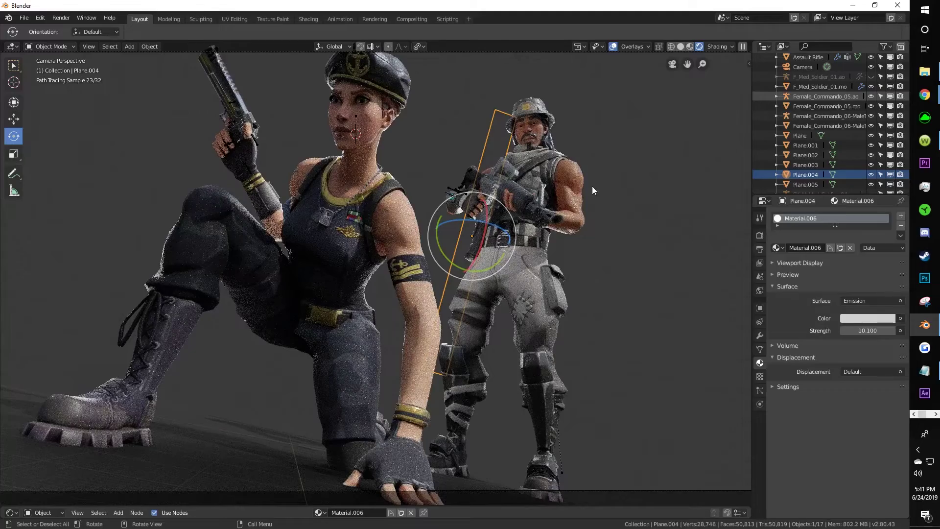
pyautogui.click(583, 145)
pyautogui.click(841, 247)
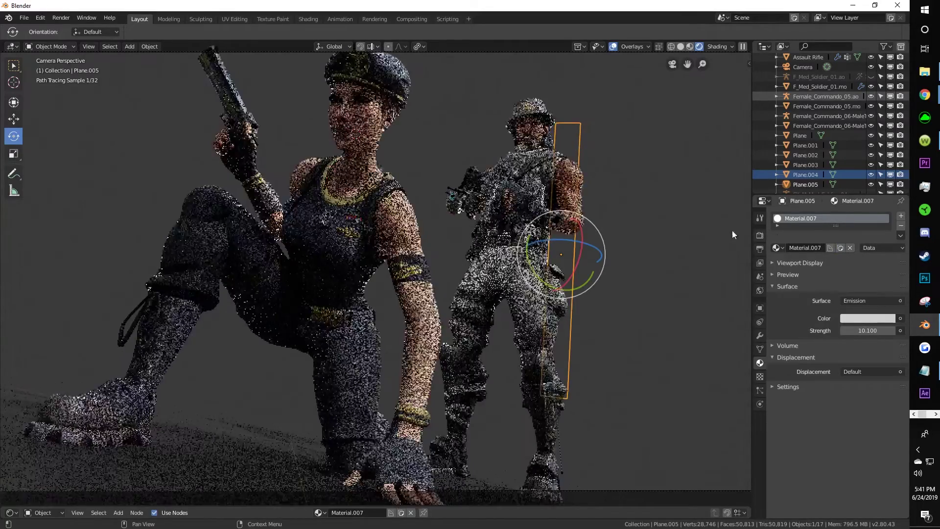
# Step: Lower the emission strength of Plane.005 to 3.1 and of Plane.004 to 3.5, the planes lighting the standing soldier
pyautogui.moveTo(868, 331); pyautogui.dragTo(847, 330)
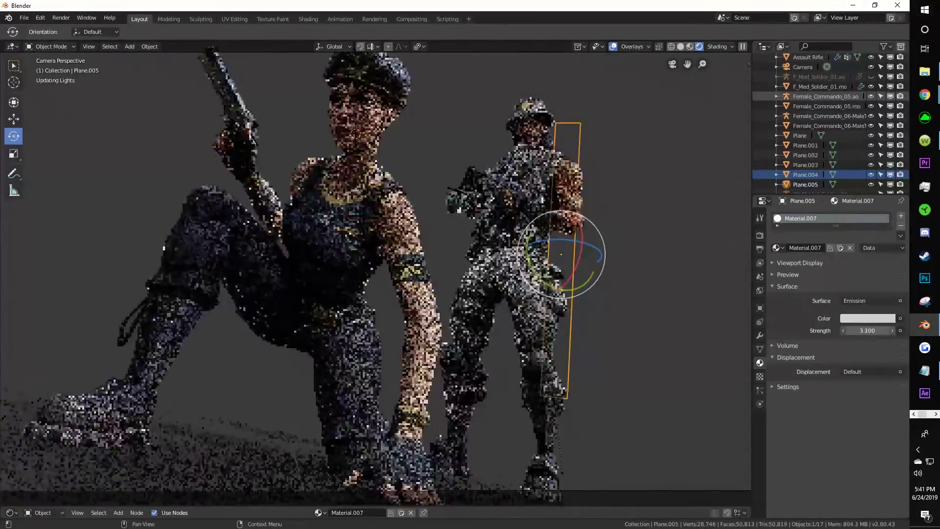
pyautogui.click(465, 243)
pyautogui.moveTo(868, 332); pyautogui.dragTo(838, 331)
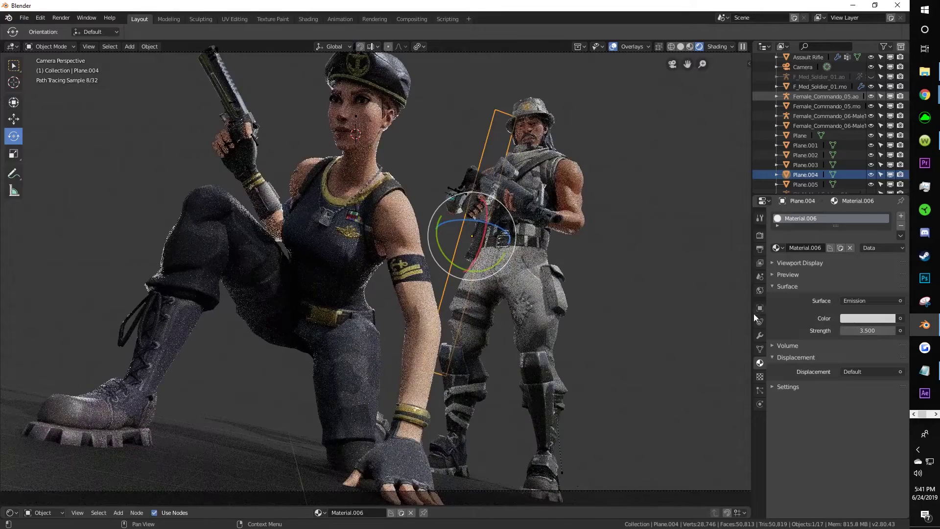
pyautogui.hotkey('alt', 'a')
pyautogui.click(398, 145)
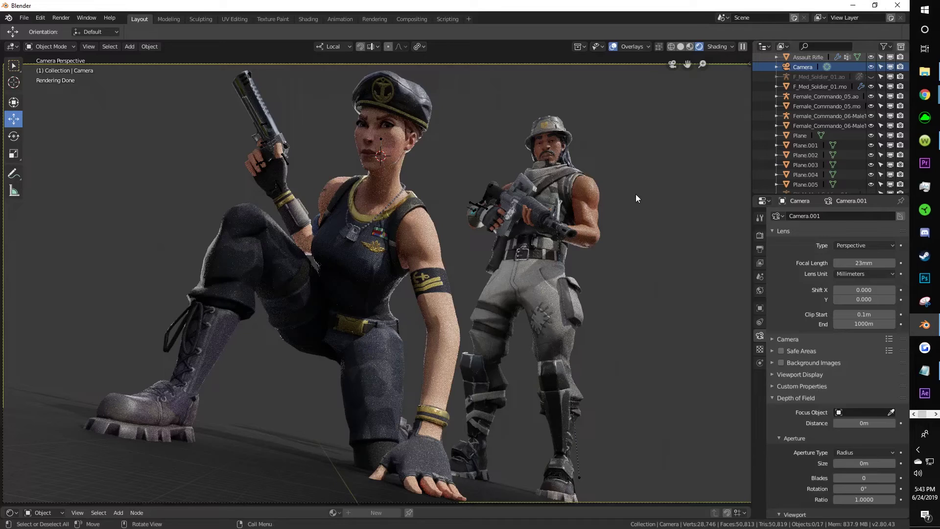
# Step: Raise the Cycles render sampling to 1274 samples in the scene's render properties
pyautogui.scroll(-1, 638, 142)
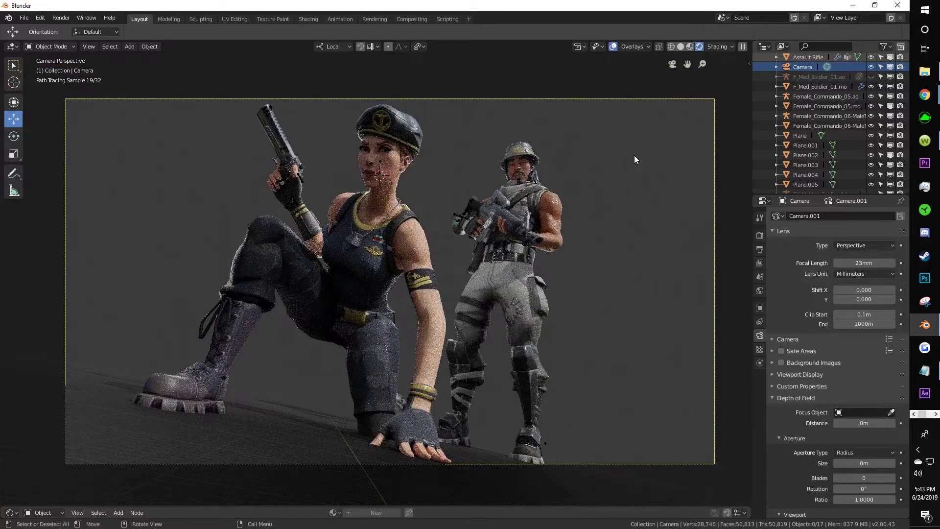
pyautogui.click(760, 236)
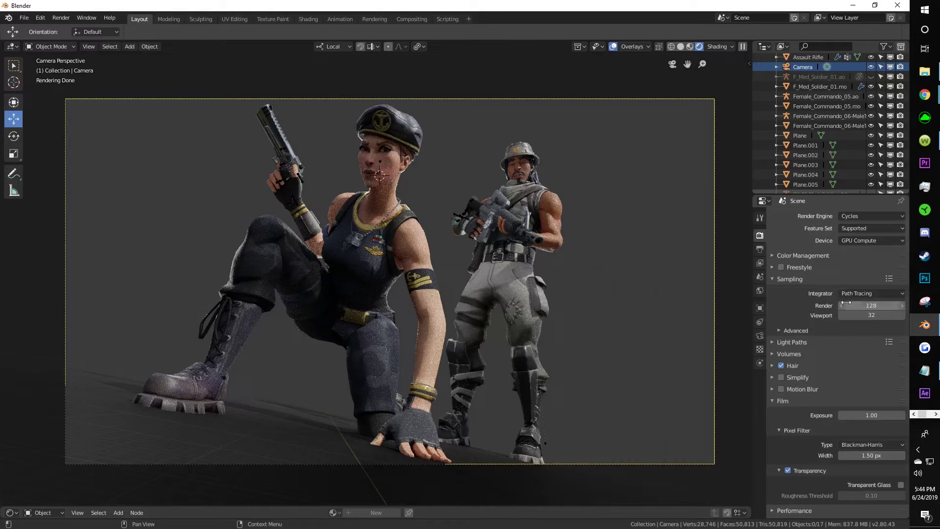
pyautogui.click(799, 282)
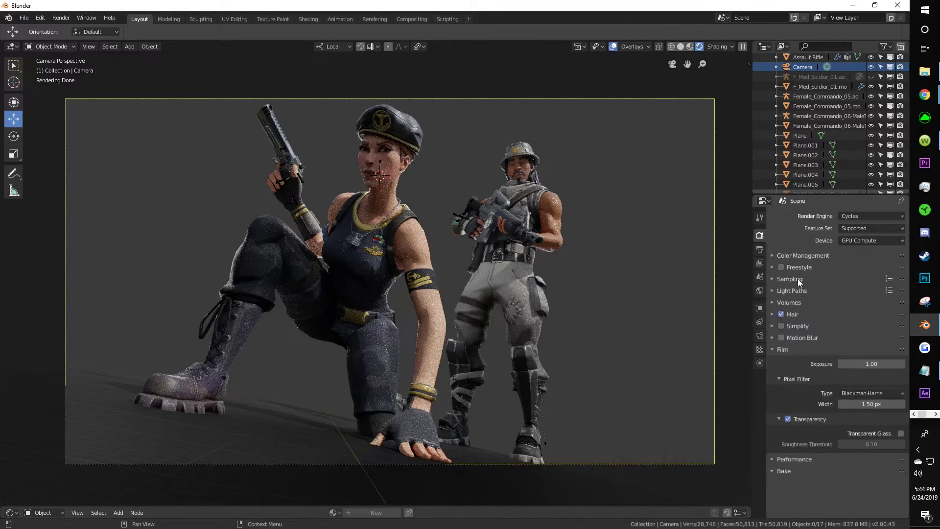
pyautogui.click(792, 279)
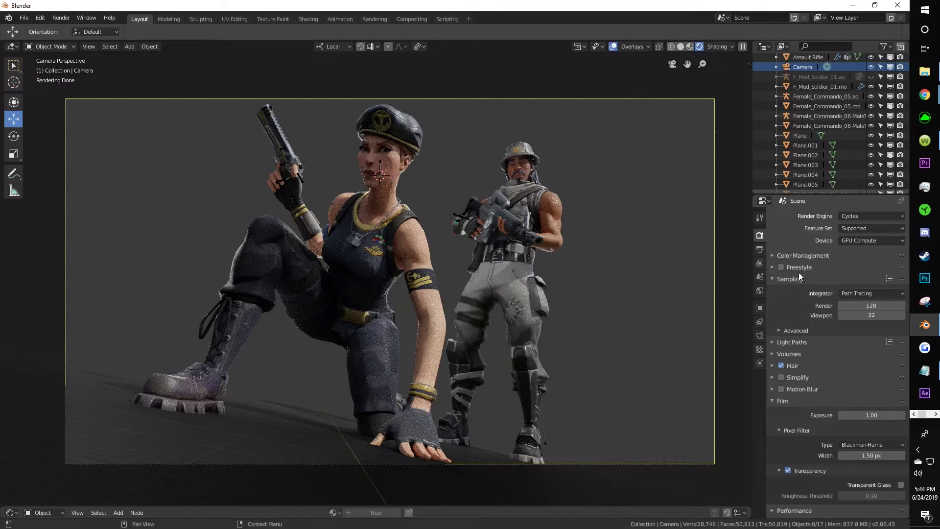
pyautogui.moveTo(878, 305); pyautogui.dragTo(891, 305)
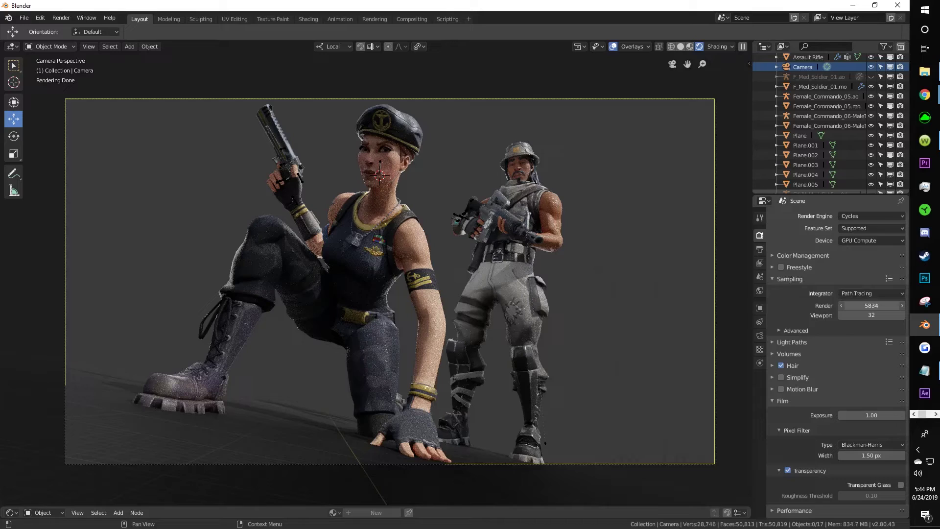
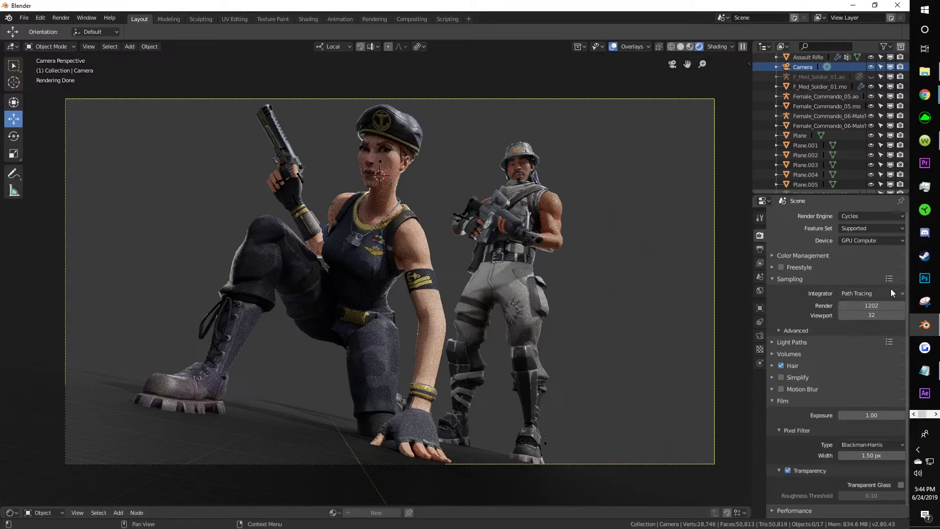
pyautogui.moveTo(874, 305); pyautogui.dragTo(888, 306)
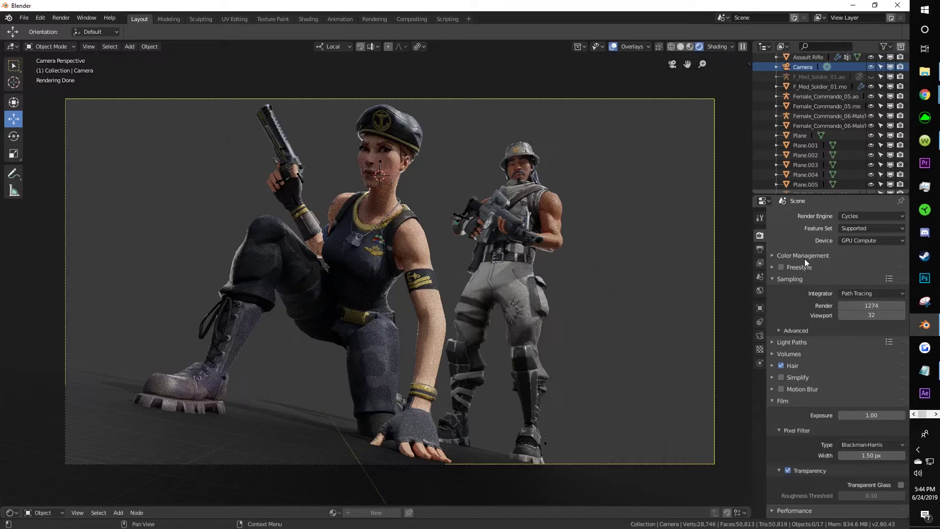
# Step: Enable the D-NOISE AI Denoiser for the view layer with HDR training turned on
pyautogui.click(761, 259)
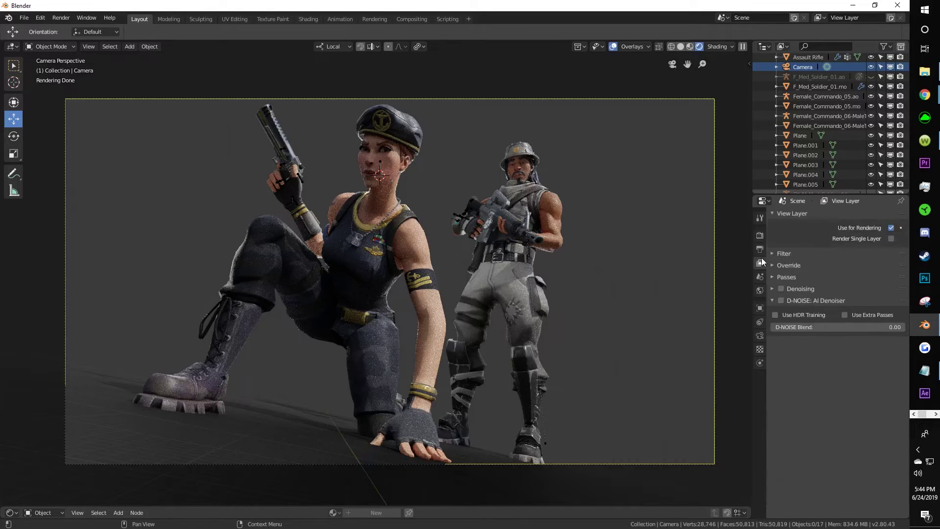
pyautogui.click(777, 299)
pyautogui.click(777, 300)
pyautogui.click(761, 237)
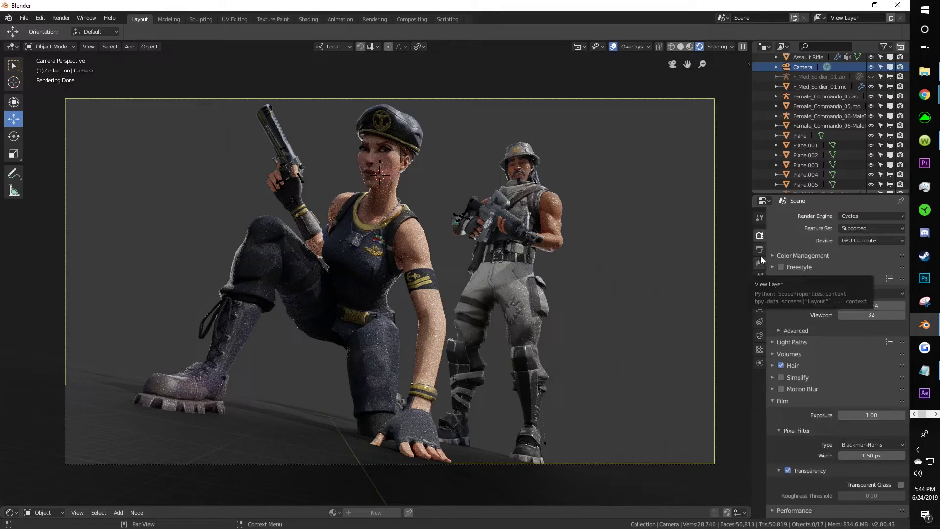
pyautogui.click(759, 262)
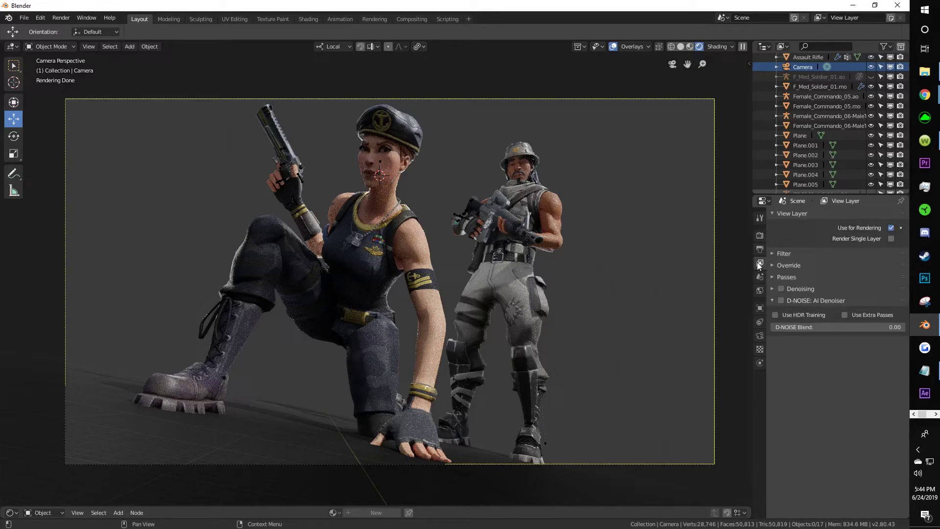
pyautogui.click(789, 300)
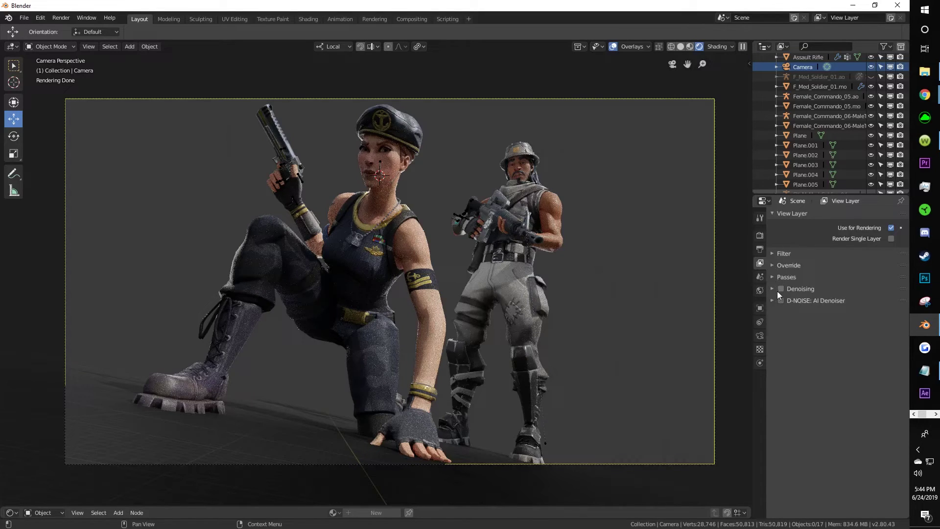
pyautogui.click(774, 300)
pyautogui.click(776, 316)
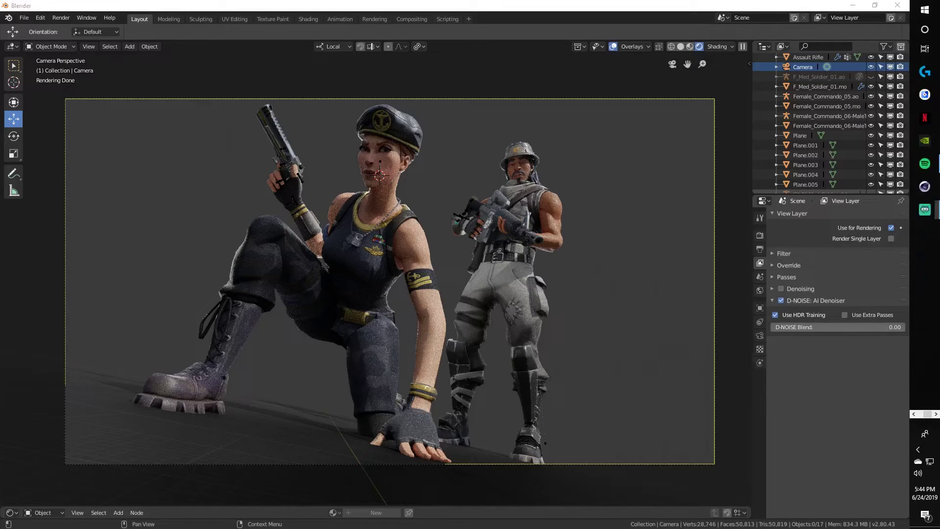
# Step: Set the light path clamping to 6.00 for both direct and indirect light in the render properties
pyautogui.click(760, 236)
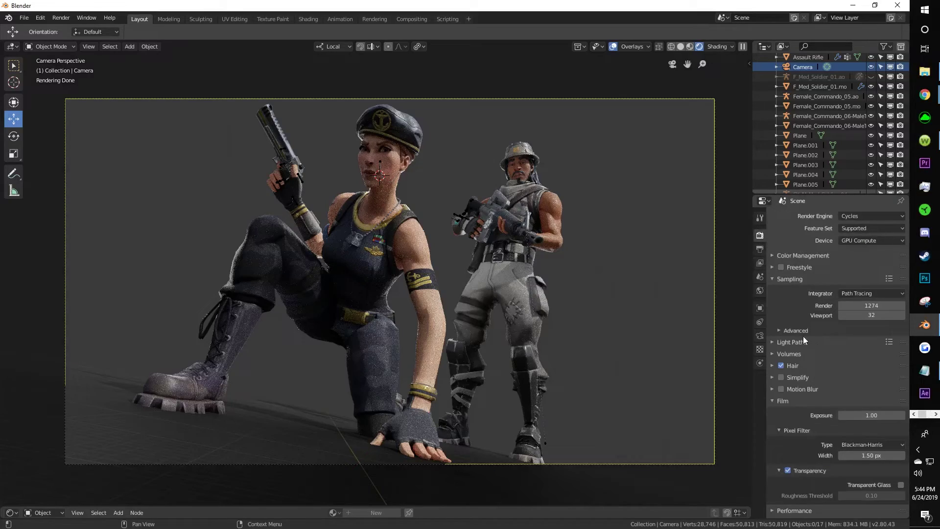
pyautogui.scroll(1, 610, 175)
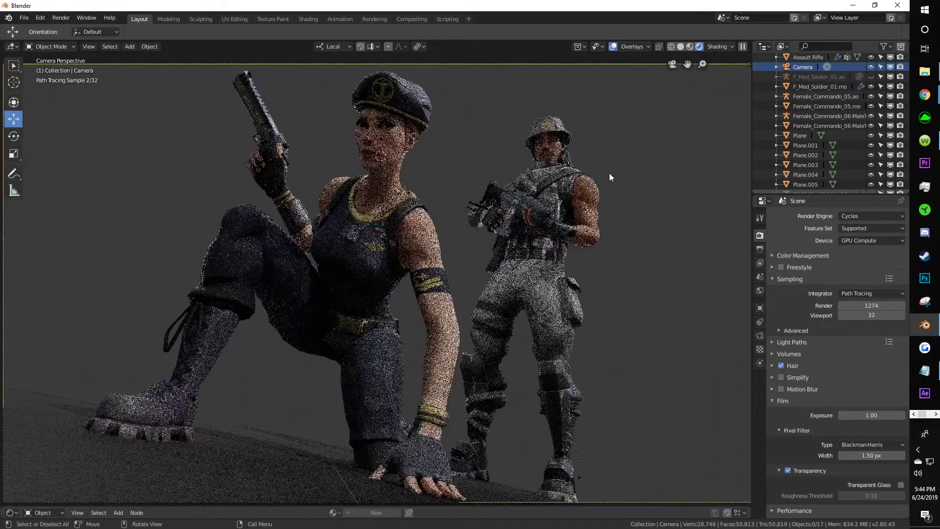
pyautogui.scroll(-1, 658, 181)
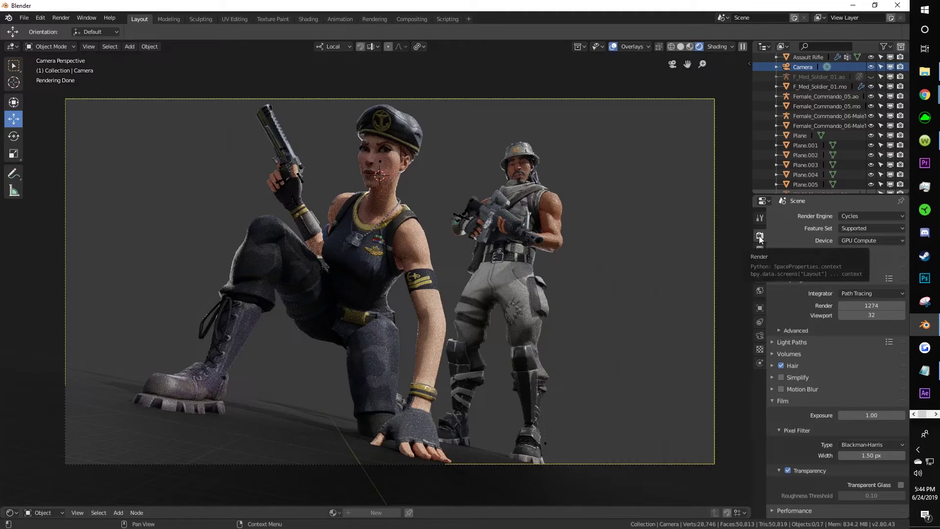
pyautogui.click(786, 342)
pyautogui.scroll(-4, 799, 357)
pyautogui.click(862, 371)
pyautogui.write('0.06')
pyautogui.click(865, 380)
pyautogui.click(864, 381)
pyautogui.write('6')
pyautogui.click(810, 377)
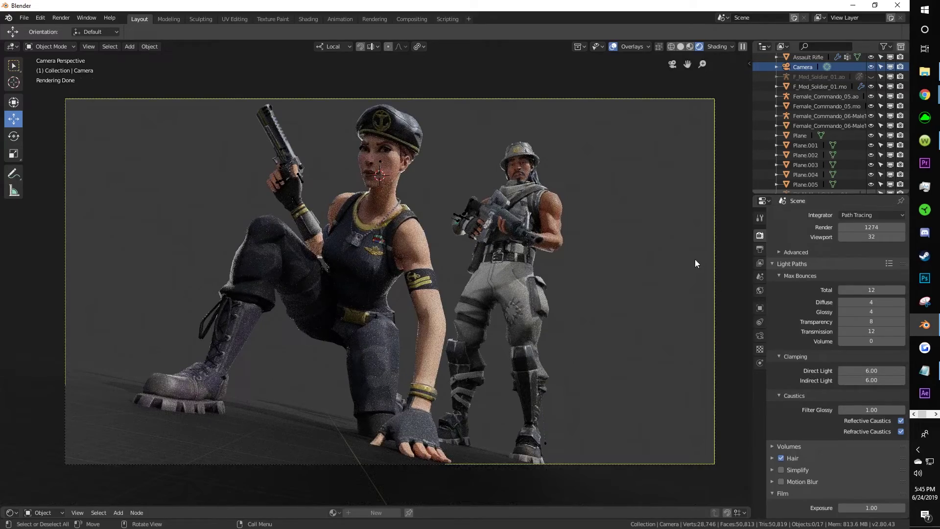
# Step: Leave the camera view and examine the lit soldiers from another angle in the rendered viewport
pyautogui.scroll(2, 690, 258)
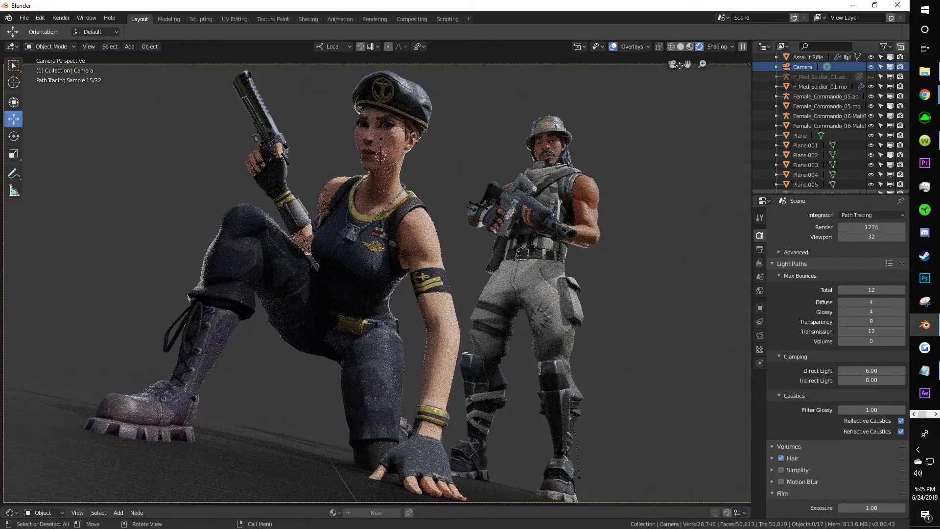
pyautogui.click(675, 64)
pyautogui.scroll(-3, 641, 171)
pyautogui.moveTo(597, 230); pyautogui.dragTo(471, 335, button='middle')
pyautogui.scroll(4, 424, 336)
pyautogui.click(423, 337)
pyautogui.scroll(2, 471, 336)
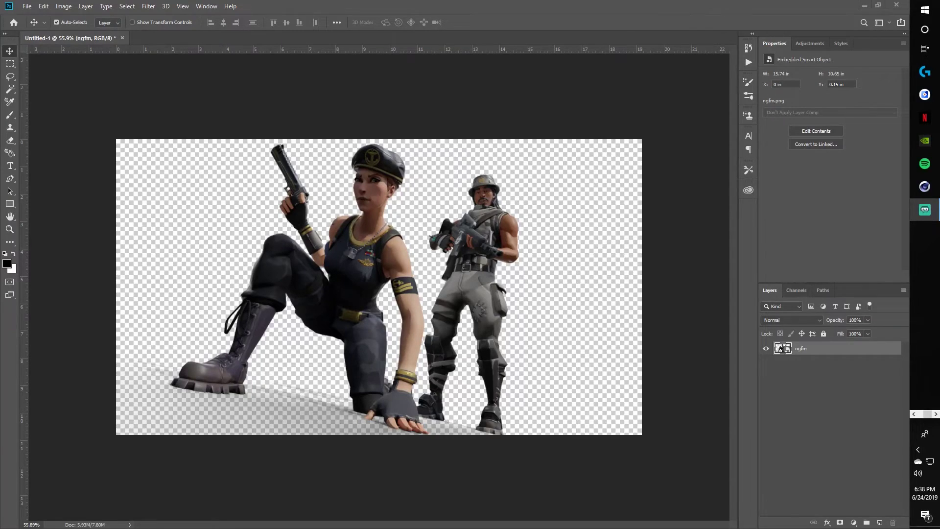
# Step: Switch to Photoshop and examine the transparent render of both soldiers on the ngfm layer at different magnifications
pyautogui.keyDown('alt'); pyautogui.scroll(3, 457, 279); pyautogui.keyUp('alt')
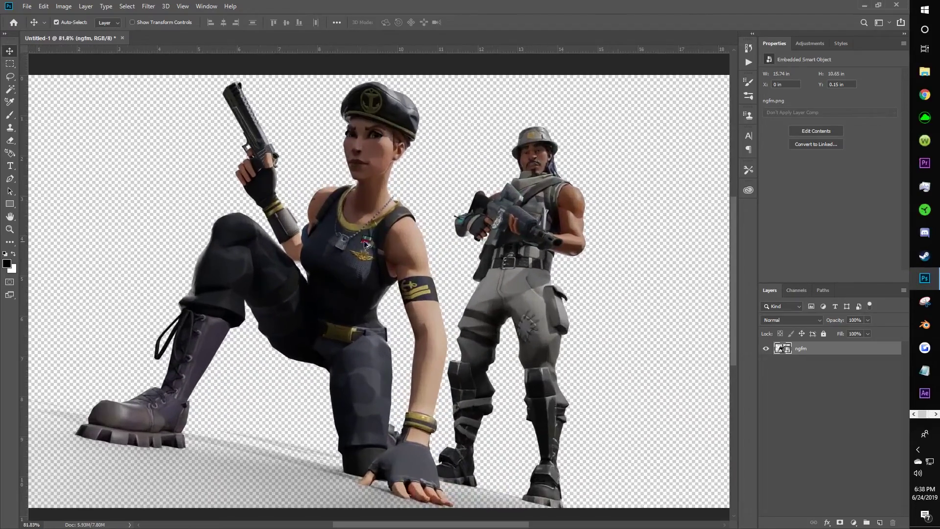
pyautogui.keyDown('alt'); pyautogui.scroll(-1, 457, 279); pyautogui.keyUp('alt')
pyautogui.keyDown('alt'); pyautogui.scroll(3, 448, 280); pyautogui.keyUp('alt')
pyautogui.keyDown('alt'); pyautogui.scroll(-3, 445, 281); pyautogui.keyUp('alt')
pyautogui.keyDown('alt'); pyautogui.scroll(1, 453, 277); pyautogui.keyUp('alt')
pyautogui.keyDown('alt'); pyautogui.scroll(-3, 453, 275); pyautogui.keyUp('alt')
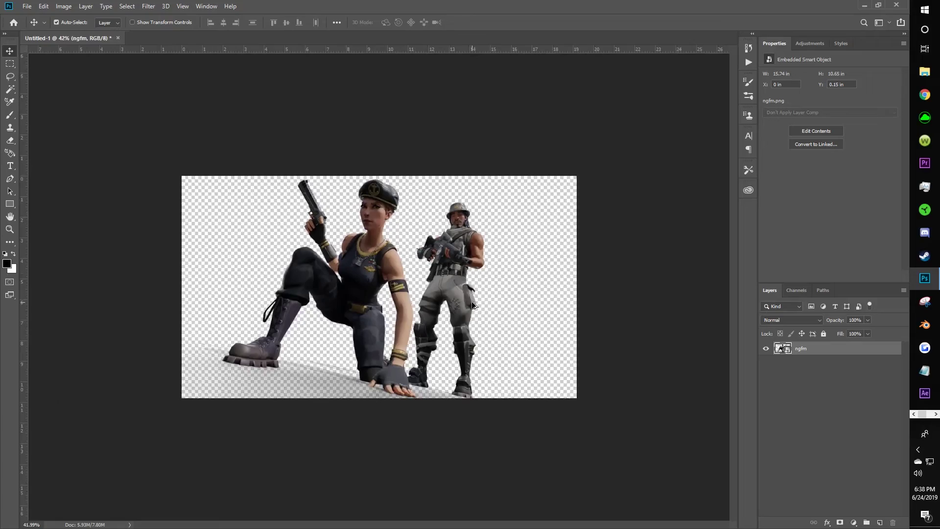
pyautogui.keyDown('alt'); pyautogui.scroll(3, 470, 301); pyautogui.keyUp('alt')
pyautogui.keyDown('alt'); pyautogui.scroll(-1, 473, 305); pyautogui.keyUp('alt')
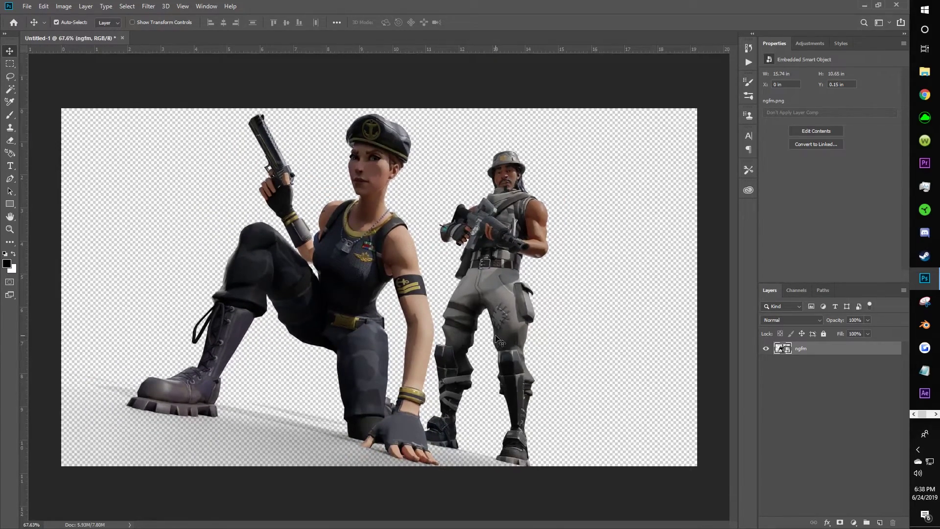
pyautogui.keyDown('alt'); pyautogui.scroll(-2, 515, 259); pyautogui.keyUp('alt')
pyautogui.keyDown('alt'); pyautogui.scroll(3, 490, 262); pyautogui.keyUp('alt')
pyautogui.keyDown('alt'); pyautogui.scroll(-1, 427, 267); pyautogui.keyUp('alt')
pyautogui.keyDown('alt'); pyautogui.scroll(-1, 427, 267); pyautogui.keyUp('alt')
pyautogui.keyDown('alt'); pyautogui.scroll(1, 421, 259); pyautogui.keyUp('alt')
pyautogui.keyDown('alt'); pyautogui.scroll(-1, 414, 252); pyautogui.keyUp('alt')
pyautogui.keyDown('alt'); pyautogui.scroll(-1, 491, 210); pyautogui.keyUp('alt')
pyautogui.keyDown('alt'); pyautogui.scroll(1, 491, 209); pyautogui.keyUp('alt')
pyautogui.keyDown('alt'); pyautogui.scroll(2, 491, 209); pyautogui.keyUp('alt')
pyautogui.keyDown('alt'); pyautogui.scroll(-3, 491, 210); pyautogui.keyUp('alt')
pyautogui.keyDown('alt'); pyautogui.scroll(2, 491, 210); pyautogui.keyUp('alt')
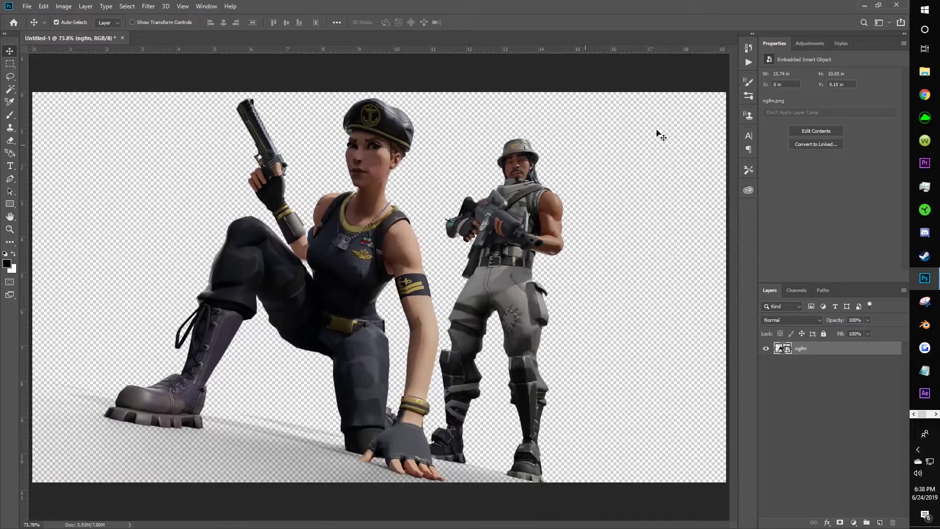
# Step: Open Blizzard's Screenshot Pack from the desktop and look through the Loot Lake day, night and sunset screenshots
pyautogui.press('super+e')
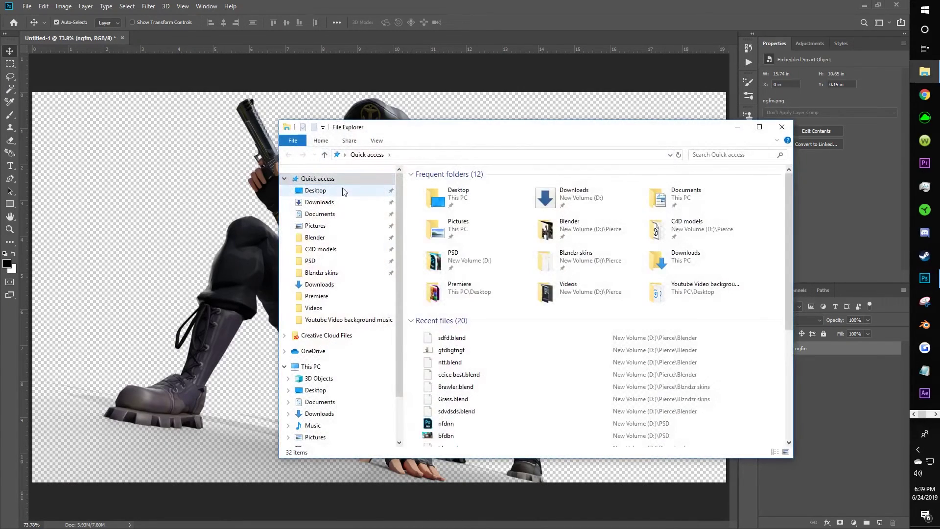
pyautogui.click(344, 191)
pyautogui.doubleClick(755, 210)
pyautogui.doubleClick(492, 196)
pyautogui.doubleClick(448, 196)
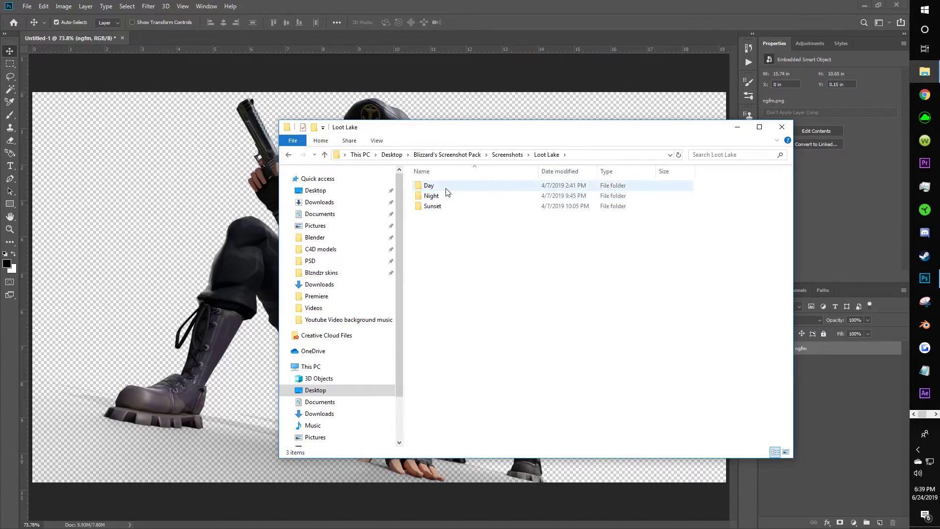
pyautogui.doubleClick(447, 188)
pyautogui.click(288, 155)
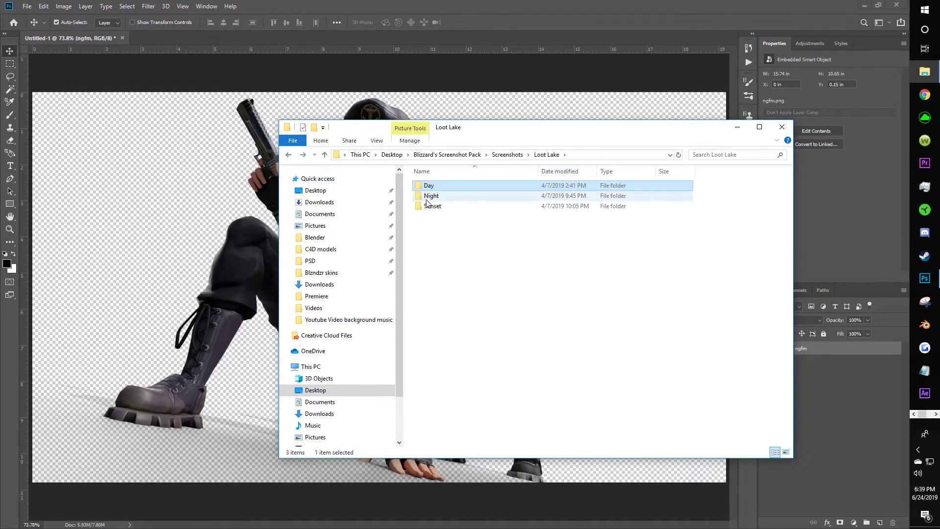
pyautogui.doubleClick(444, 196)
pyautogui.doubleClick(425, 206)
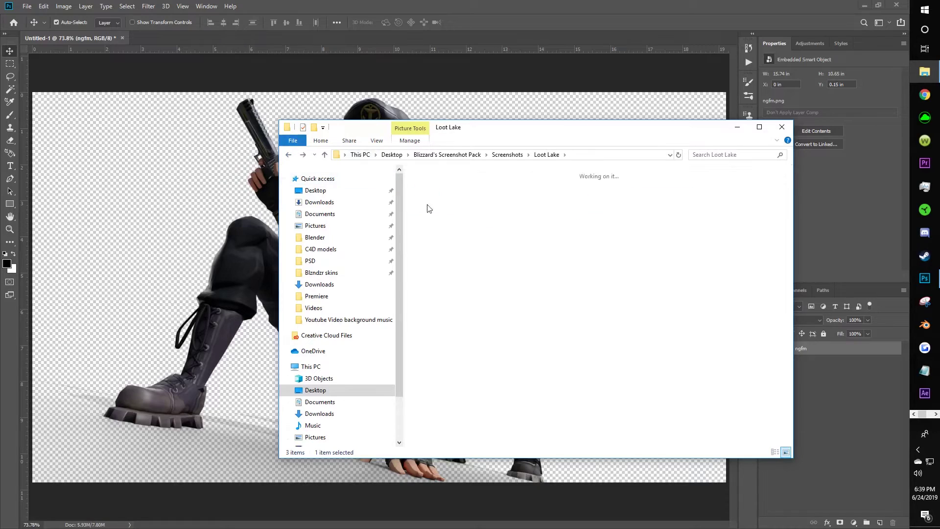
pyautogui.doubleClick(288, 155)
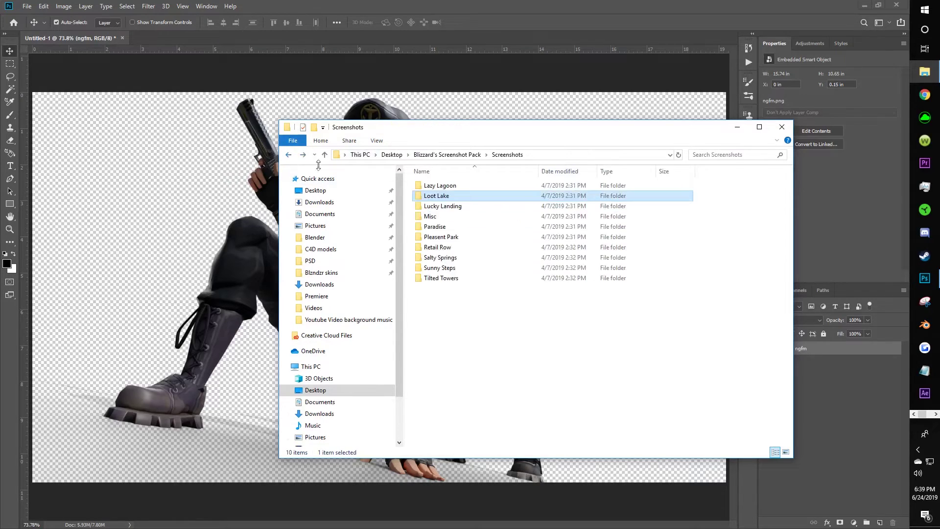
# Step: Look through the pack's Lucky Landing day and Tilted Towers sunset screenshots and its Sunny Steps folder
pyautogui.doubleClick(440, 206)
pyautogui.doubleClick(431, 185)
pyautogui.click(289, 155)
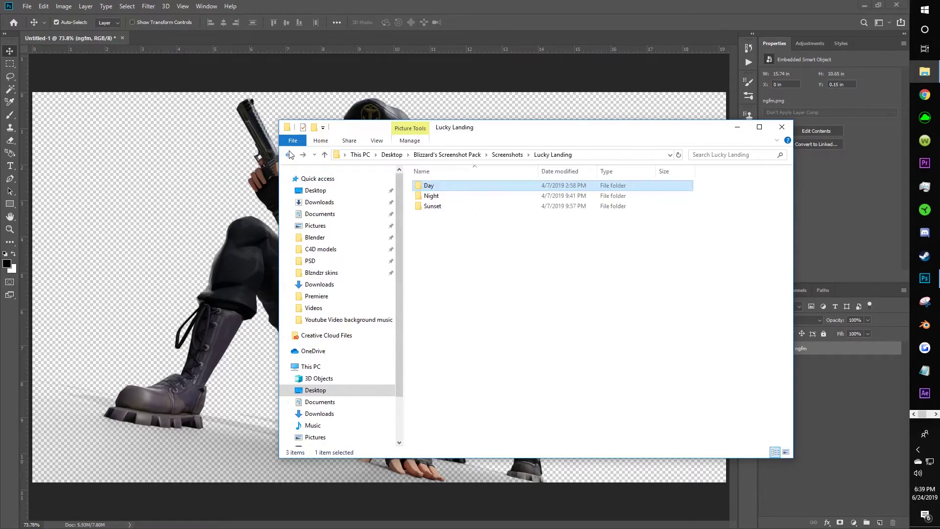
pyautogui.click(289, 155)
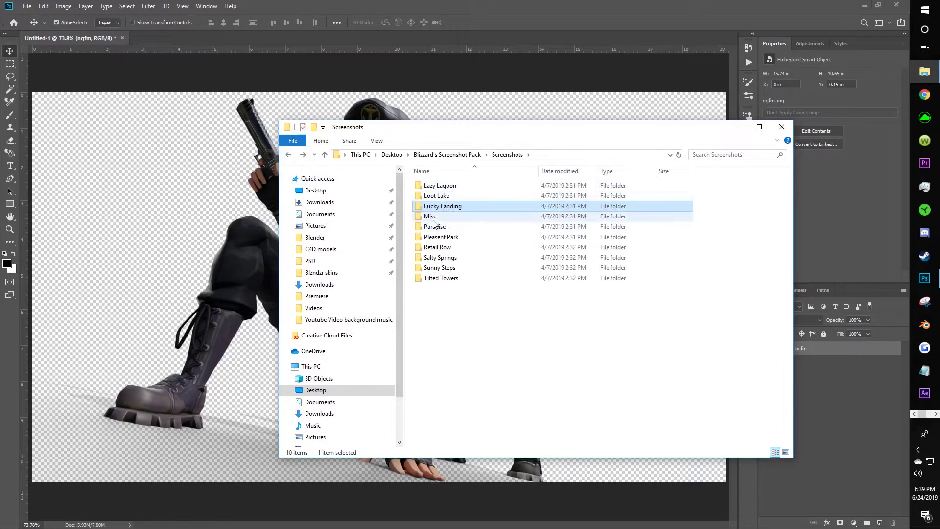
pyautogui.doubleClick(446, 278)
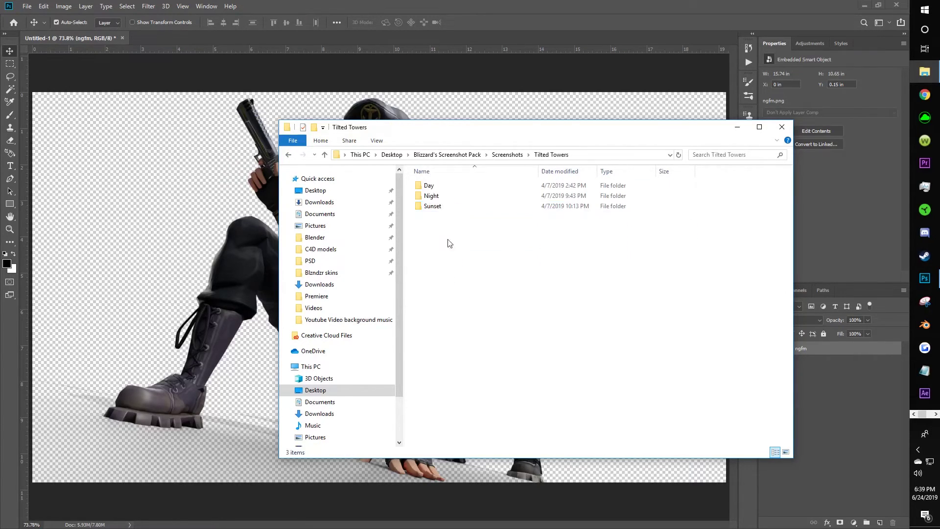
pyautogui.doubleClick(433, 206)
pyautogui.click(288, 155)
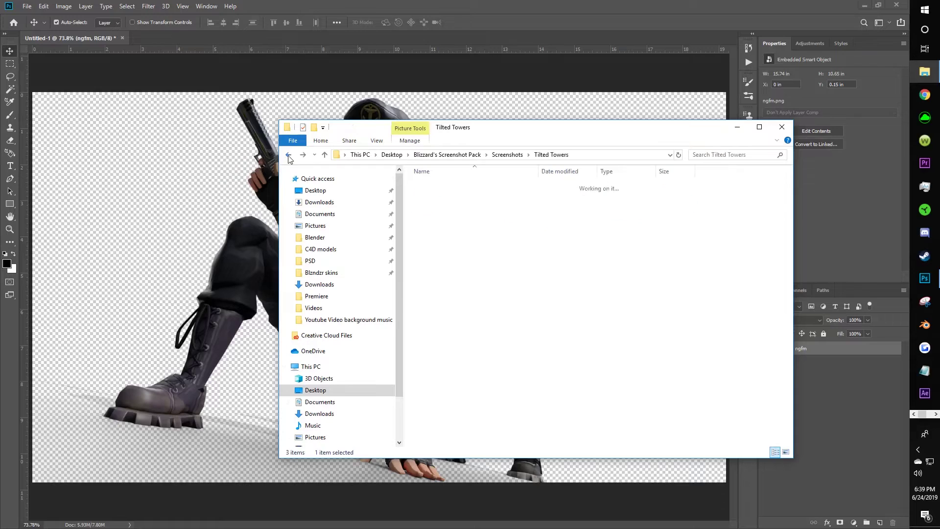
pyautogui.click(289, 155)
pyautogui.doubleClick(432, 268)
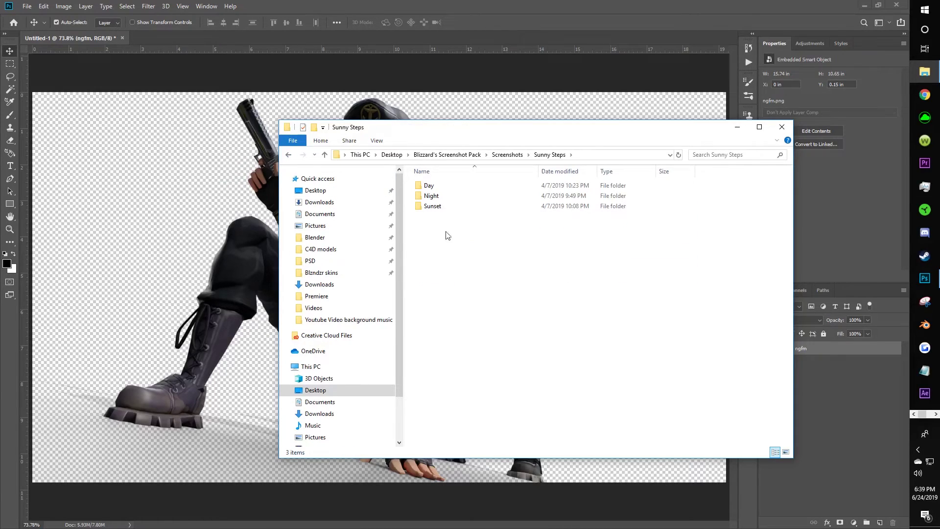
pyautogui.click(289, 154)
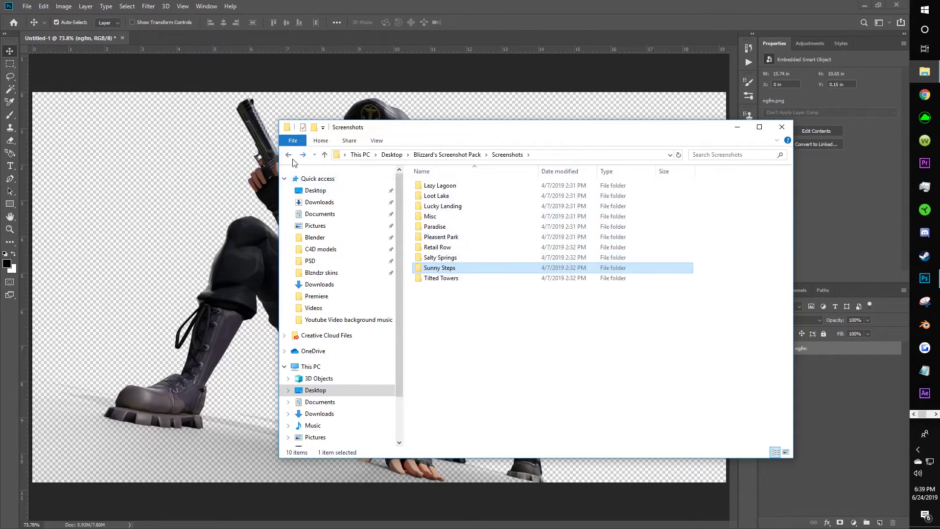
# Step: View the screenshot pack's Renders folder and return to the soldiers document in Photoshop
pyautogui.click(288, 155)
pyautogui.doubleClick(437, 200)
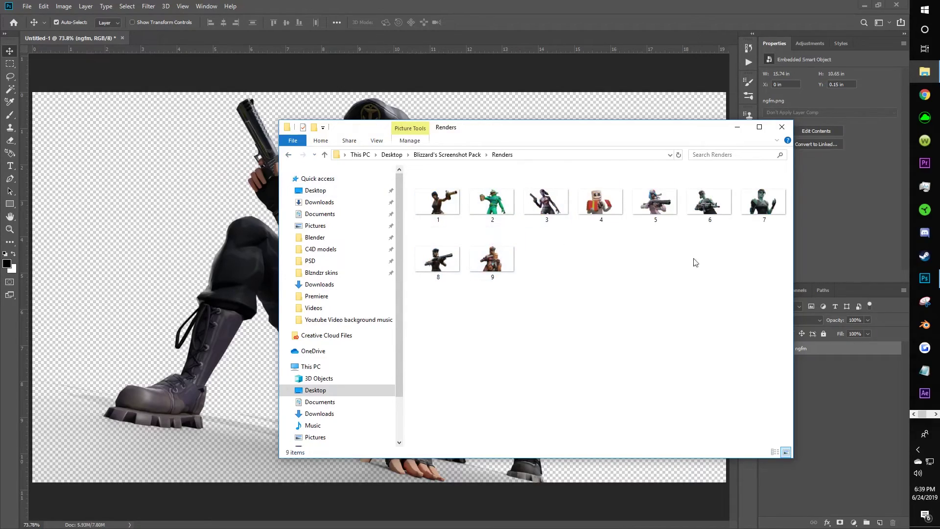
pyautogui.click(592, 97)
pyautogui.keyDown('alt'); pyautogui.scroll(-4, 457, 249); pyautogui.keyUp('alt')
pyautogui.keyDown('alt'); pyautogui.scroll(3, 454, 252); pyautogui.keyUp('alt')
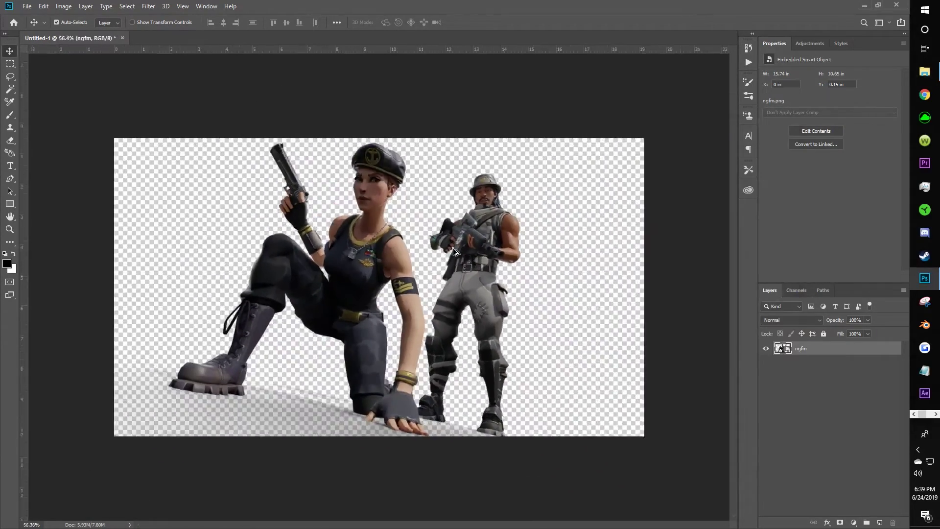
pyautogui.keyDown('alt'); pyautogui.scroll(1, 460, 247); pyautogui.keyUp('alt')
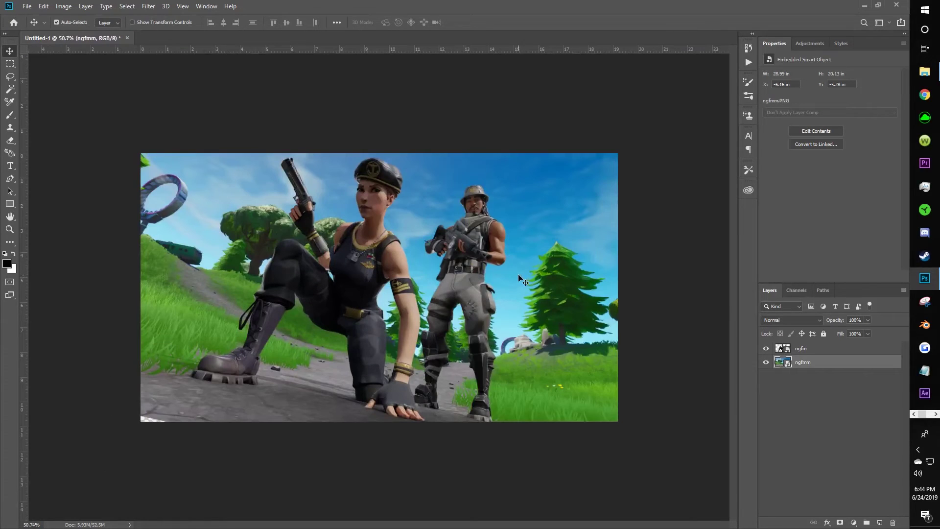
# Step: Enlarge the ngfmm background layer to about 150% and reposition it behind the two soldiers
pyautogui.keyDown('alt'); pyautogui.scroll(-3, 462, 254); pyautogui.keyUp('alt')
pyautogui.keyDown('alt'); pyautogui.scroll(4, 463, 254); pyautogui.keyUp('alt')
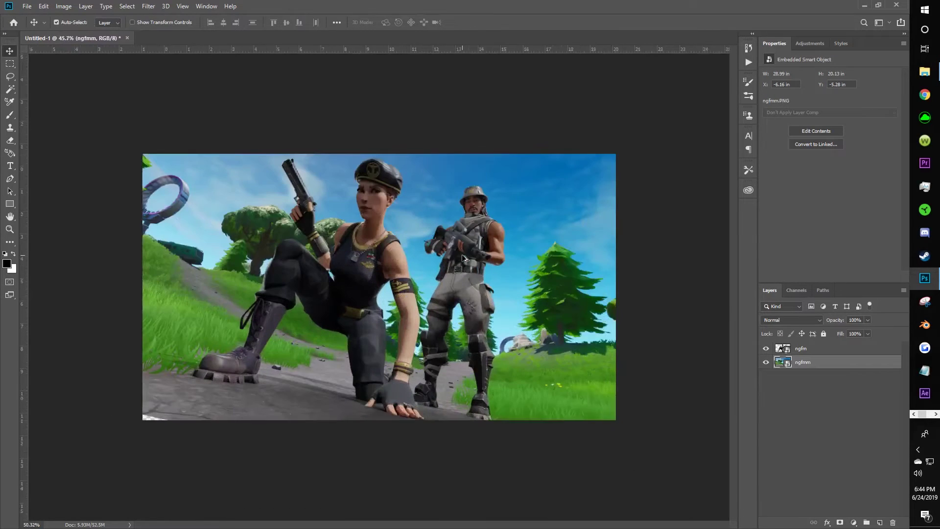
pyautogui.hotkey('ctrl', 't')
pyautogui.keyDown('alt'); pyautogui.scroll(-6, 327, 243); pyautogui.keyUp('alt')
pyautogui.moveTo(166, 106); pyautogui.dragTo(116, 68)
pyautogui.moveTo(175, 122); pyautogui.dragTo(196, 130)
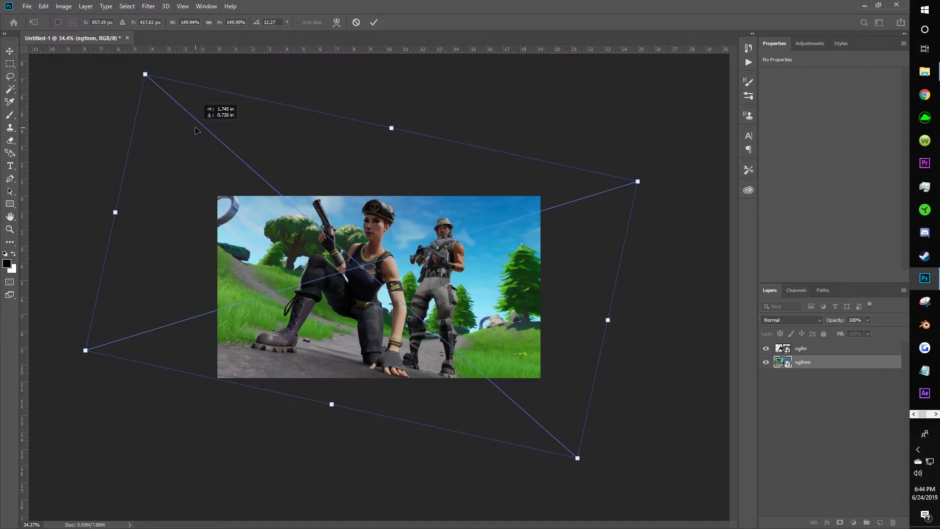
pyautogui.click(374, 22)
pyautogui.keyDown('alt'); pyautogui.scroll(3, 437, 236); pyautogui.keyUp('alt')
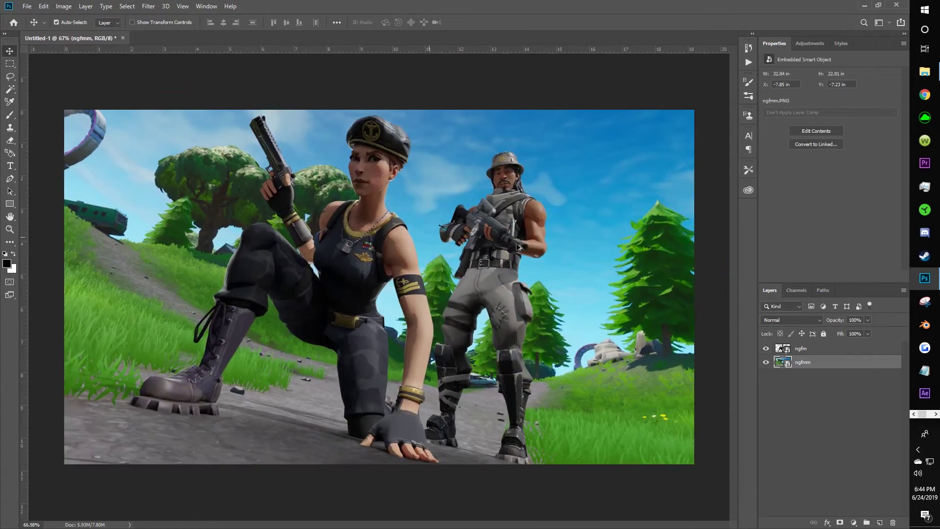
# Step: Select the ngfm soldiers layer and open the file mongraa;.psd from the PSD folder
pyautogui.click(842, 351)
pyautogui.click(925, 72)
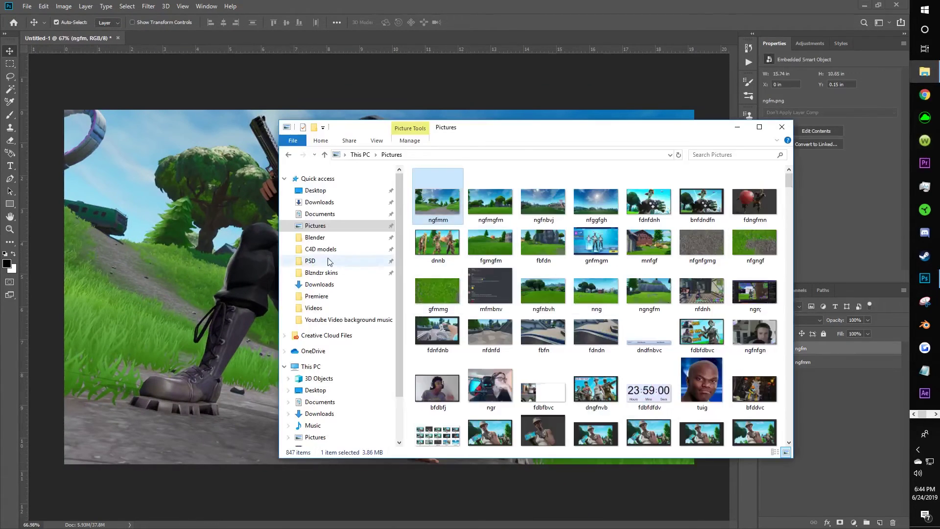
pyautogui.click(387, 261)
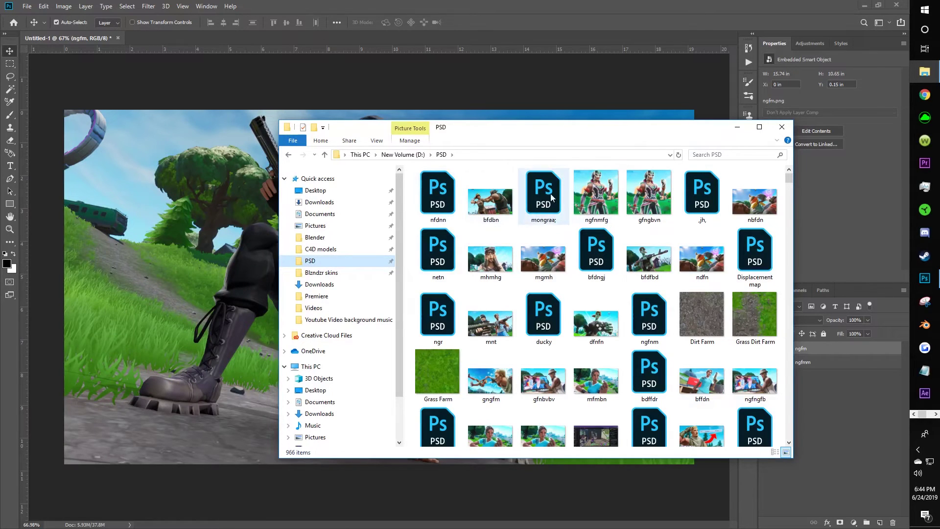
pyautogui.doubleClick(552, 197)
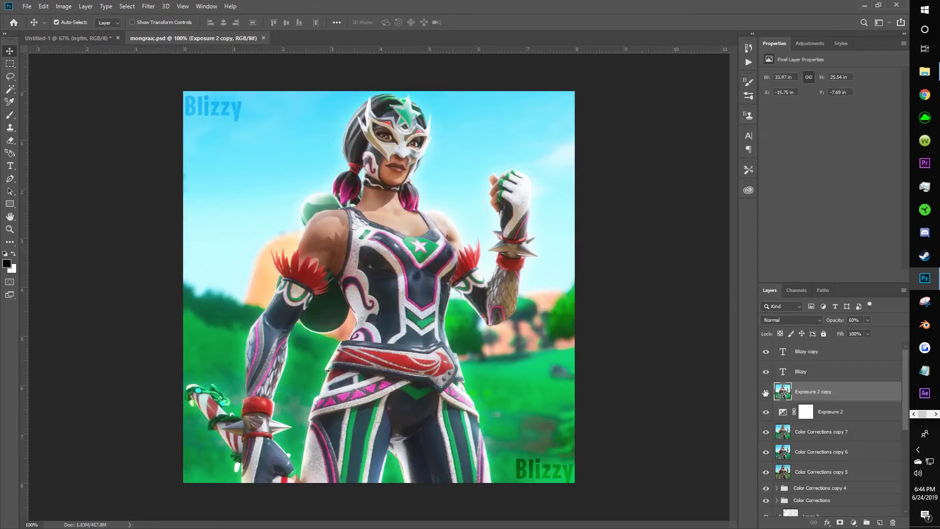
# Step: Copy the Color Corrections copy 4 and Color Corrections groups from mongraa;.psd into the Untitled-1 document
pyautogui.scroll(-3, 805, 407)
pyautogui.click(821, 380)
pyautogui.keyDown('shift'); pyautogui.click(828, 370); pyautogui.keyUp('shift')
pyautogui.moveTo(829, 369); pyautogui.dragTo(295, 149)
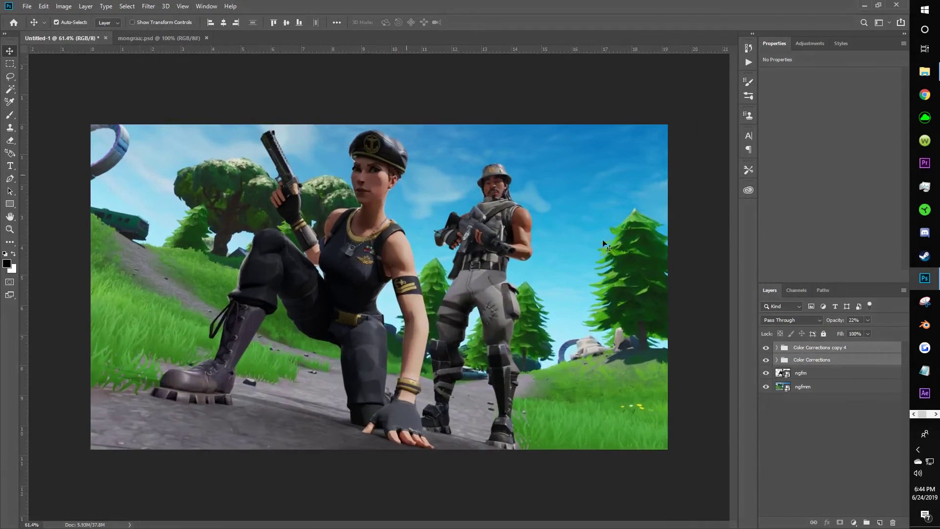
# Step: Add a new empty layer above the ngfm soldiers layer and clip it to that layer
pyautogui.click(800, 374)
pyautogui.click(881, 524)
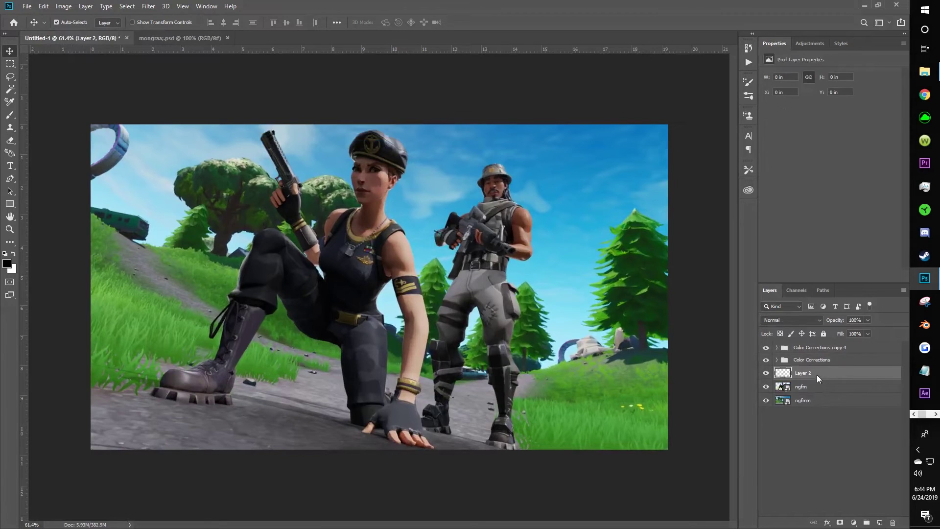
pyautogui.rightClick(816, 373)
pyautogui.click(743, 303)
pyautogui.keyDown('alt'); pyautogui.scroll(2, 277, 209); pyautogui.keyUp('alt')
pyautogui.keyDown('alt'); pyautogui.scroll(-6, 178, 313); pyautogui.keyUp('alt')
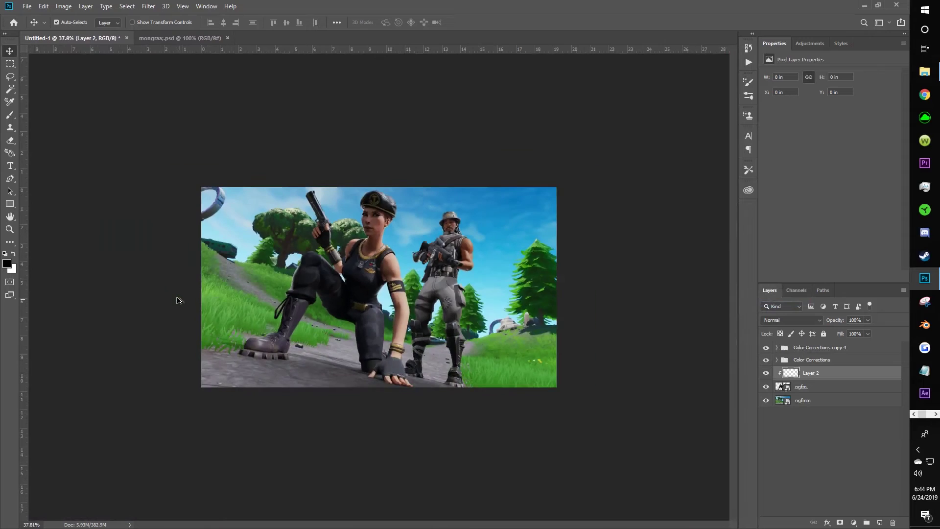
pyautogui.keyDown('alt'); pyautogui.scroll(3, 172, 297); pyautogui.keyUp('alt')
pyautogui.keyDown('alt'); pyautogui.scroll(2, 171, 297); pyautogui.keyUp('alt')
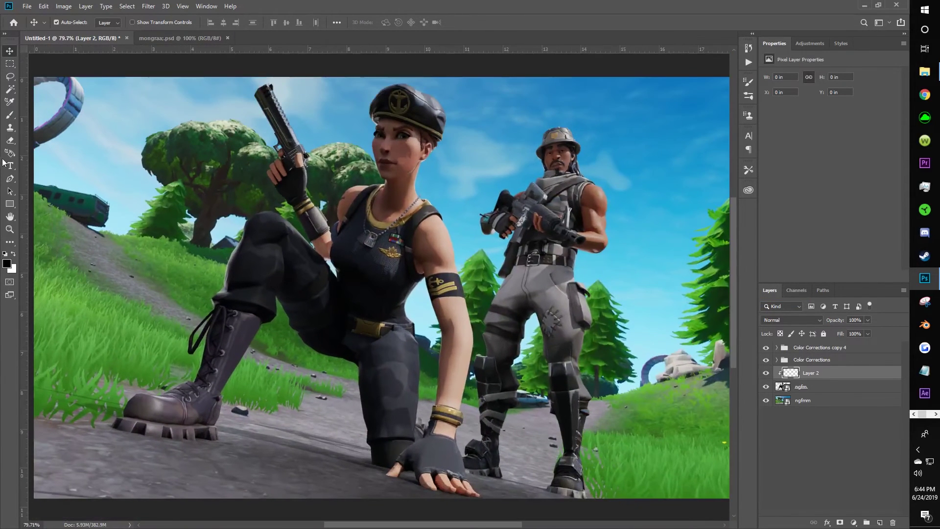
pyautogui.keyDown('alt'); pyautogui.scroll(1, 153, 337); pyautogui.keyUp('alt')
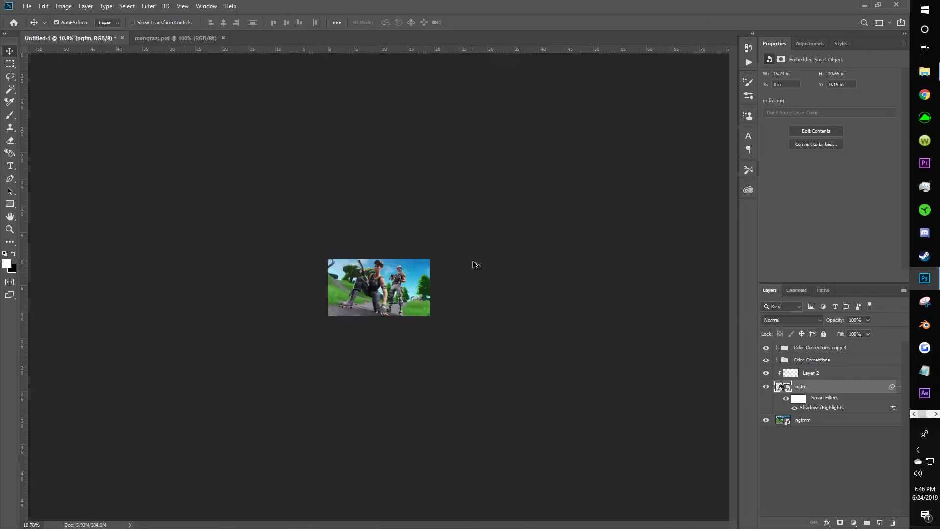
# Step: Apply a Gaussian Blur with a 1-pixel radius to the ngfmm background layer
pyautogui.hotkey('ctrl', '0')
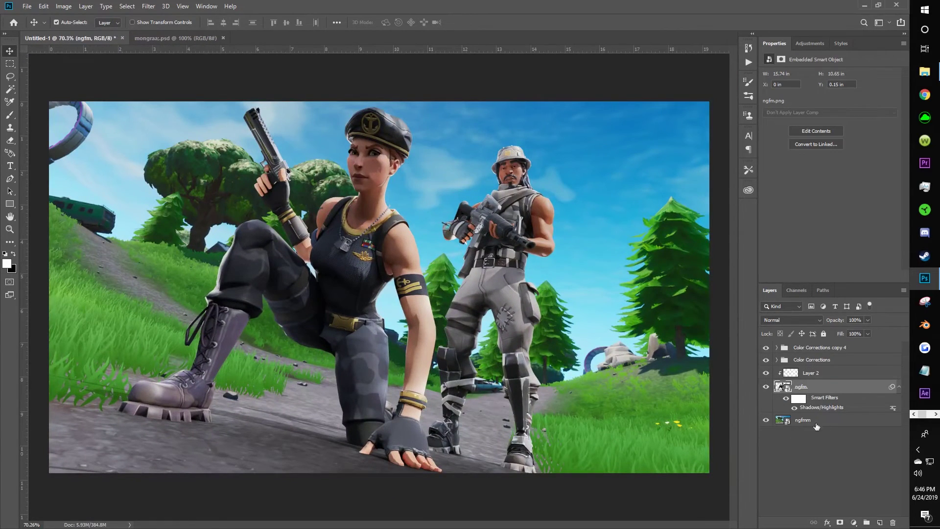
pyautogui.click(836, 421)
pyautogui.click(153, 9)
pyautogui.moveTo(183, 113)
pyautogui.click(303, 153)
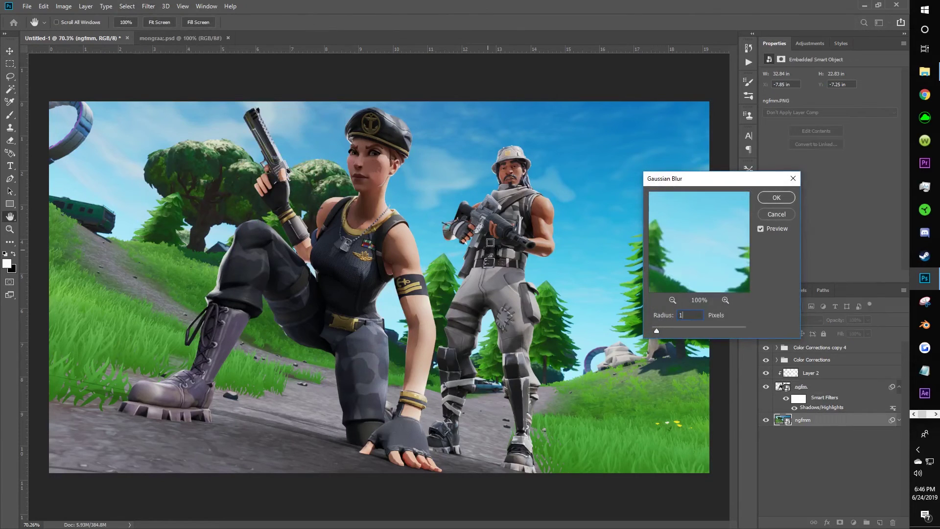
pyautogui.click(784, 198)
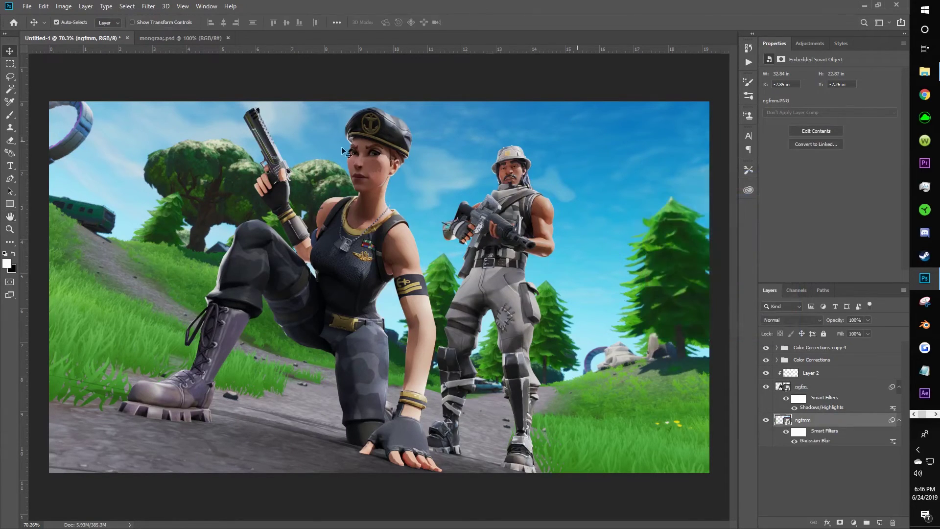
# Step: Add a slight Box Blur to the ngfmm background layer
pyautogui.click(154, 9)
pyautogui.moveTo(179, 117)
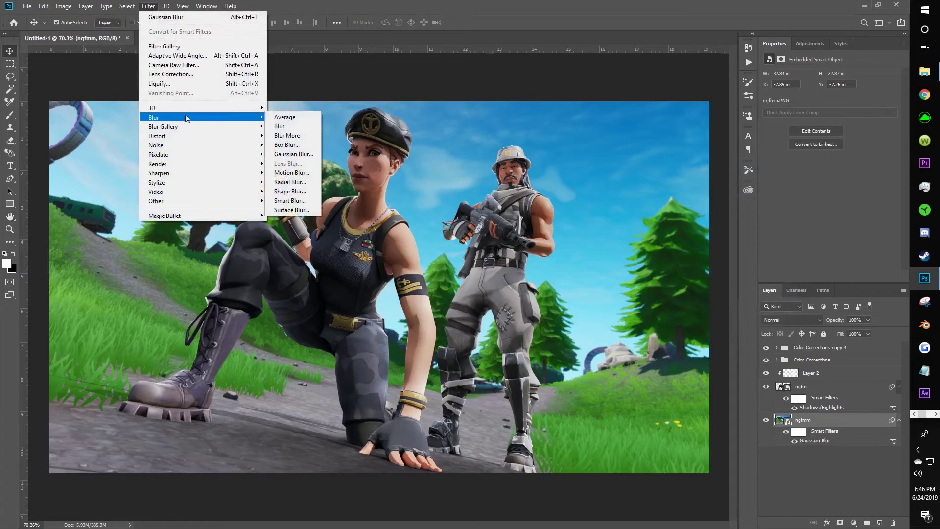
pyautogui.click(287, 145)
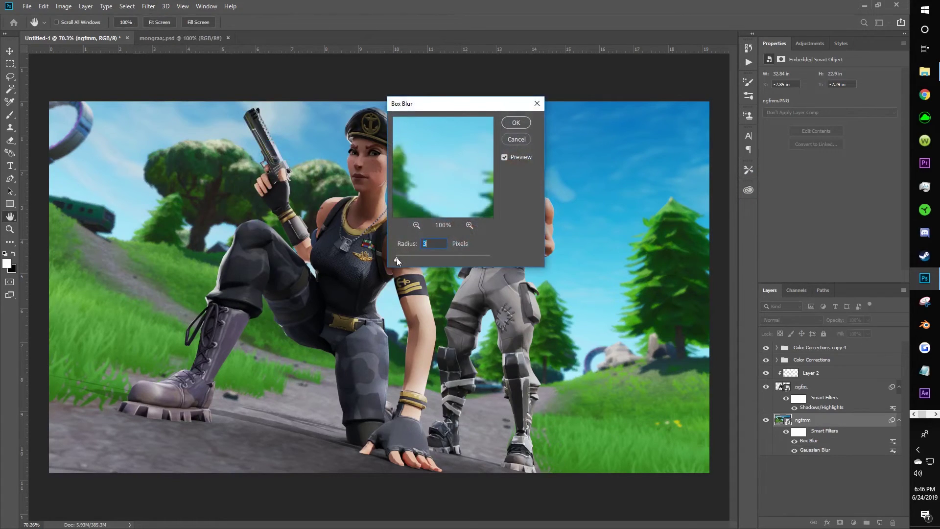
pyautogui.moveTo(397, 258); pyautogui.dragTo(399, 258)
pyautogui.click(516, 122)
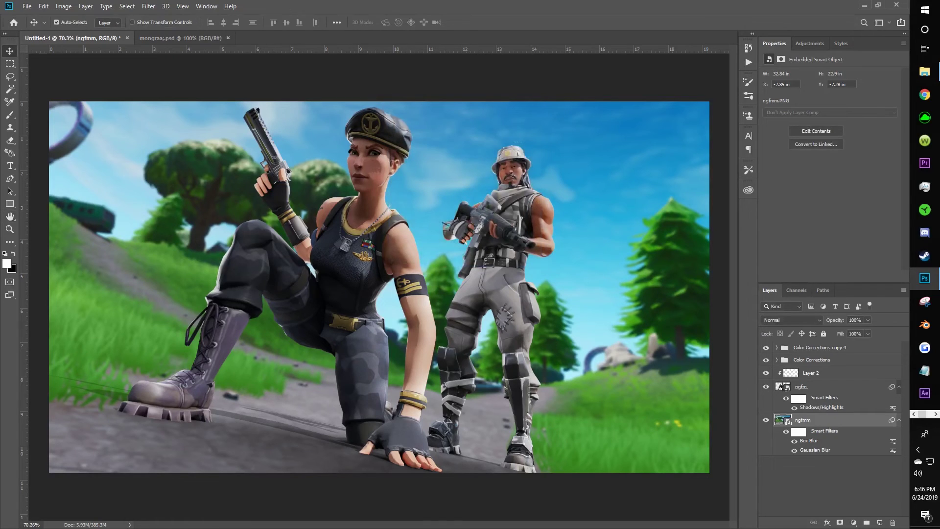
# Step: Erase the ngfmm layer's filter mask over the foreground ground so that area stays sharp
pyautogui.click(793, 432)
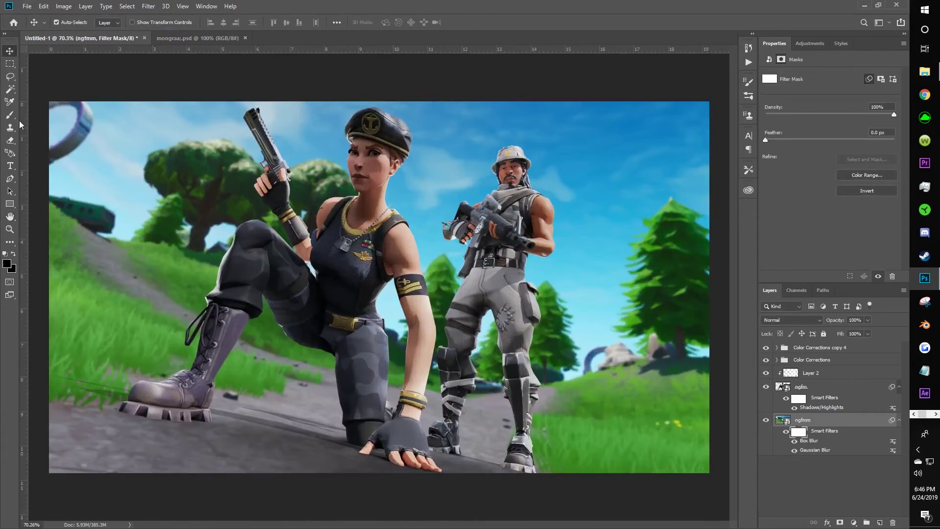
pyautogui.click(14, 140)
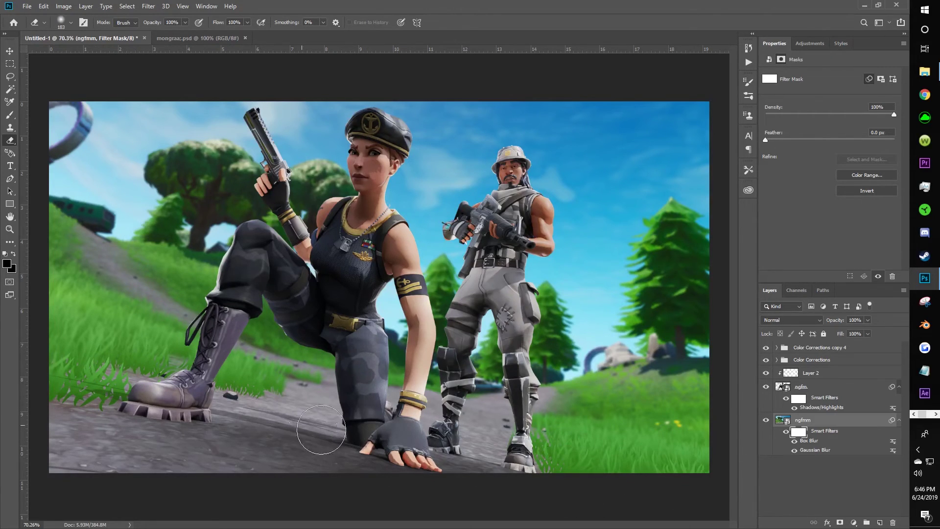
pyautogui.keyDown('alt'); pyautogui.scroll(-5, 281, 354); pyautogui.keyUp('alt')
pyautogui.keyDown('alt'); pyautogui.scroll(6, 281, 354); pyautogui.keyUp('alt')
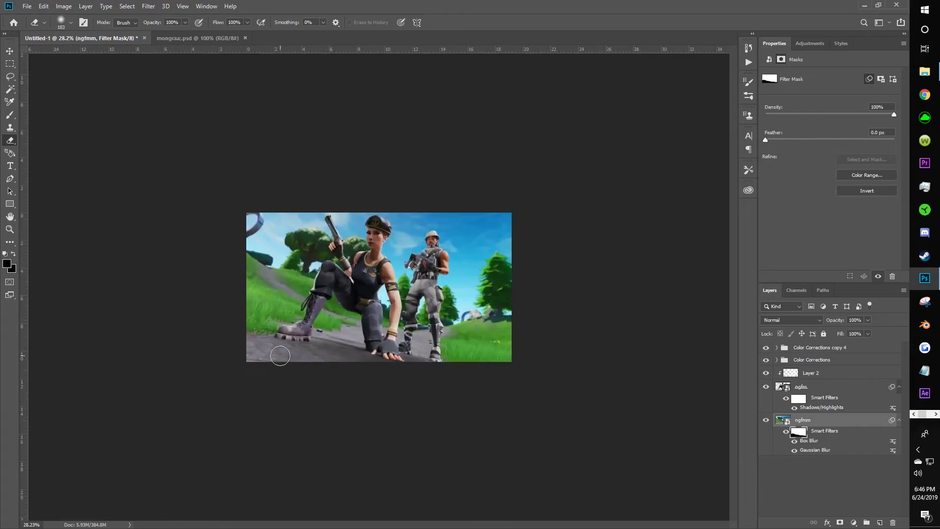
pyautogui.keyDown('alt'); pyautogui.scroll(2, 273, 348); pyautogui.keyUp('alt')
pyautogui.click(7, 52)
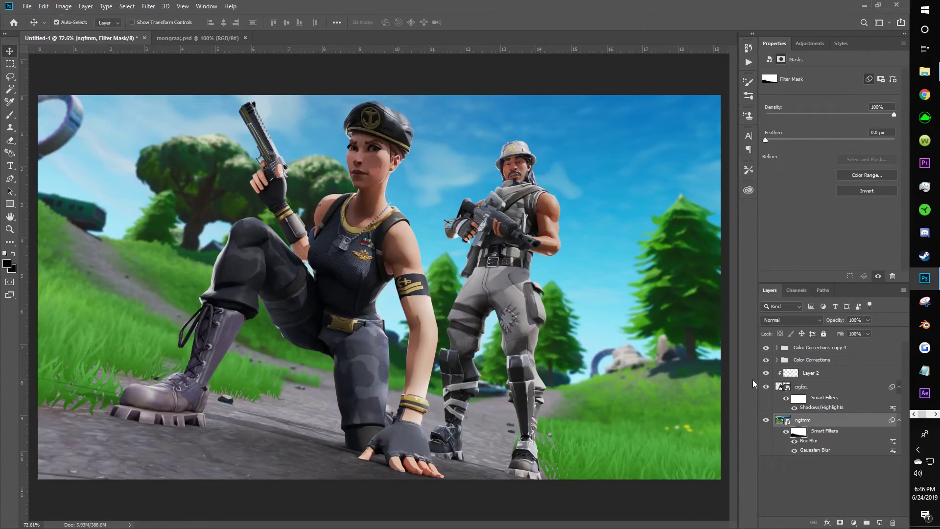
# Step: Apply a Radial Blur to the ngfmm background layer with amount 4, Zoom method and Good quality
pyautogui.click(802, 422)
pyautogui.click(148, 6)
pyautogui.moveTo(156, 117)
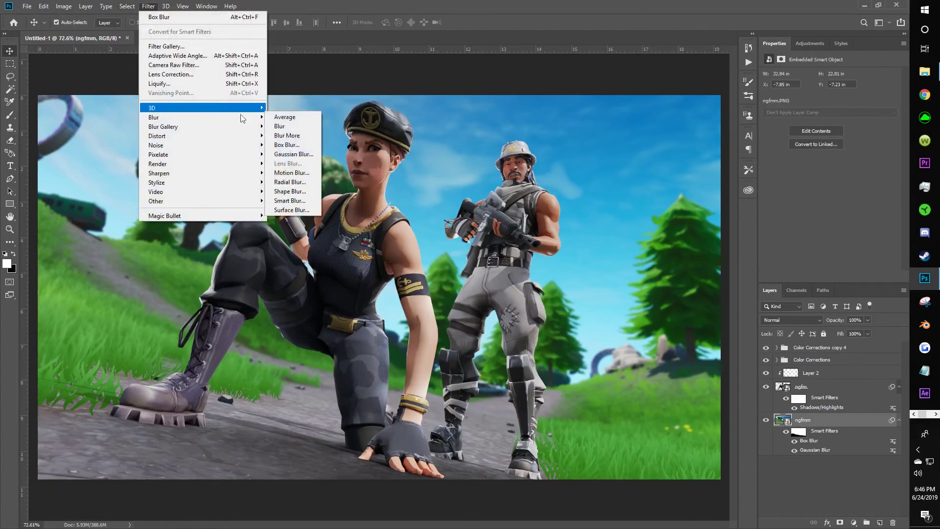
pyautogui.click(288, 182)
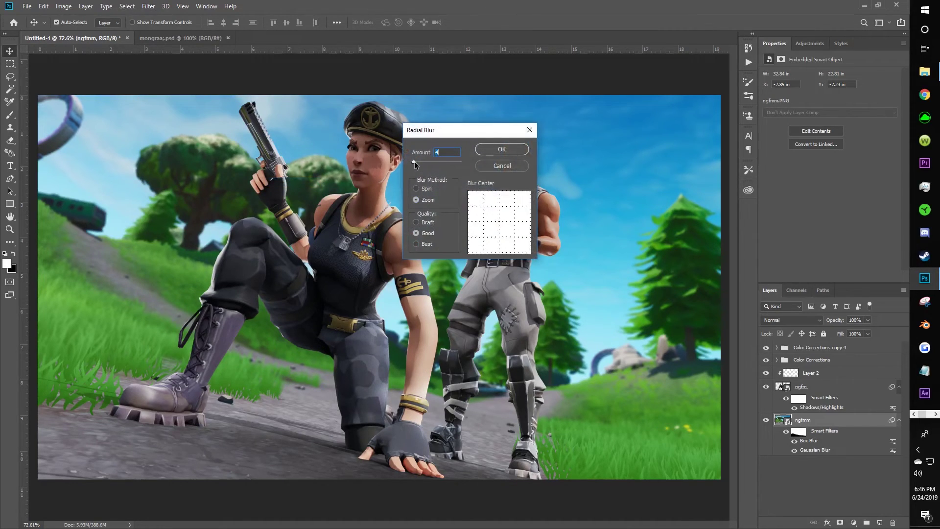
pyautogui.click(494, 149)
pyautogui.keyDown('alt'); pyautogui.scroll(-5, 440, 160); pyautogui.keyUp('alt')
pyautogui.keyDown('alt'); pyautogui.scroll(3, 440, 159); pyautogui.keyUp('alt')
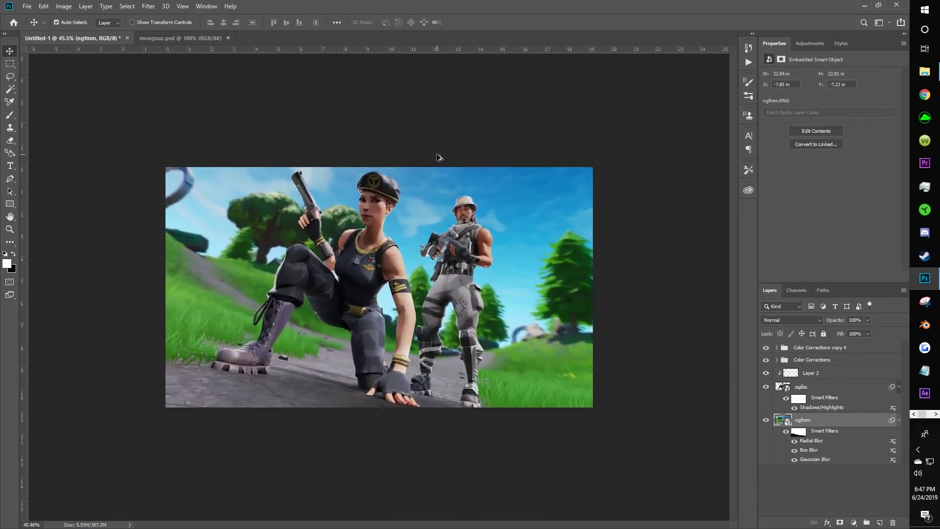
pyautogui.keyDown('alt'); pyautogui.scroll(2, 438, 155); pyautogui.keyUp('alt')
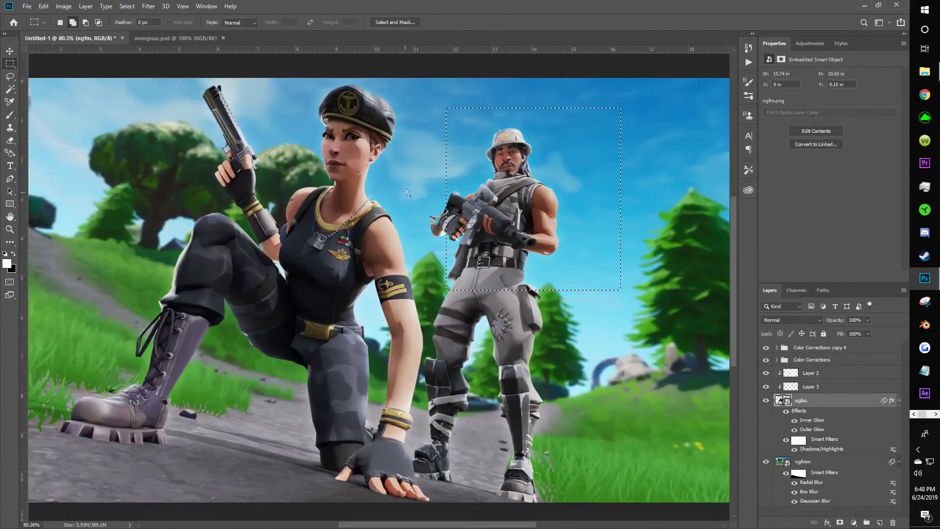
# Step: Cut the selected standing soldier out of the ngfm layer onto its own layer
pyautogui.keyDown('alt'); pyautogui.scroll(3, 500, 379); pyautogui.keyUp('alt')
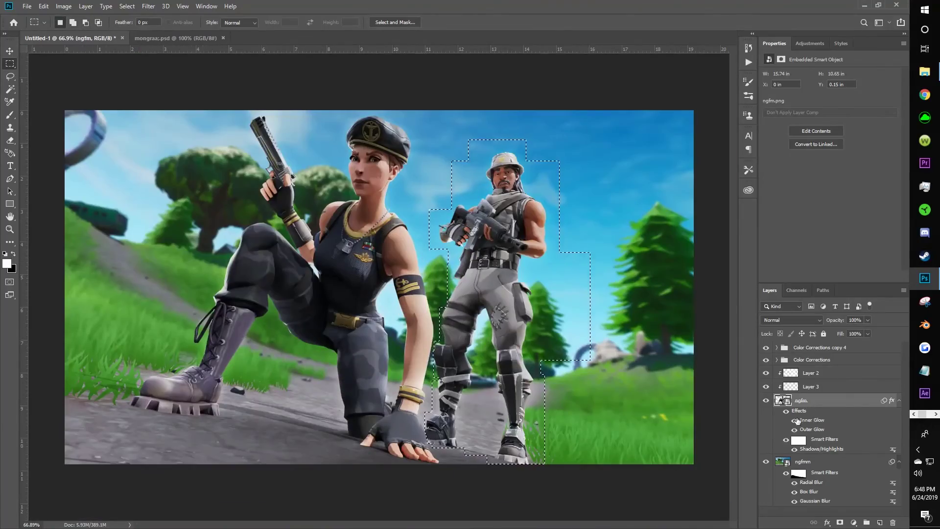
pyautogui.rightClick(508, 248)
pyautogui.click(539, 321)
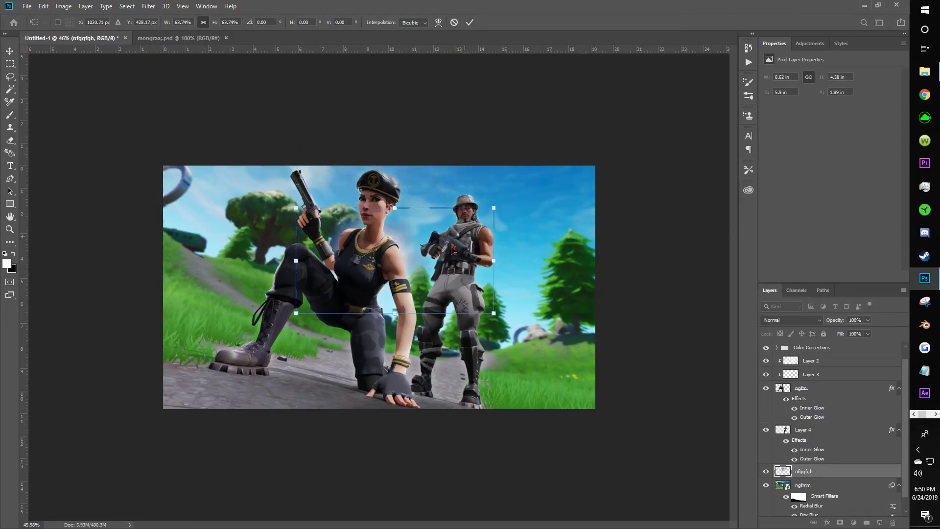
# Step: Reposition the nfggfgh layer in the sky behind the kneeling soldier's head and gun
pyautogui.keyDown('alt'); pyautogui.scroll(5, 367, 206); pyautogui.keyUp('alt')
pyautogui.moveTo(340, 163); pyautogui.dragTo(358, 181)
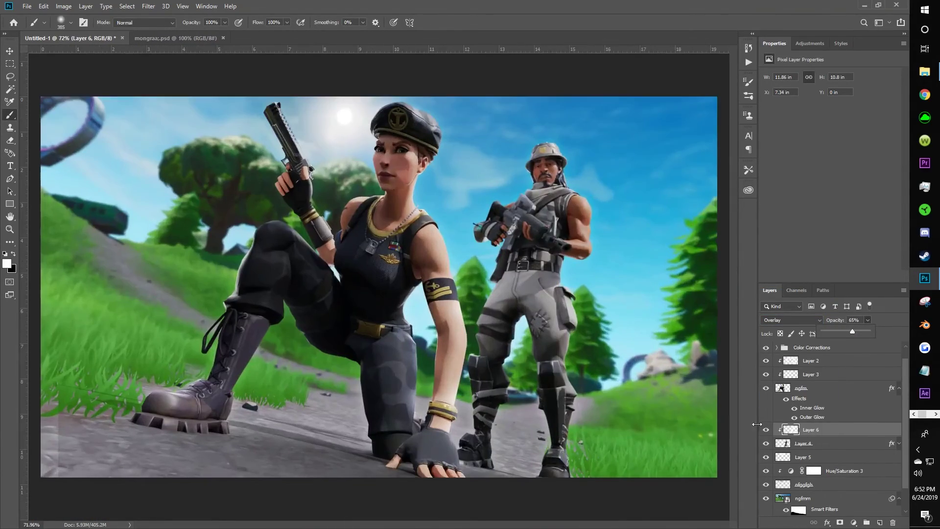
# Step: Adjust the Layer 7 patch over the ground in the image's lower-left corner and open the blending modes for Layer 8
pyautogui.moveTo(49, 387); pyautogui.dragTo(73, 450)
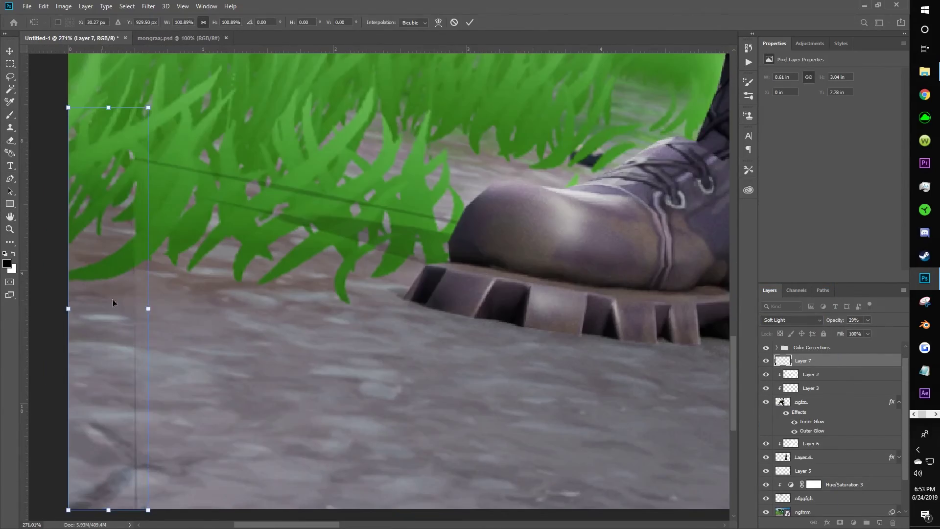
pyautogui.moveTo(172, 215); pyautogui.dragTo(171, 223)
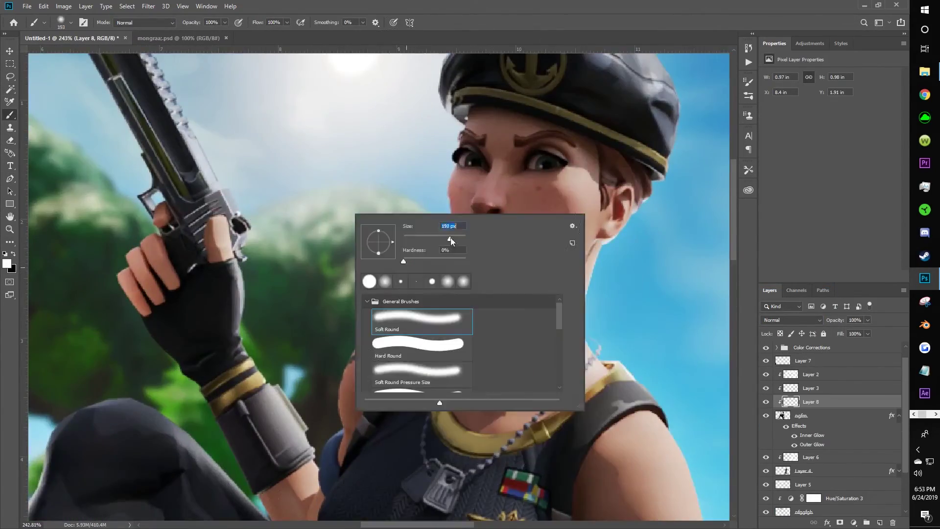
pyautogui.click(791, 320)
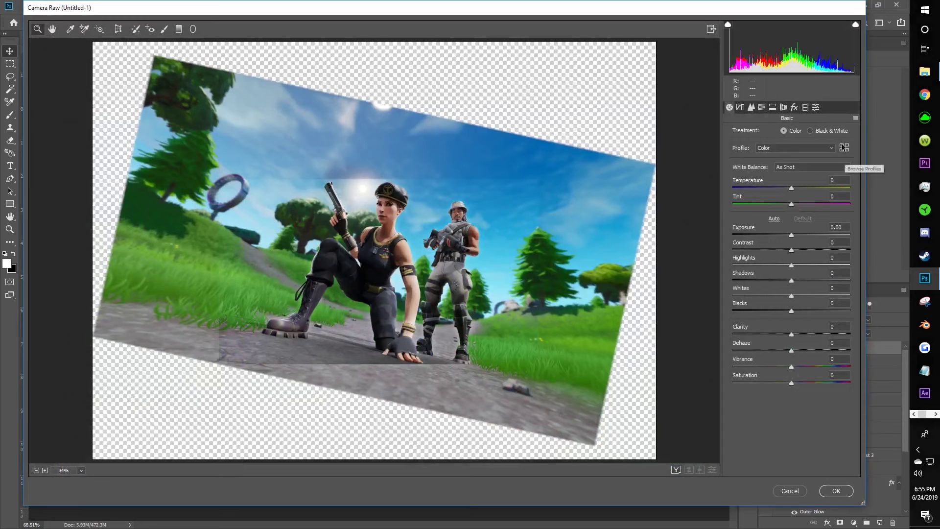
# Step: Show where Camera Raw settings are loaded and saved, and leave the filter without applying it
pyautogui.click(856, 118)
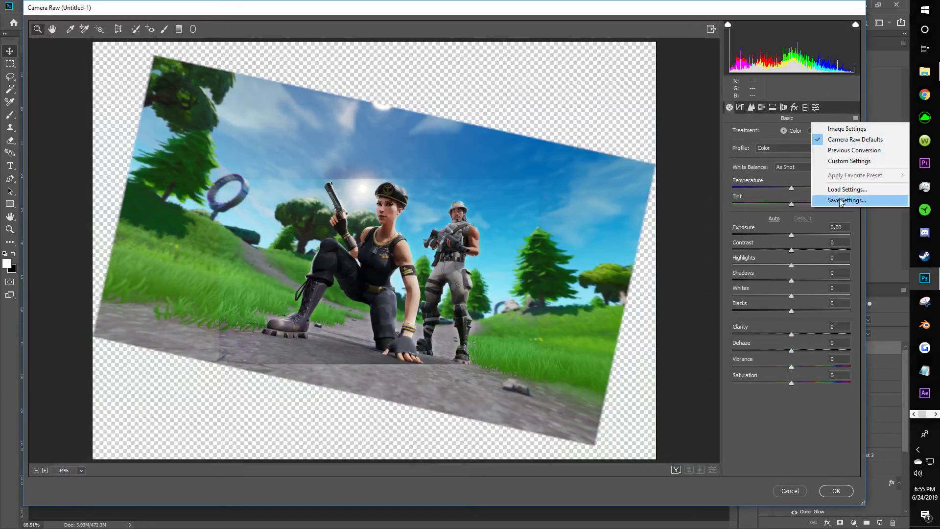
pyautogui.click(796, 492)
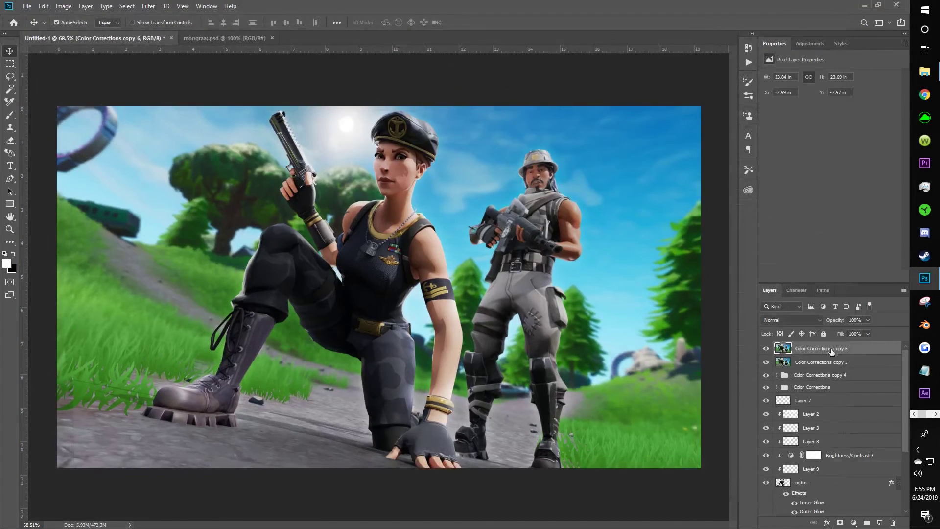
# Step: Examine the thumbnail composite both close up and as a whole
pyautogui.keyDown('alt'); pyautogui.scroll(-3, 460, 270); pyautogui.keyUp('alt')
pyautogui.keyDown('alt'); pyautogui.scroll(3, 459, 269); pyautogui.keyUp('alt')
pyautogui.keyDown('alt'); pyautogui.scroll(-1, 460, 269); pyautogui.keyUp('alt')
pyautogui.keyDown('alt'); pyautogui.scroll(2, 460, 269); pyautogui.keyUp('alt')
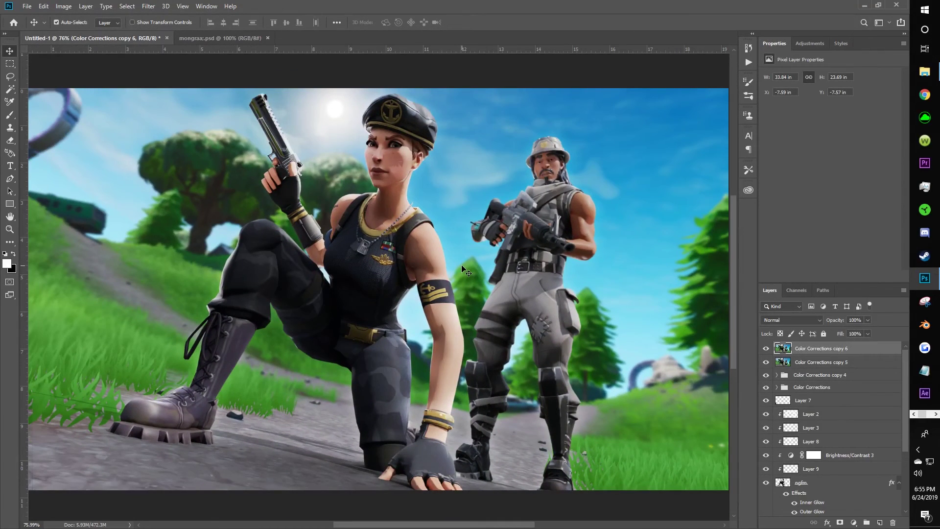
pyautogui.keyDown('alt'); pyautogui.scroll(-2, 458, 170); pyautogui.keyUp('alt')
pyautogui.keyDown('alt'); pyautogui.scroll(3, 457, 169); pyautogui.keyUp('alt')
pyautogui.keyDown('alt'); pyautogui.scroll(-3, 458, 168); pyautogui.keyUp('alt')
pyautogui.keyDown('alt'); pyautogui.scroll(2, 458, 168); pyautogui.keyUp('alt')
# Step: Open the Camera Raw Filter for the merged Color Corrections copy 6 layer
pyautogui.click(149, 6)
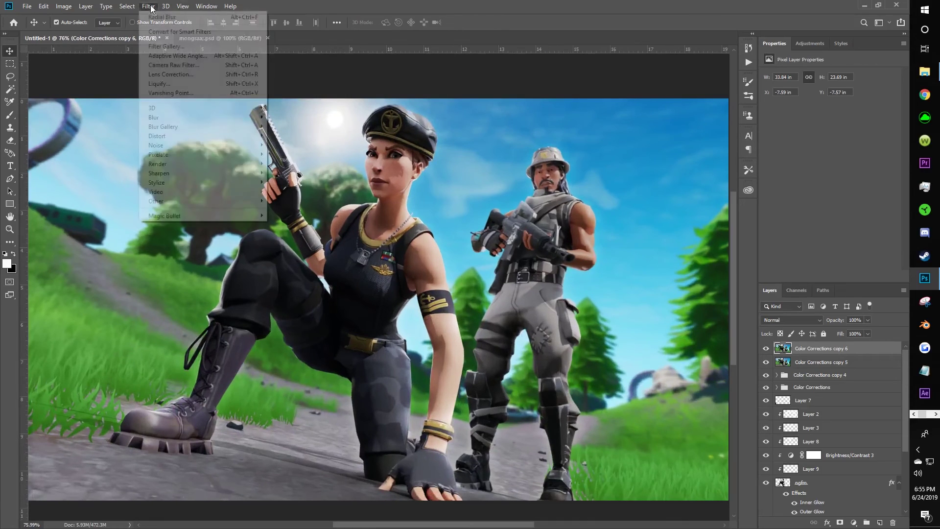
pyautogui.click(181, 64)
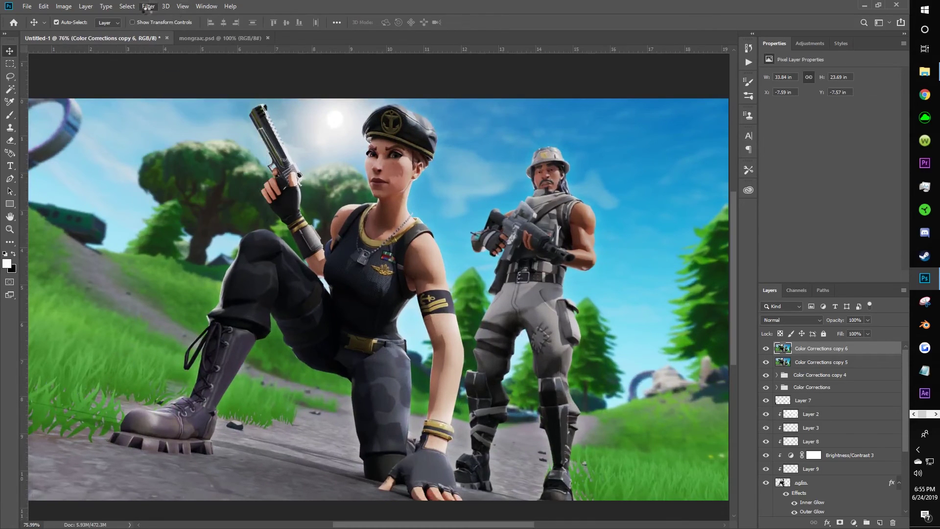